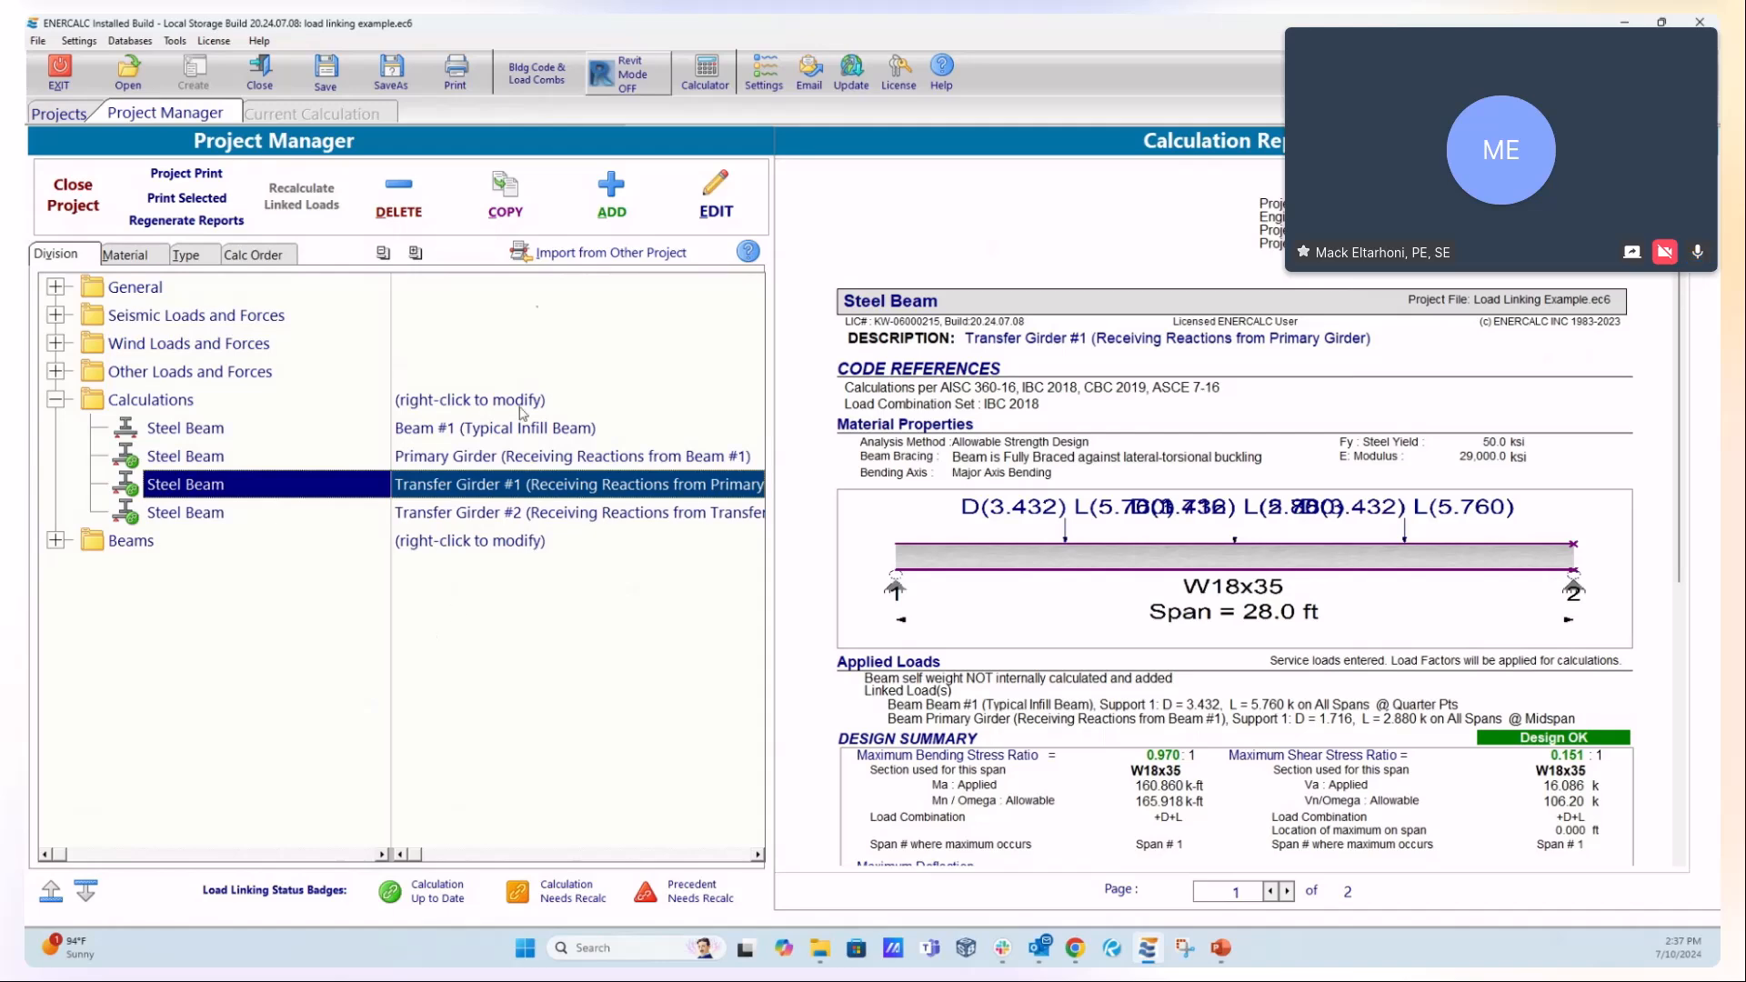
# - Add a new Steel Beam calculation to the project and set its description to "Test 1"
pyautogui.click(612, 193)
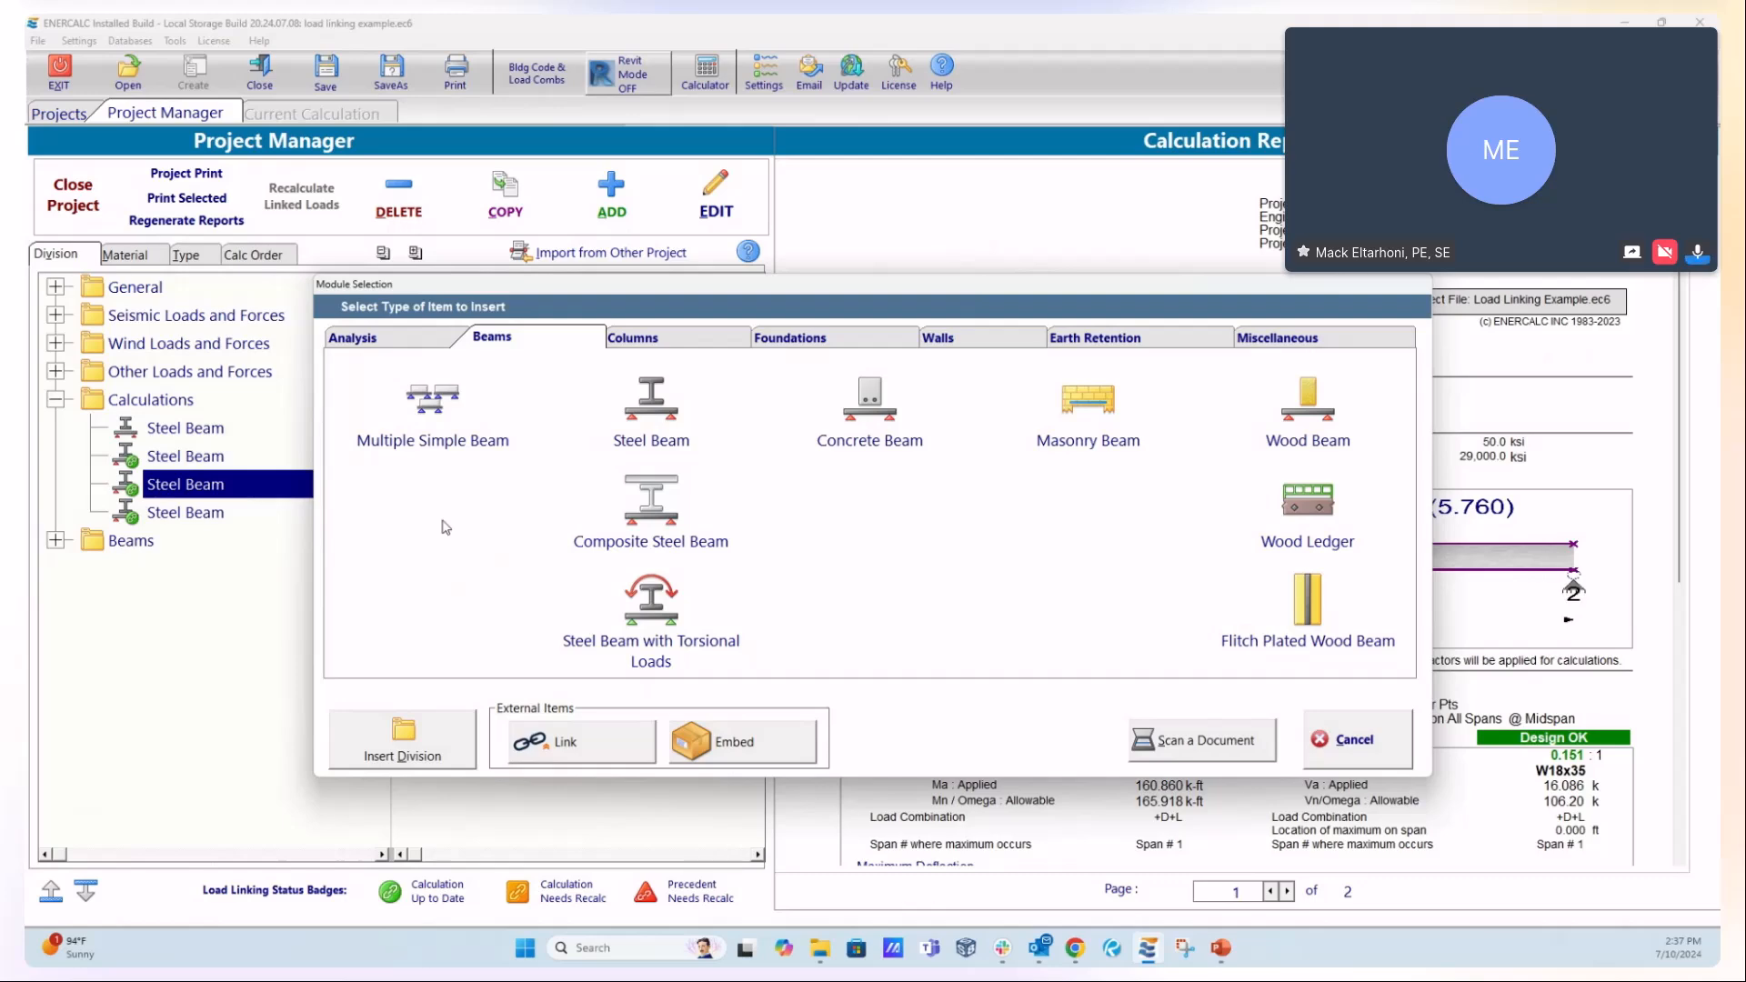
pyautogui.click(638, 409)
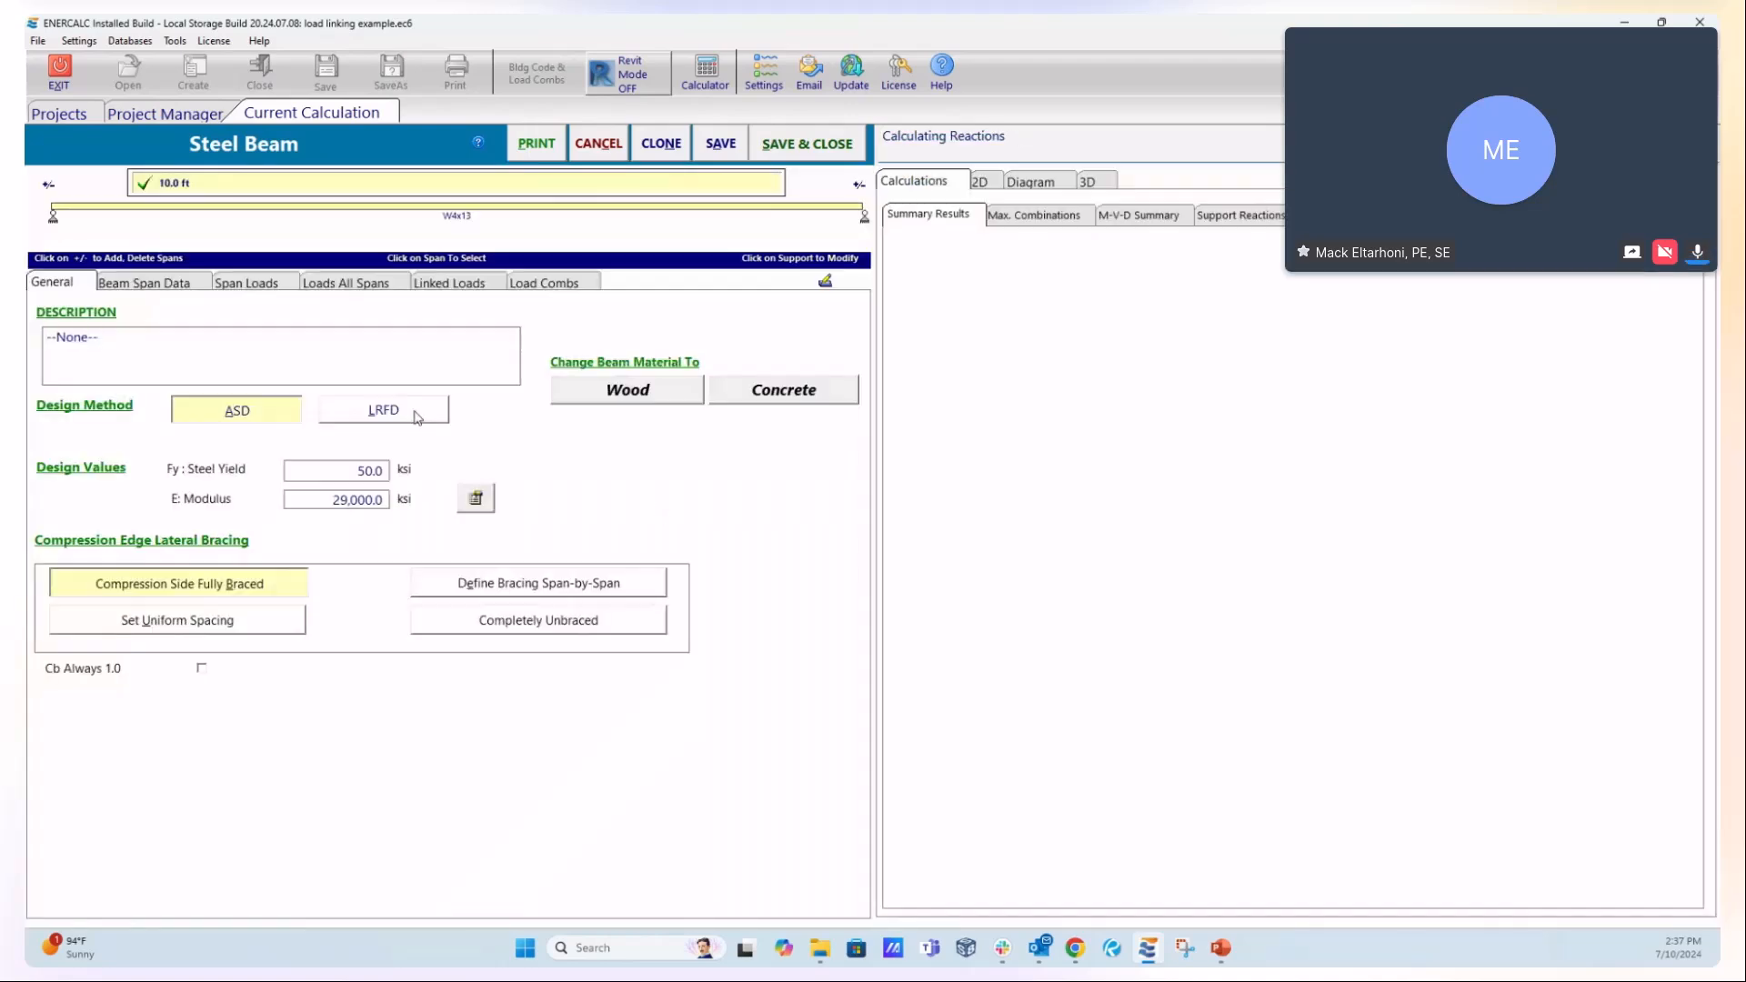
pyautogui.click(52, 344)
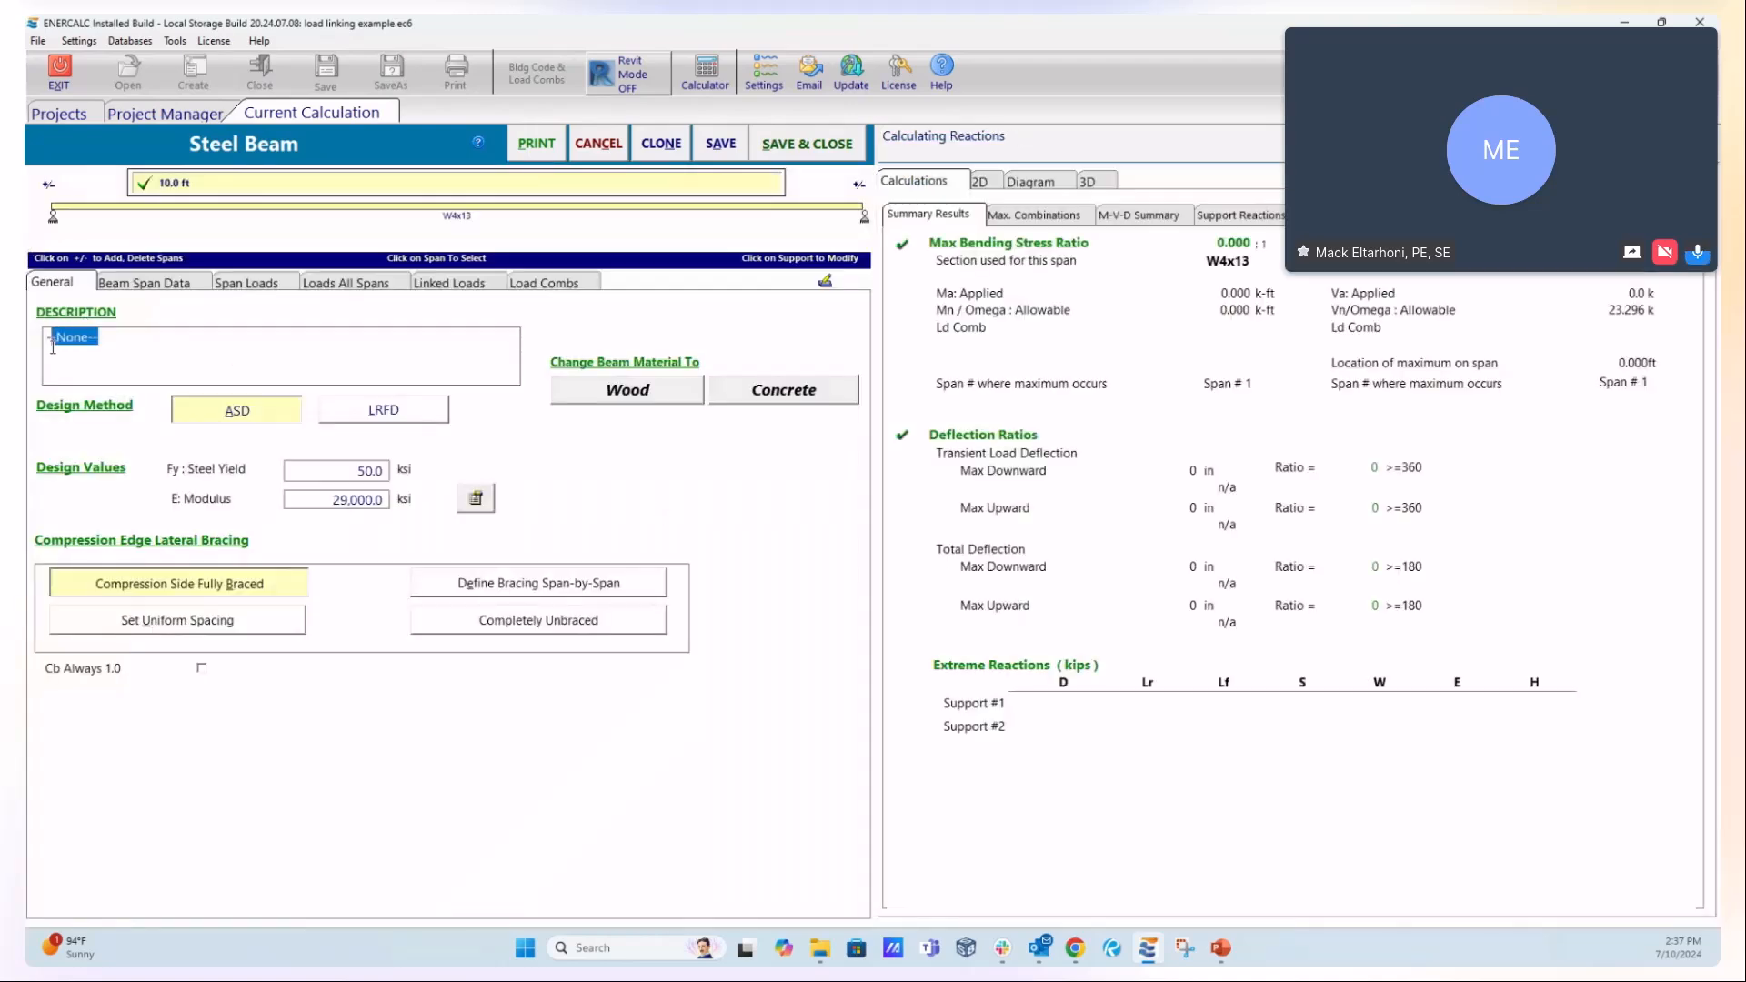
pyautogui.press('BackSpace')
pyautogui.write('Tesrt')
# - Assign the W18x97 section to the beam from the AISC 15th Edition W shapes
pyautogui.click(144, 283)
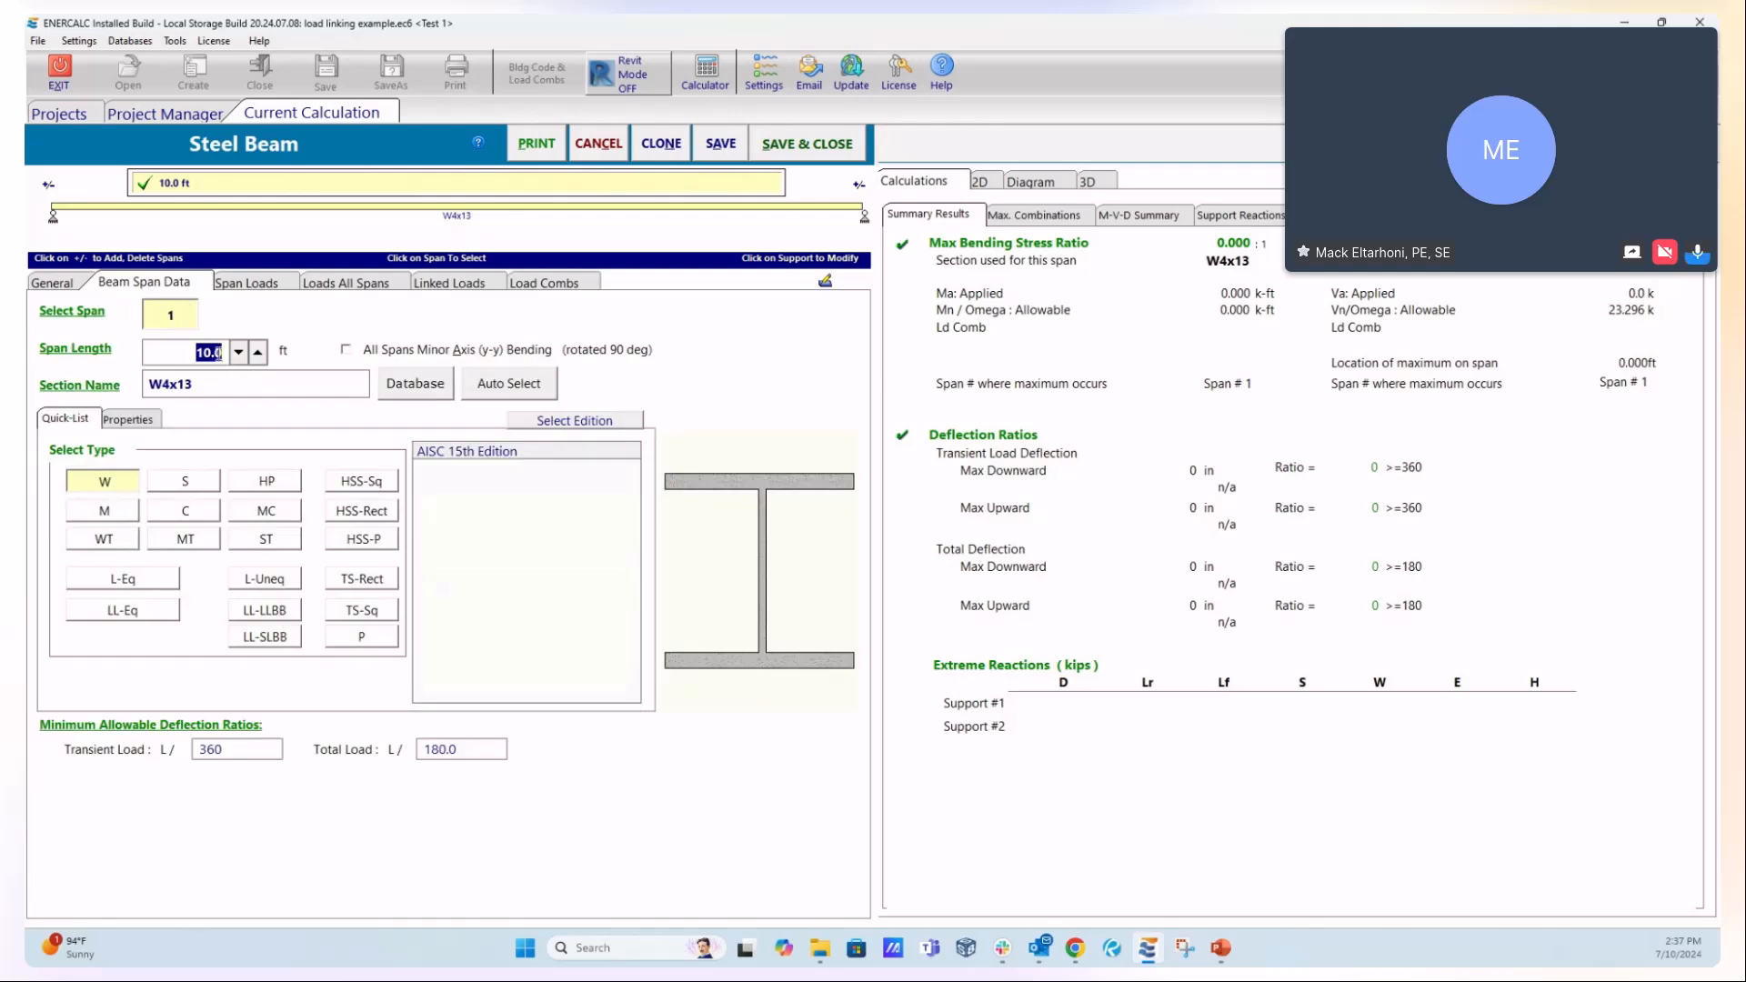
pyautogui.click(113, 487)
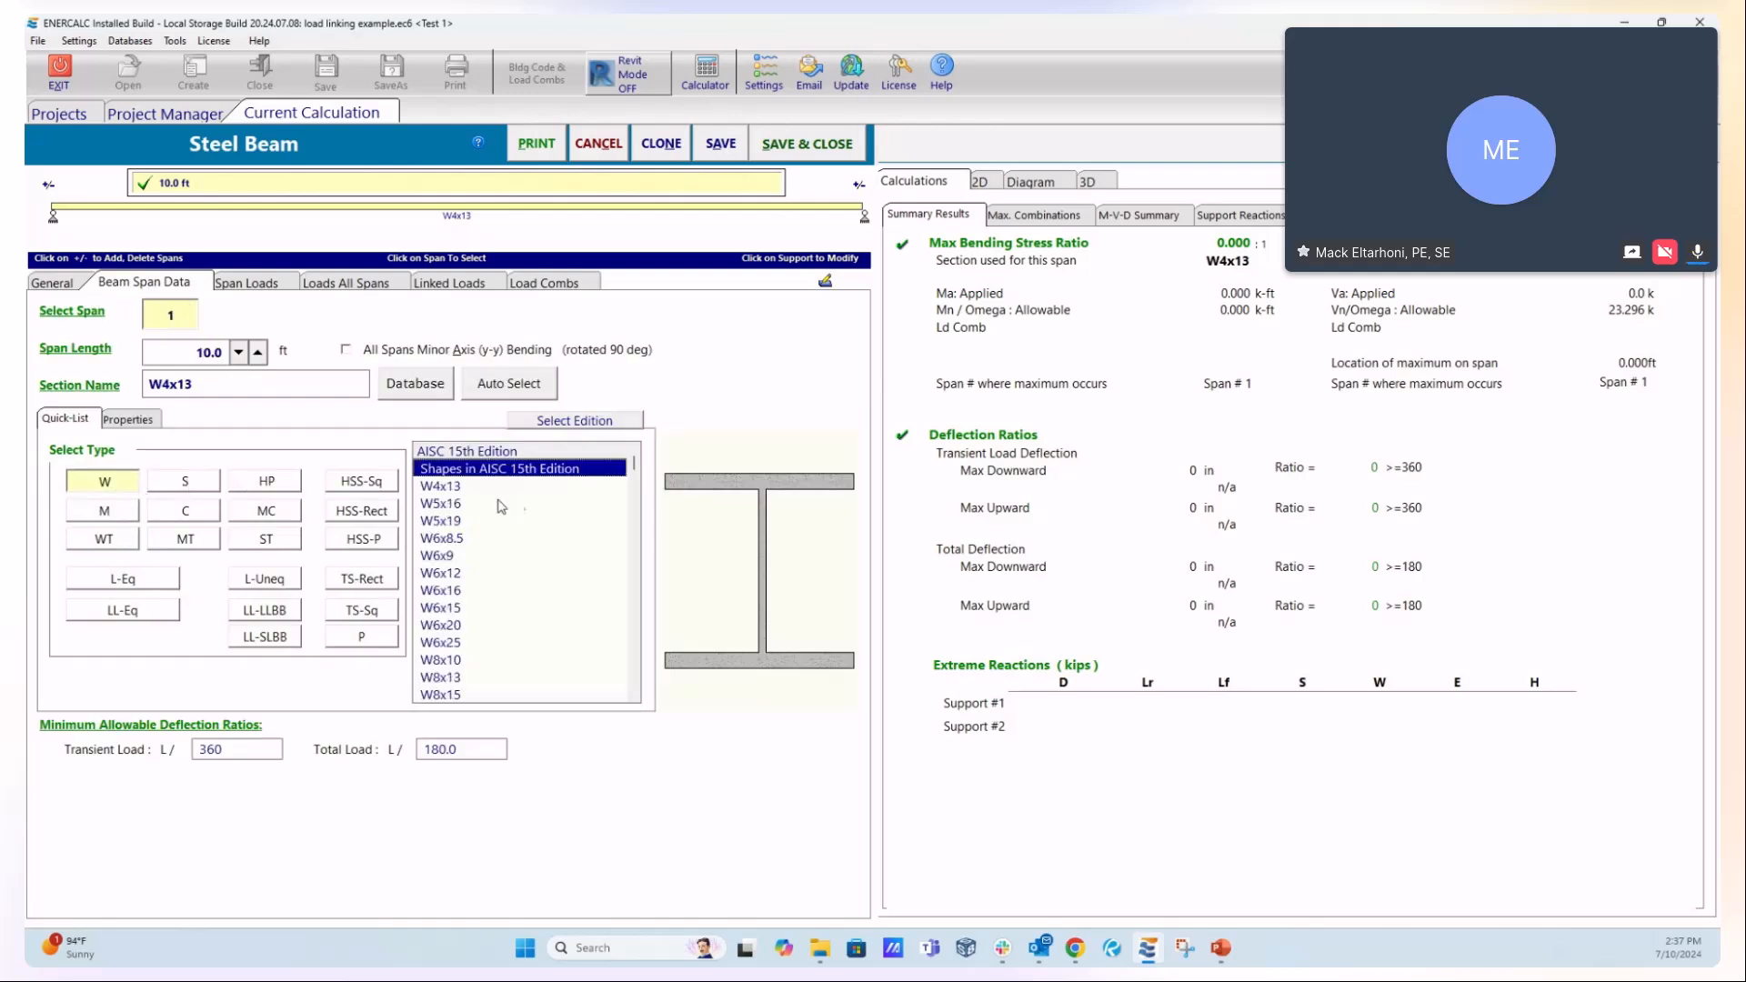
pyautogui.scroll(-20, 508, 536)
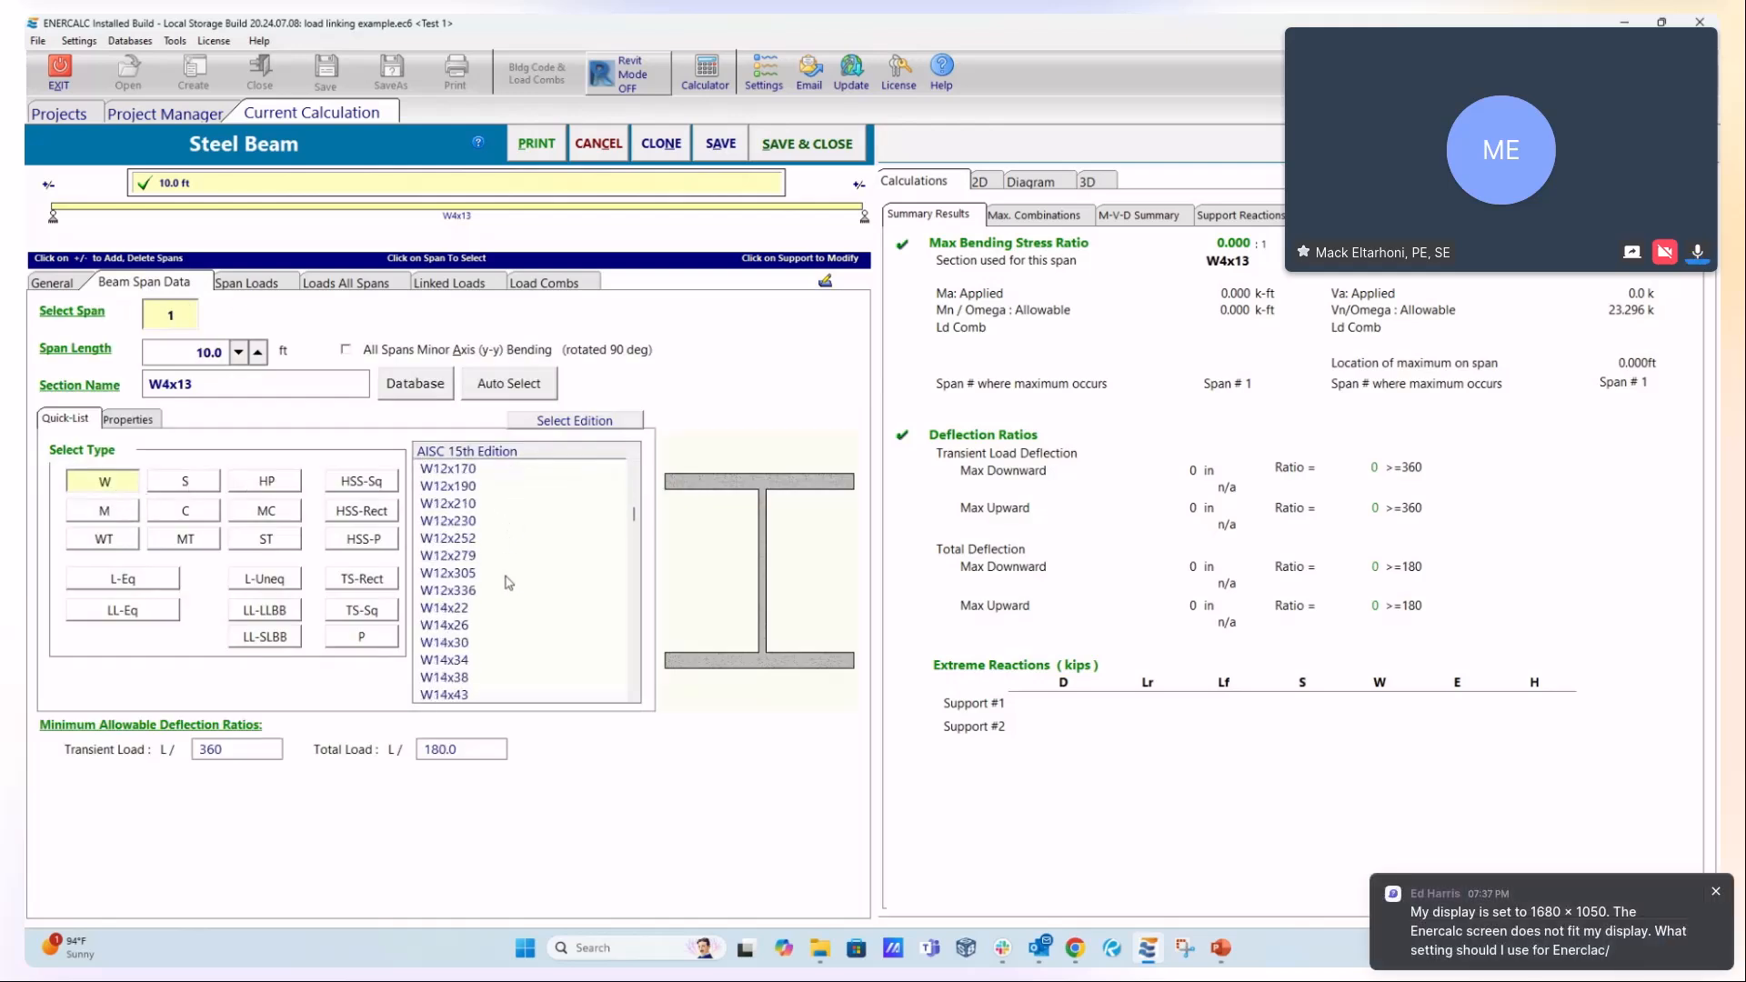
pyautogui.scroll(-8, 507, 582)
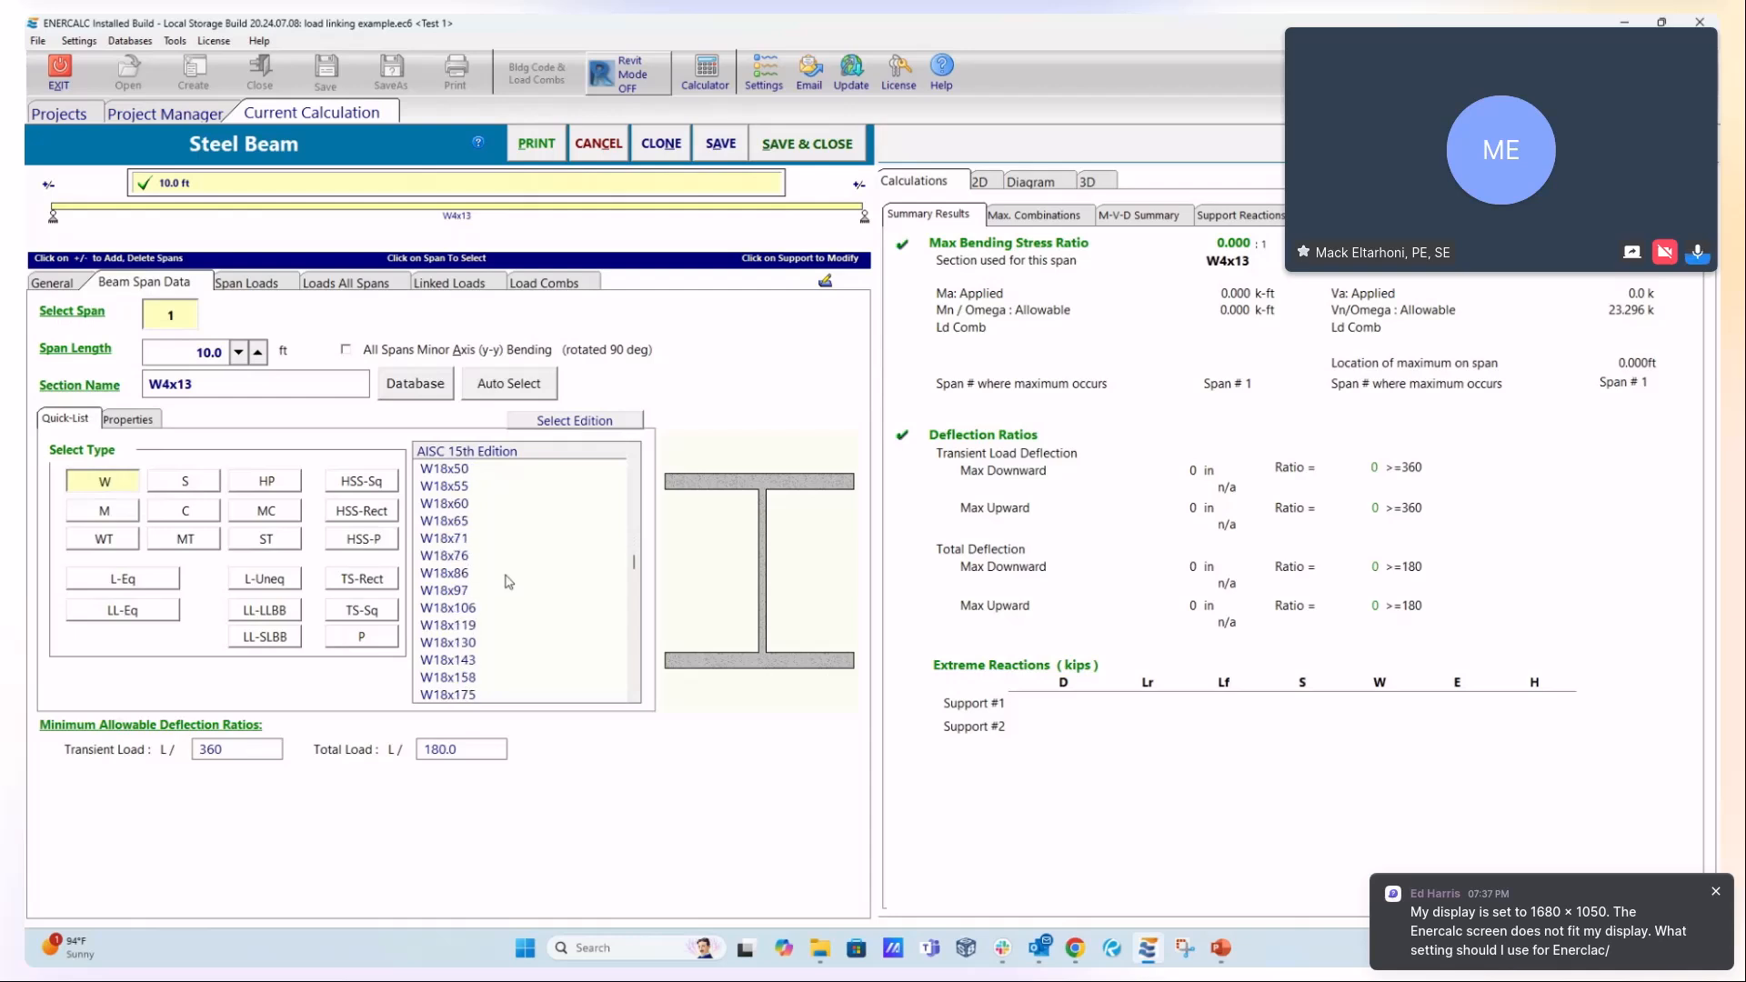
pyautogui.click(455, 591)
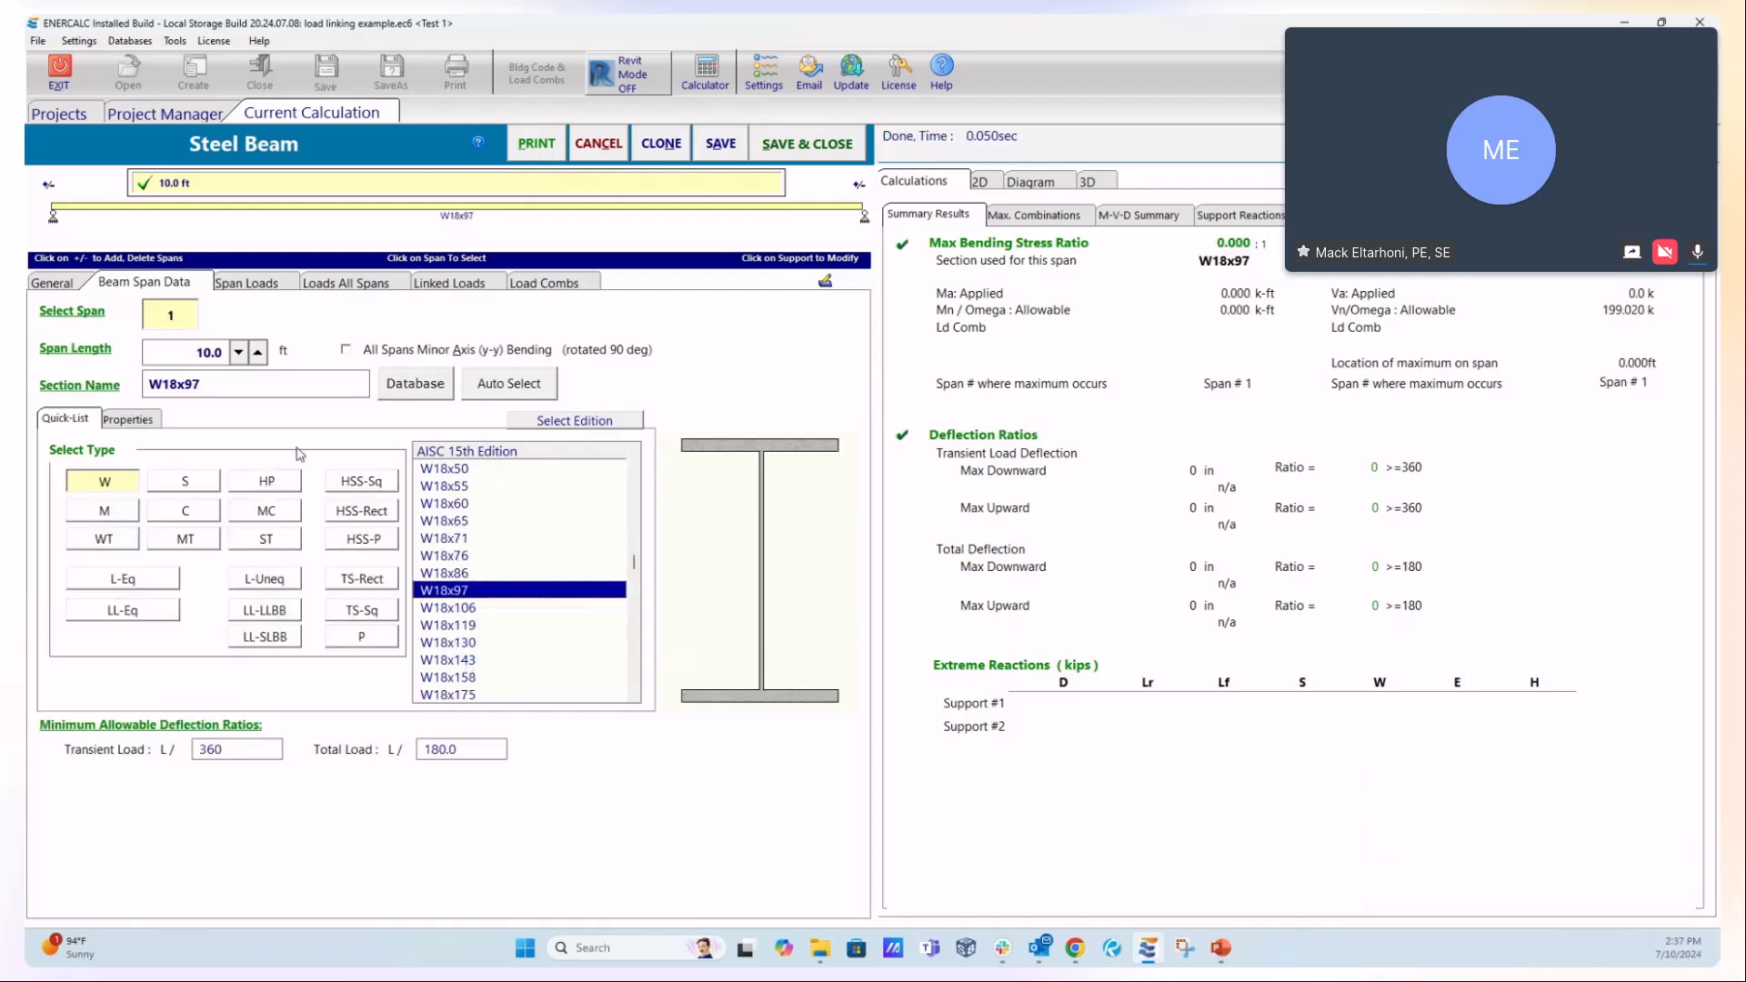
# - Display the beam's 2D sketch and examine the support reactions that the existing beam calculations offer for load linking
pyautogui.click(281, 290)
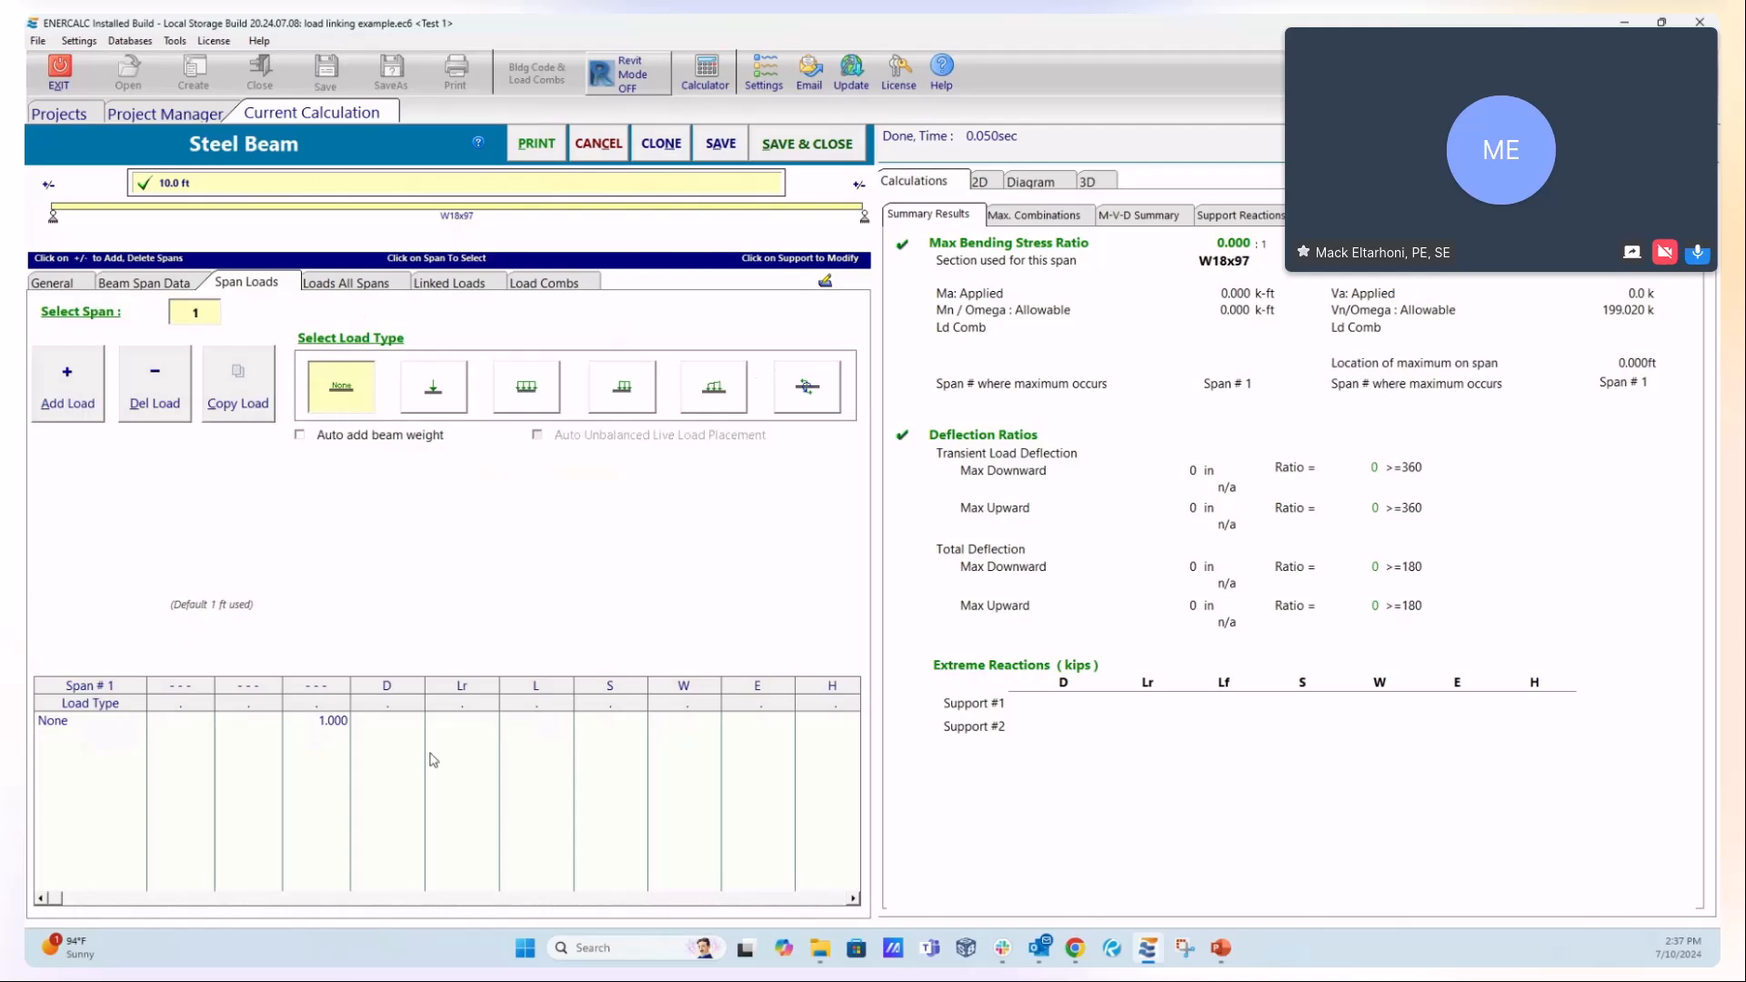
pyautogui.click(983, 187)
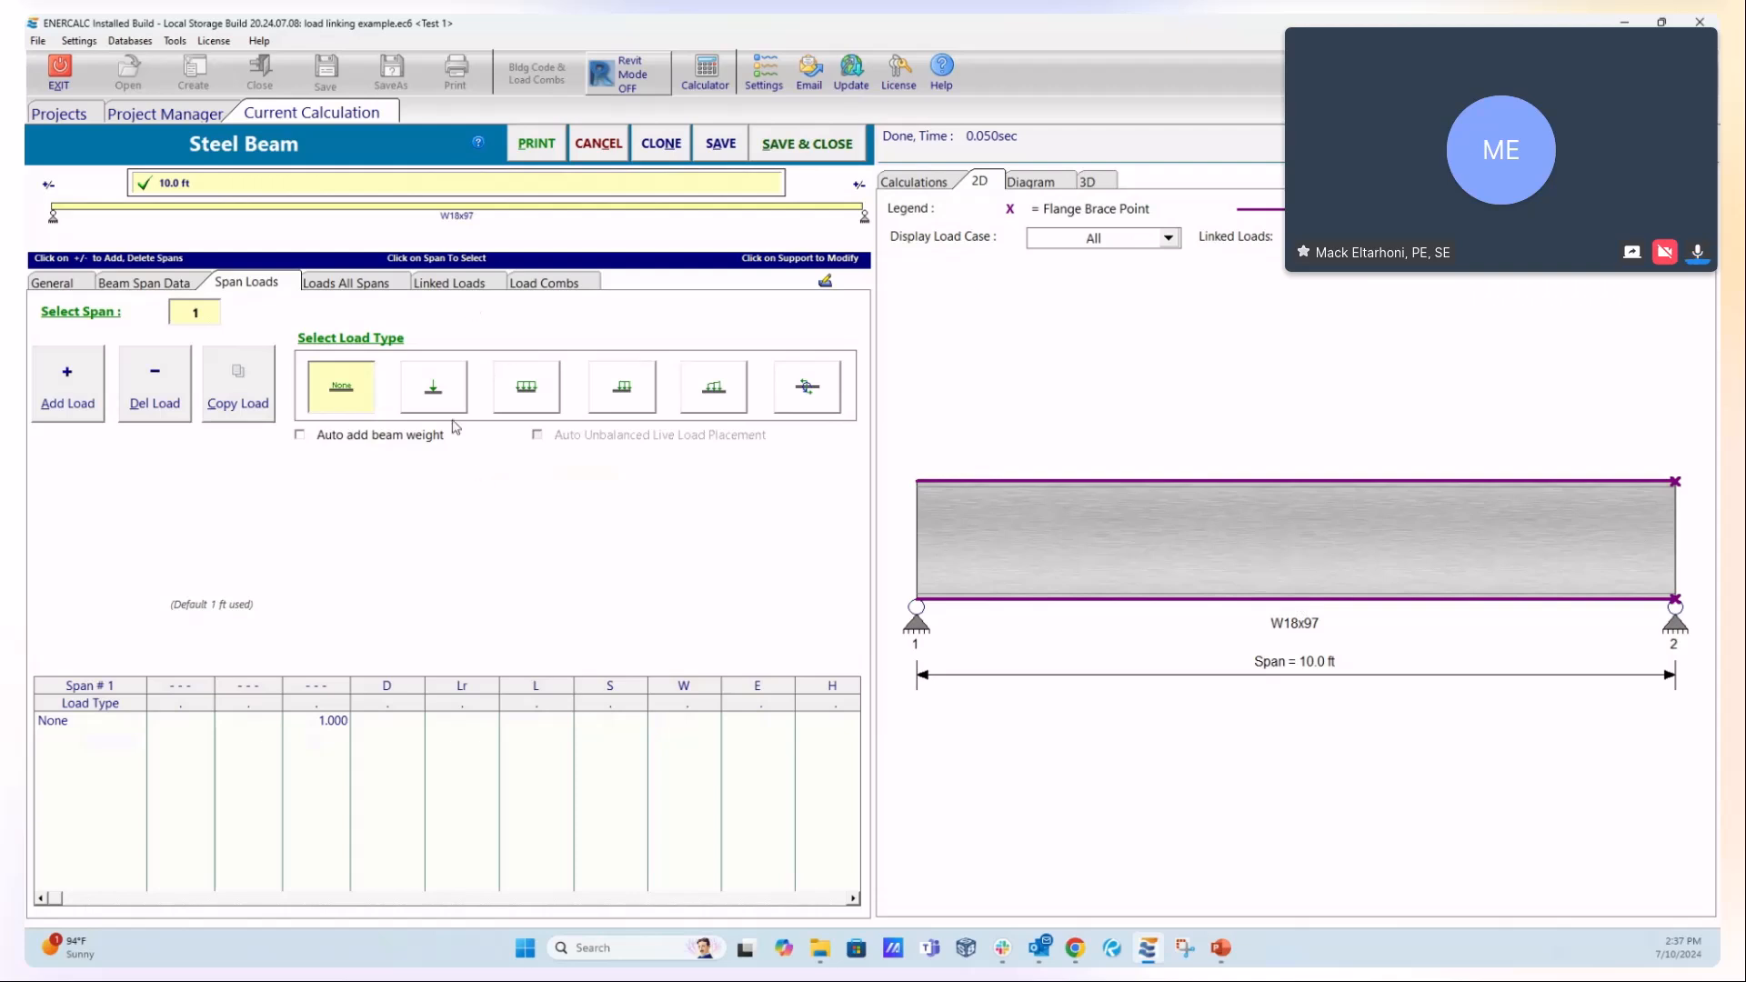
pyautogui.click(463, 289)
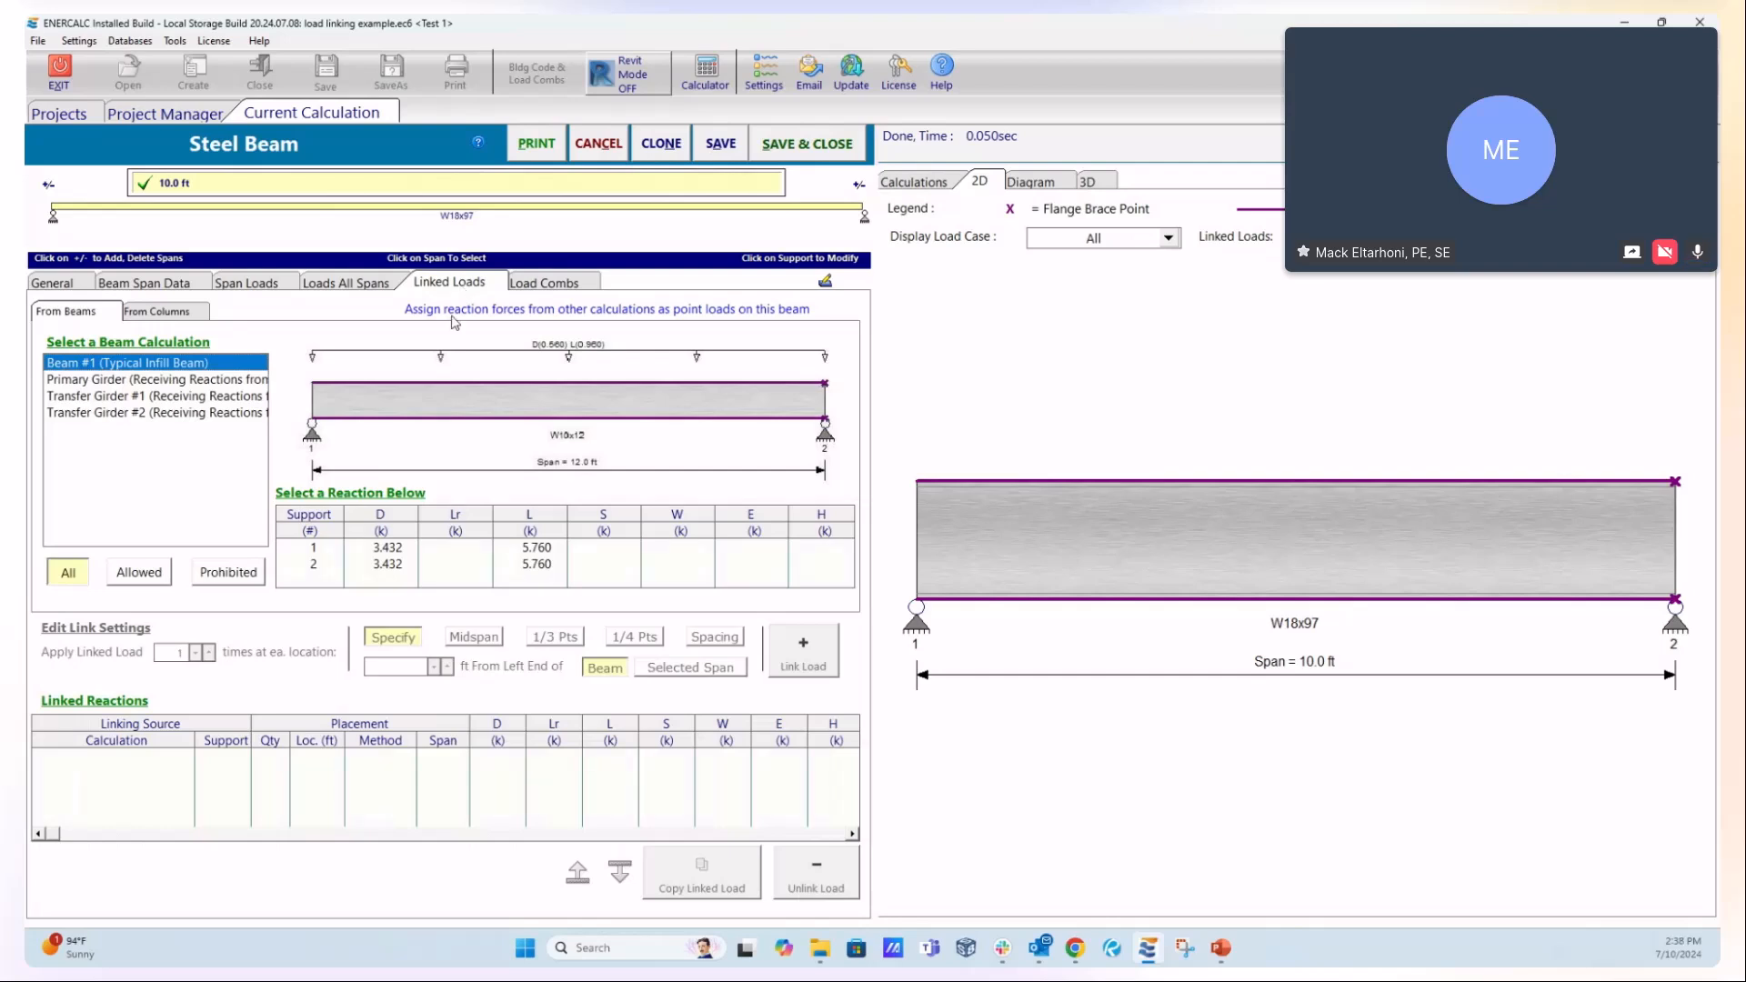
pyautogui.click(120, 380)
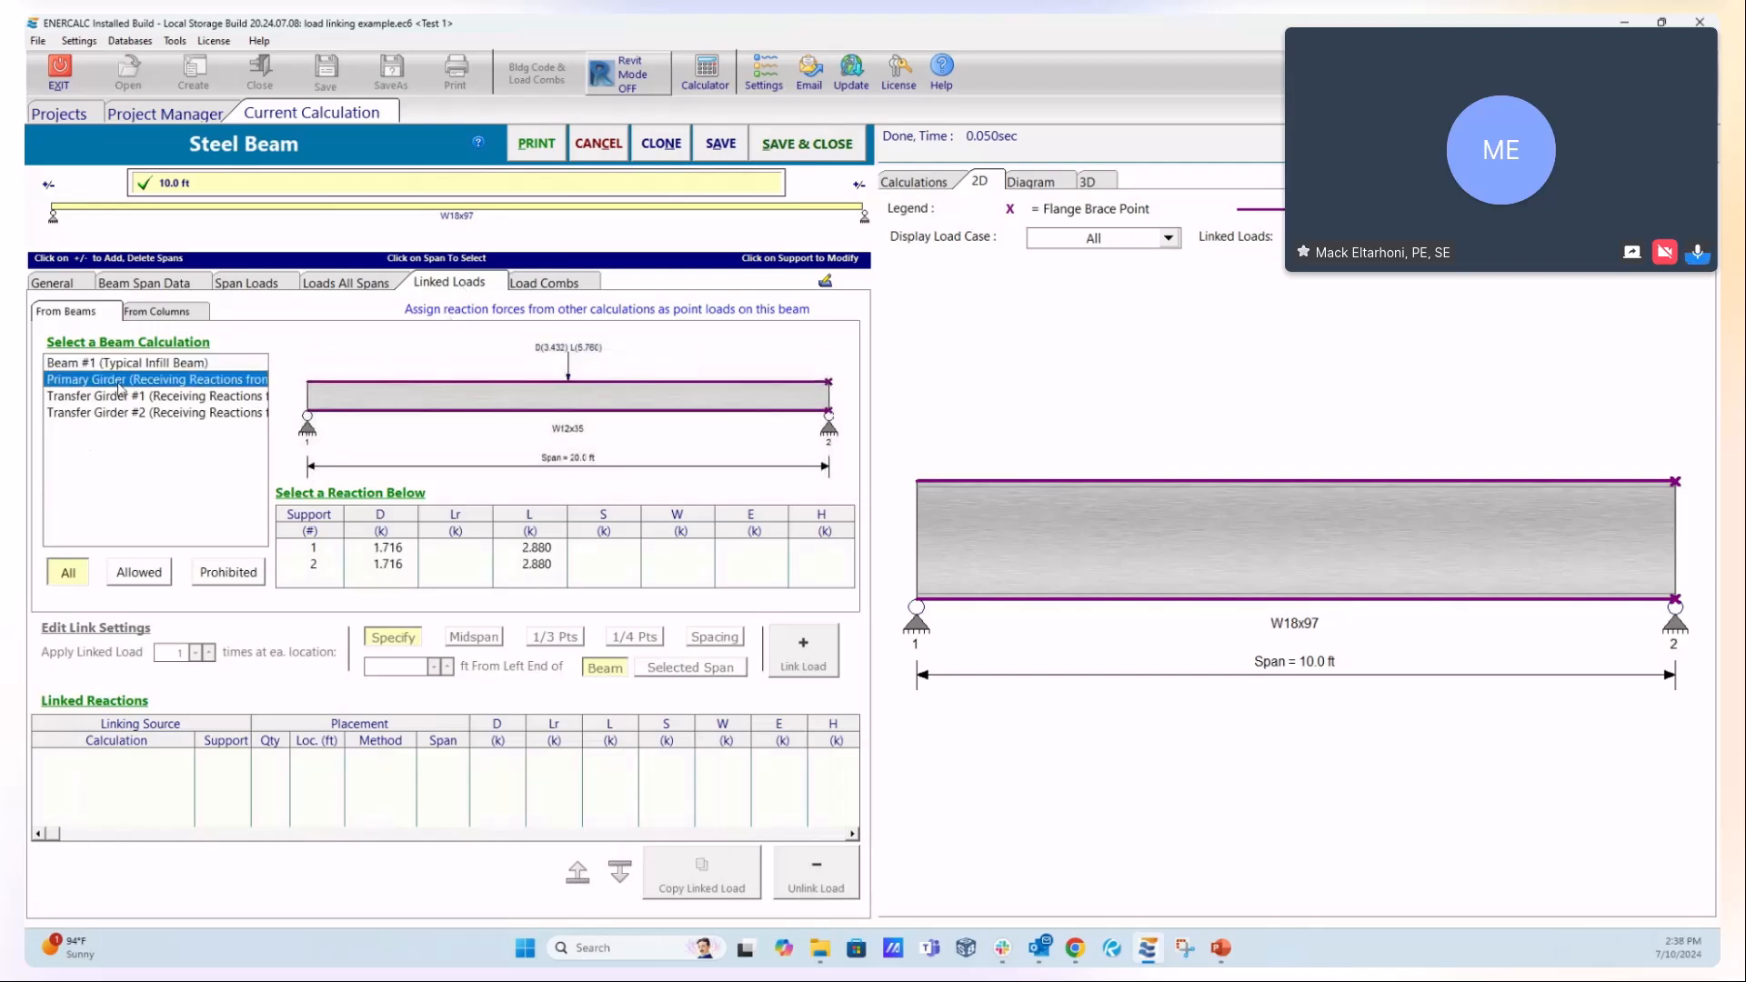
pyautogui.click(118, 398)
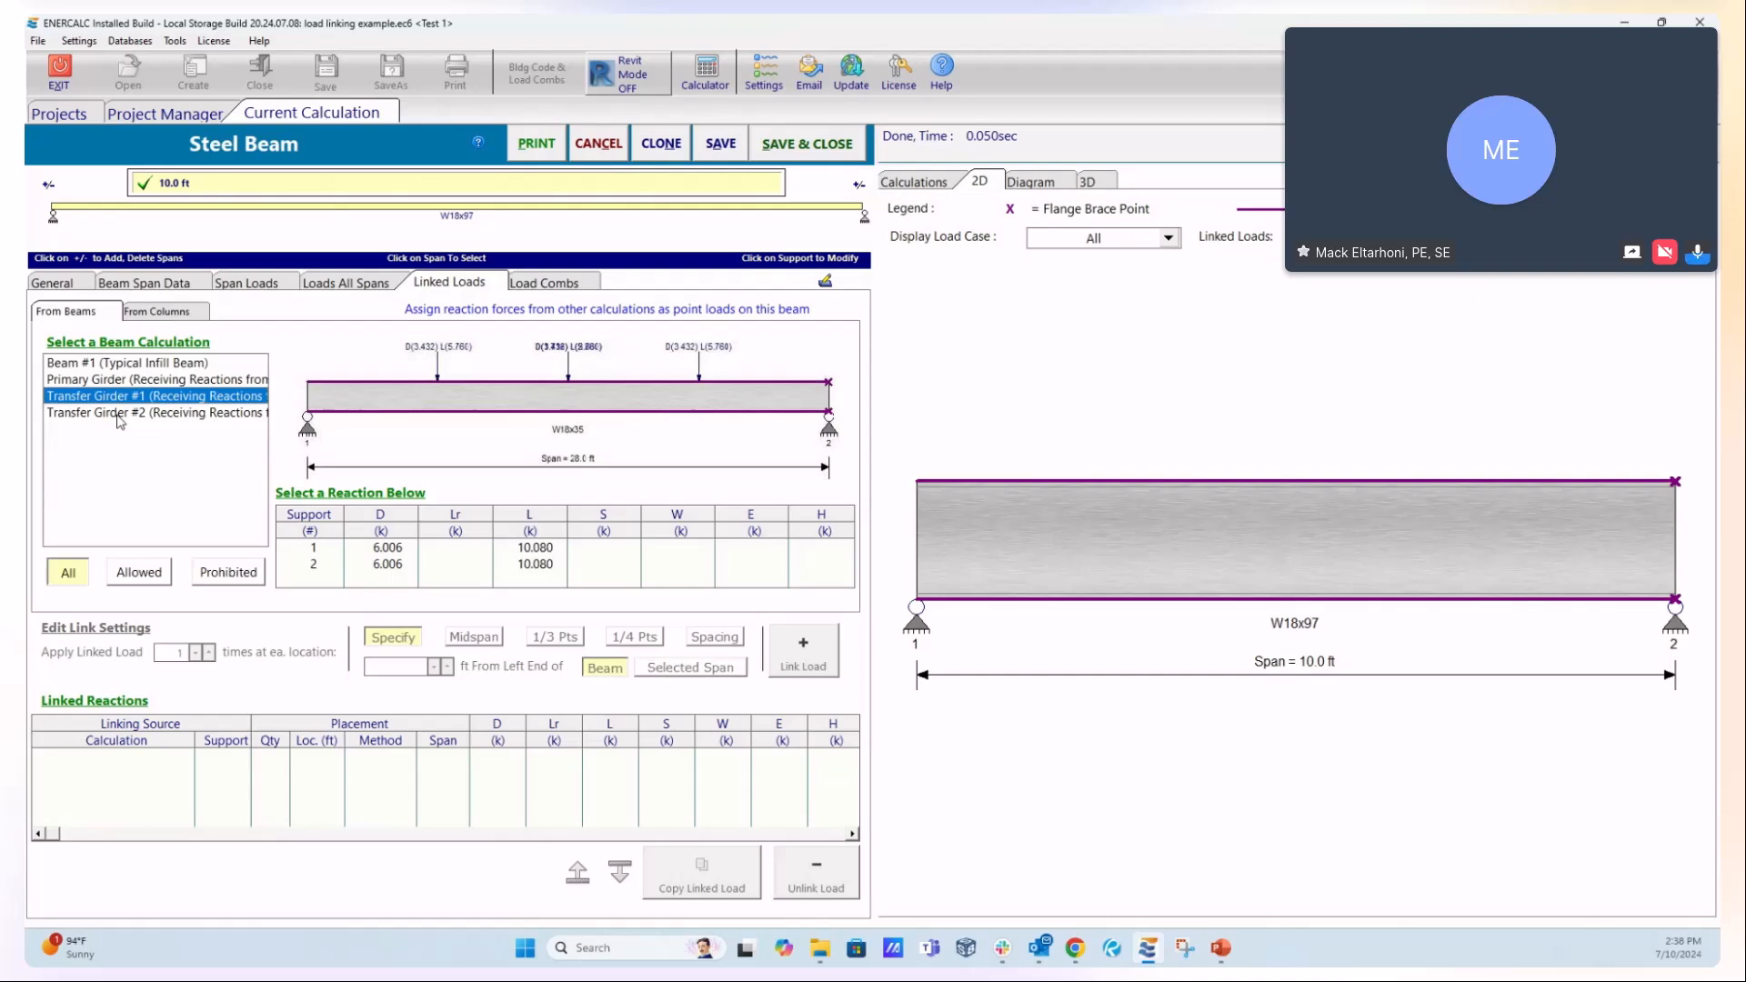
pyautogui.click(119, 414)
pyautogui.click(127, 398)
pyautogui.click(139, 382)
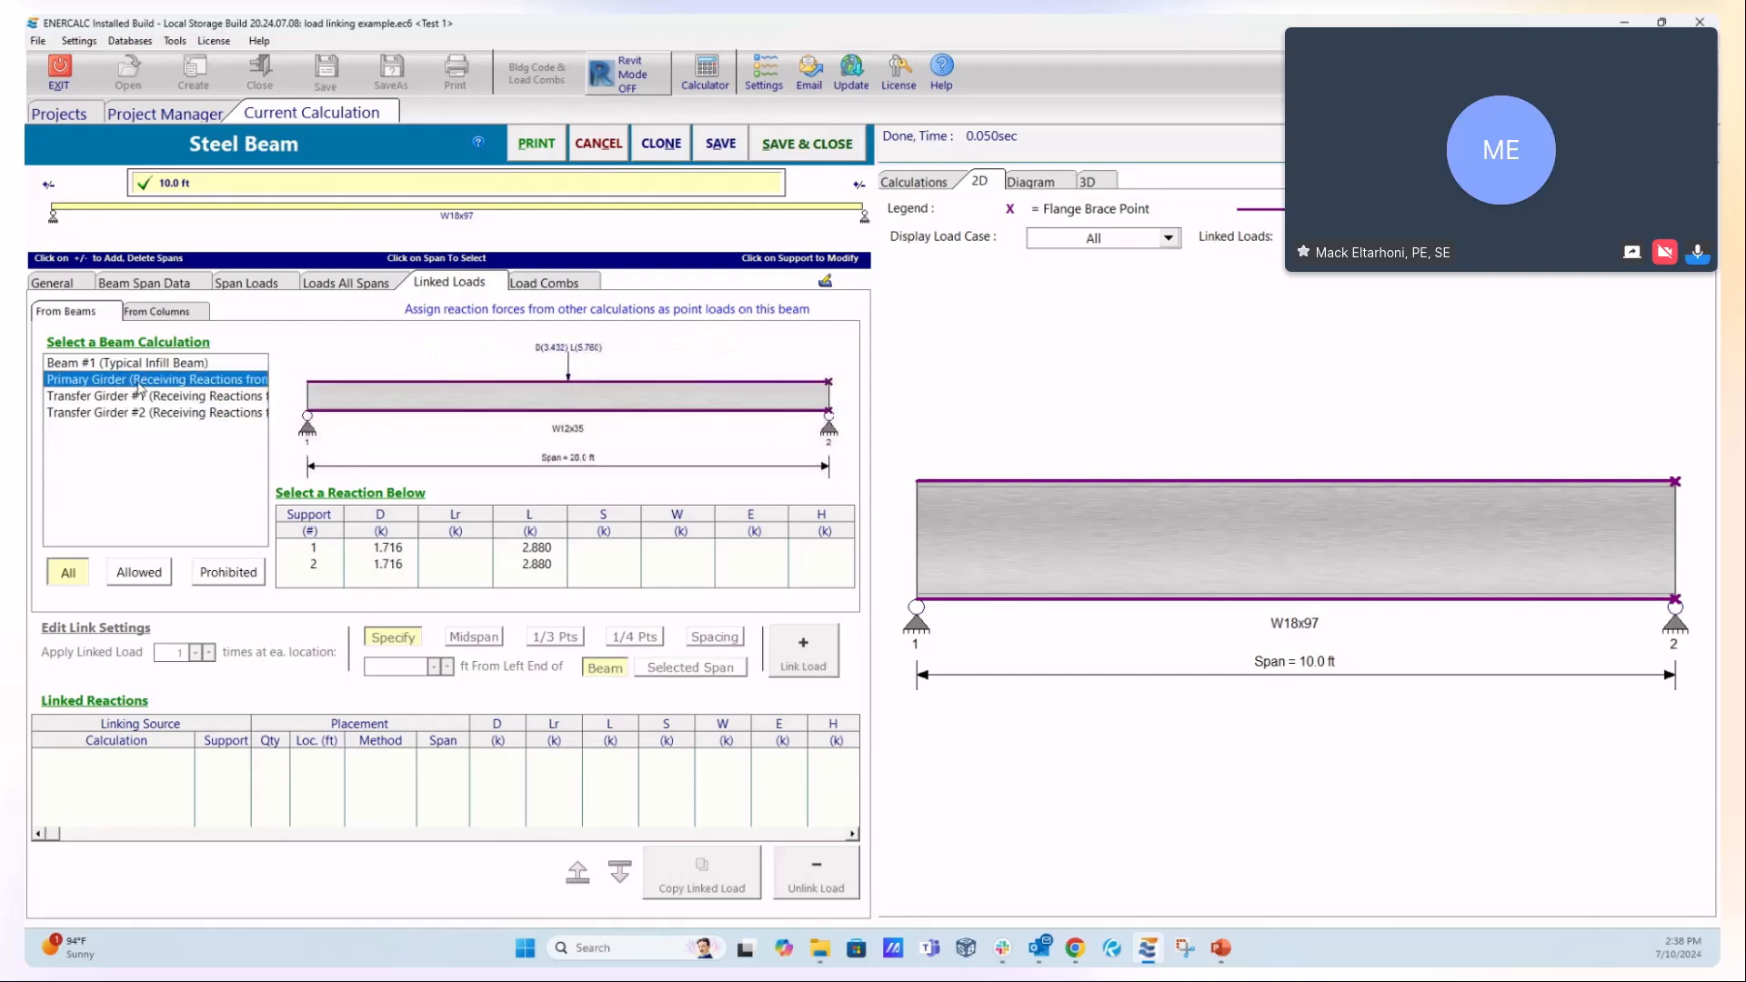
pyautogui.click(166, 400)
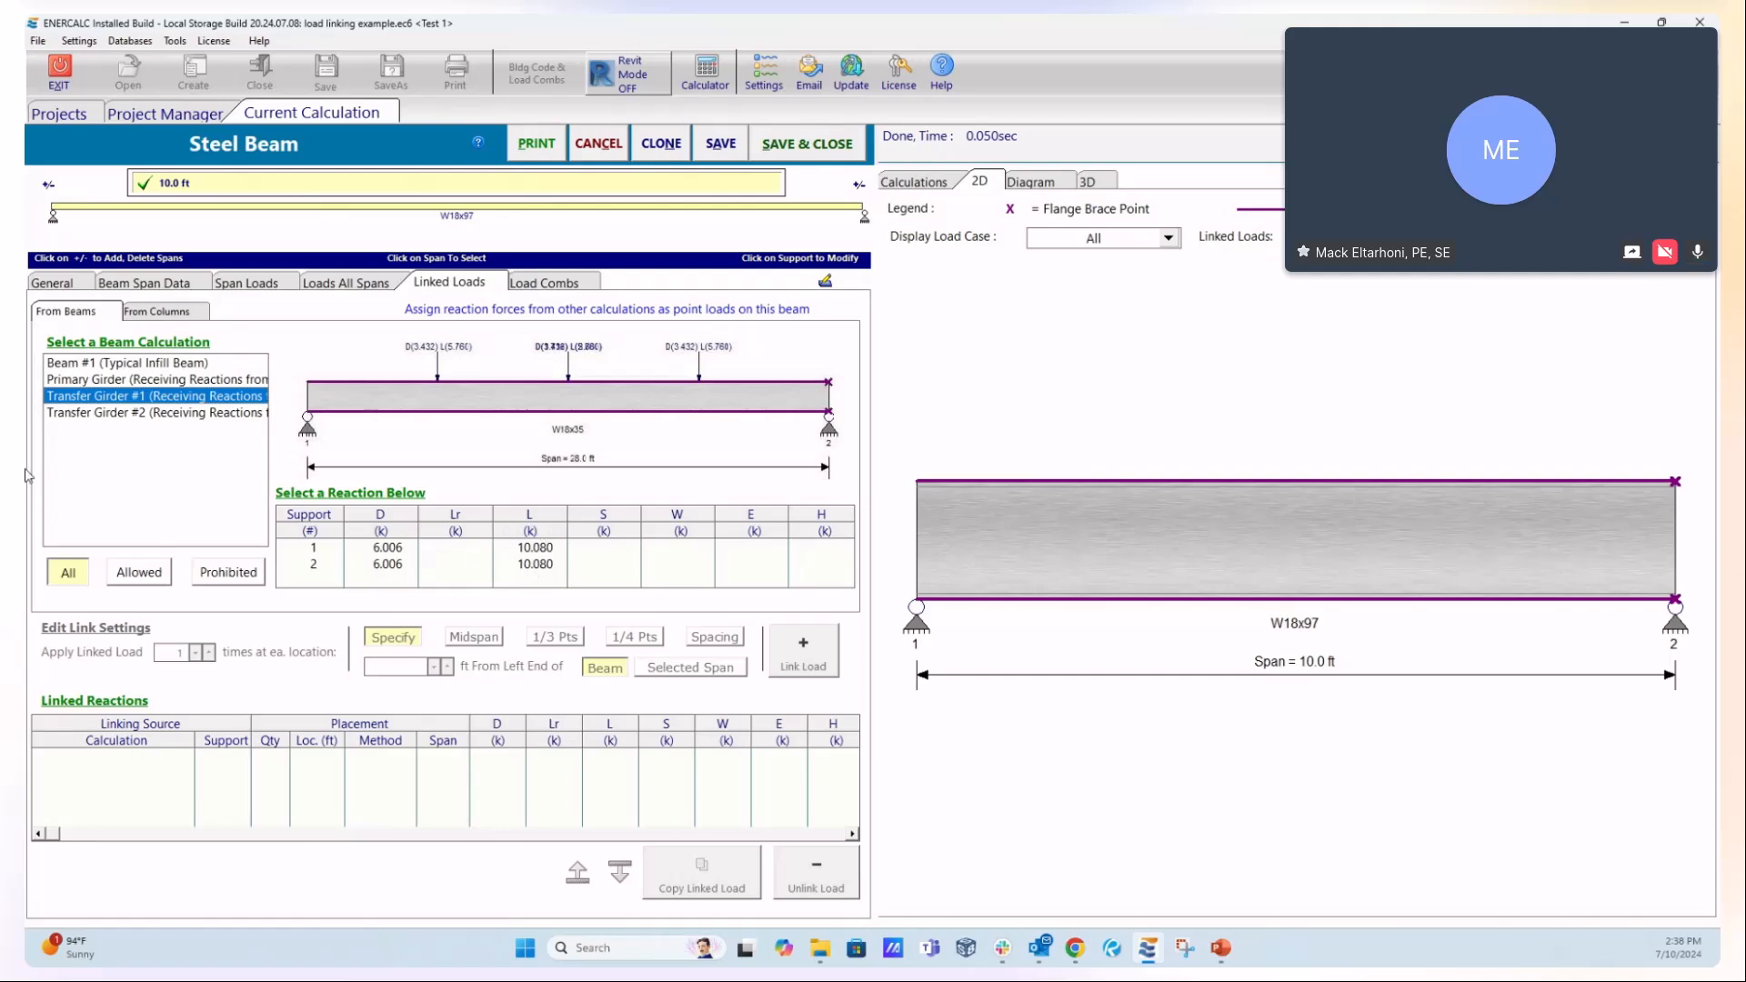
pyautogui.click(151, 383)
pyautogui.click(162, 367)
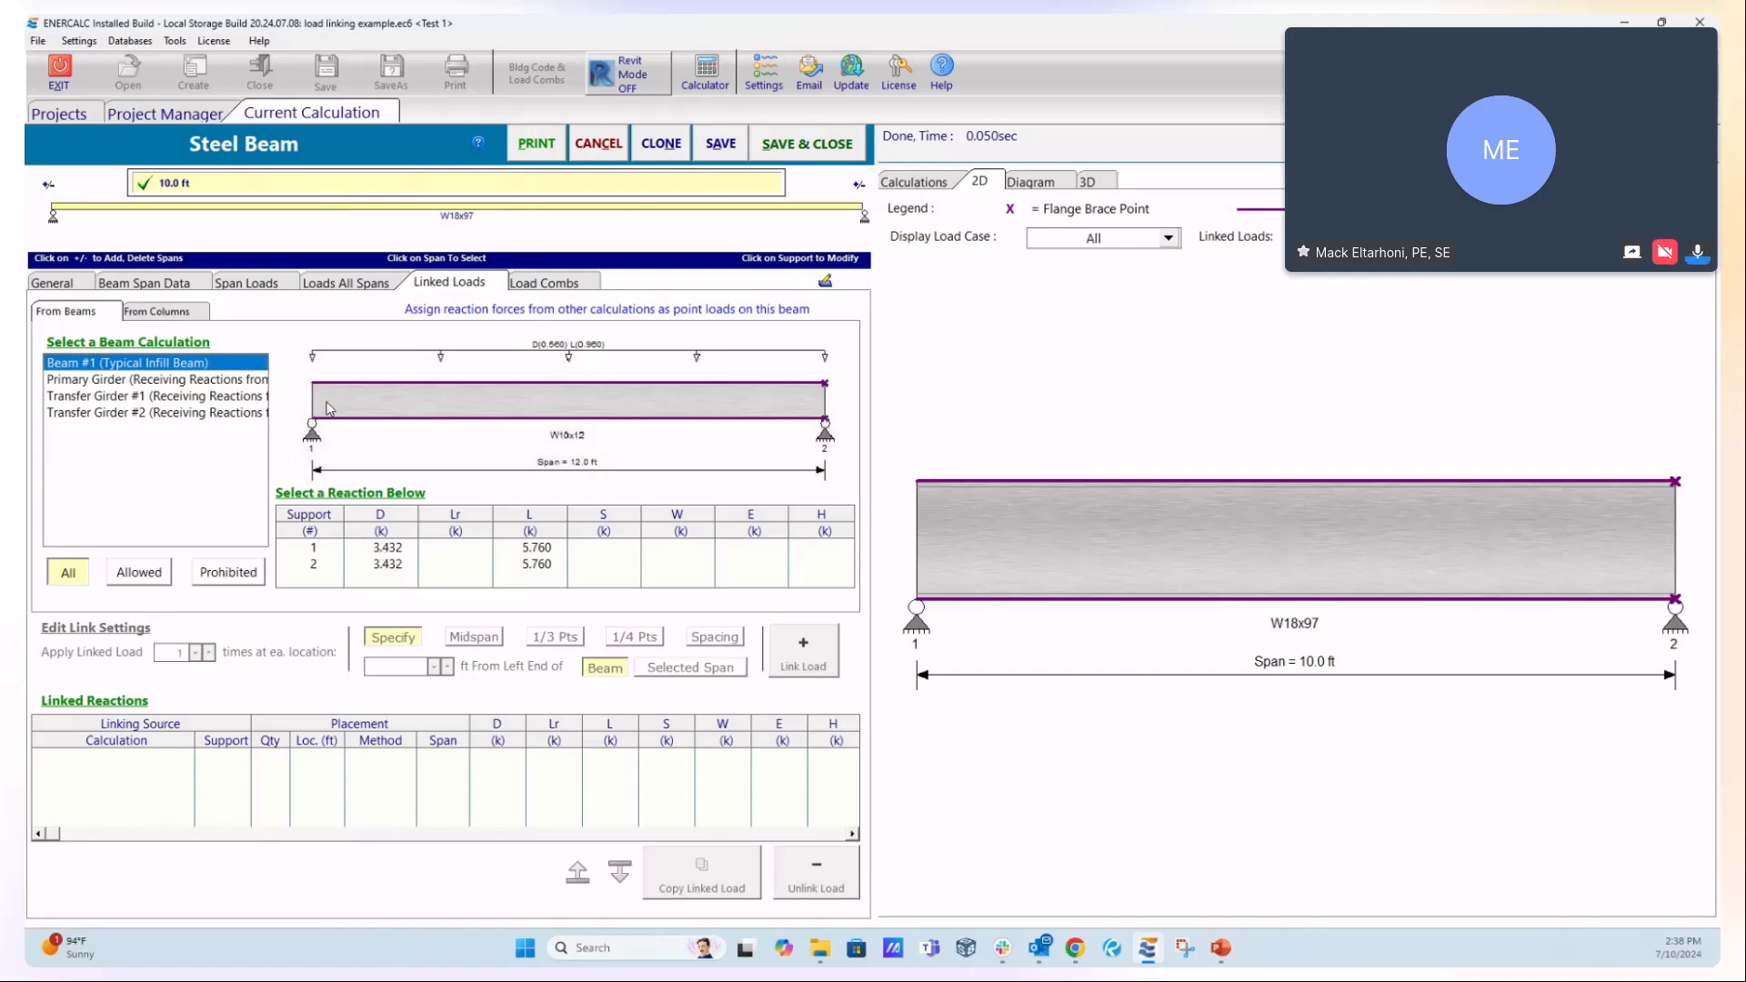
pyautogui.click(278, 546)
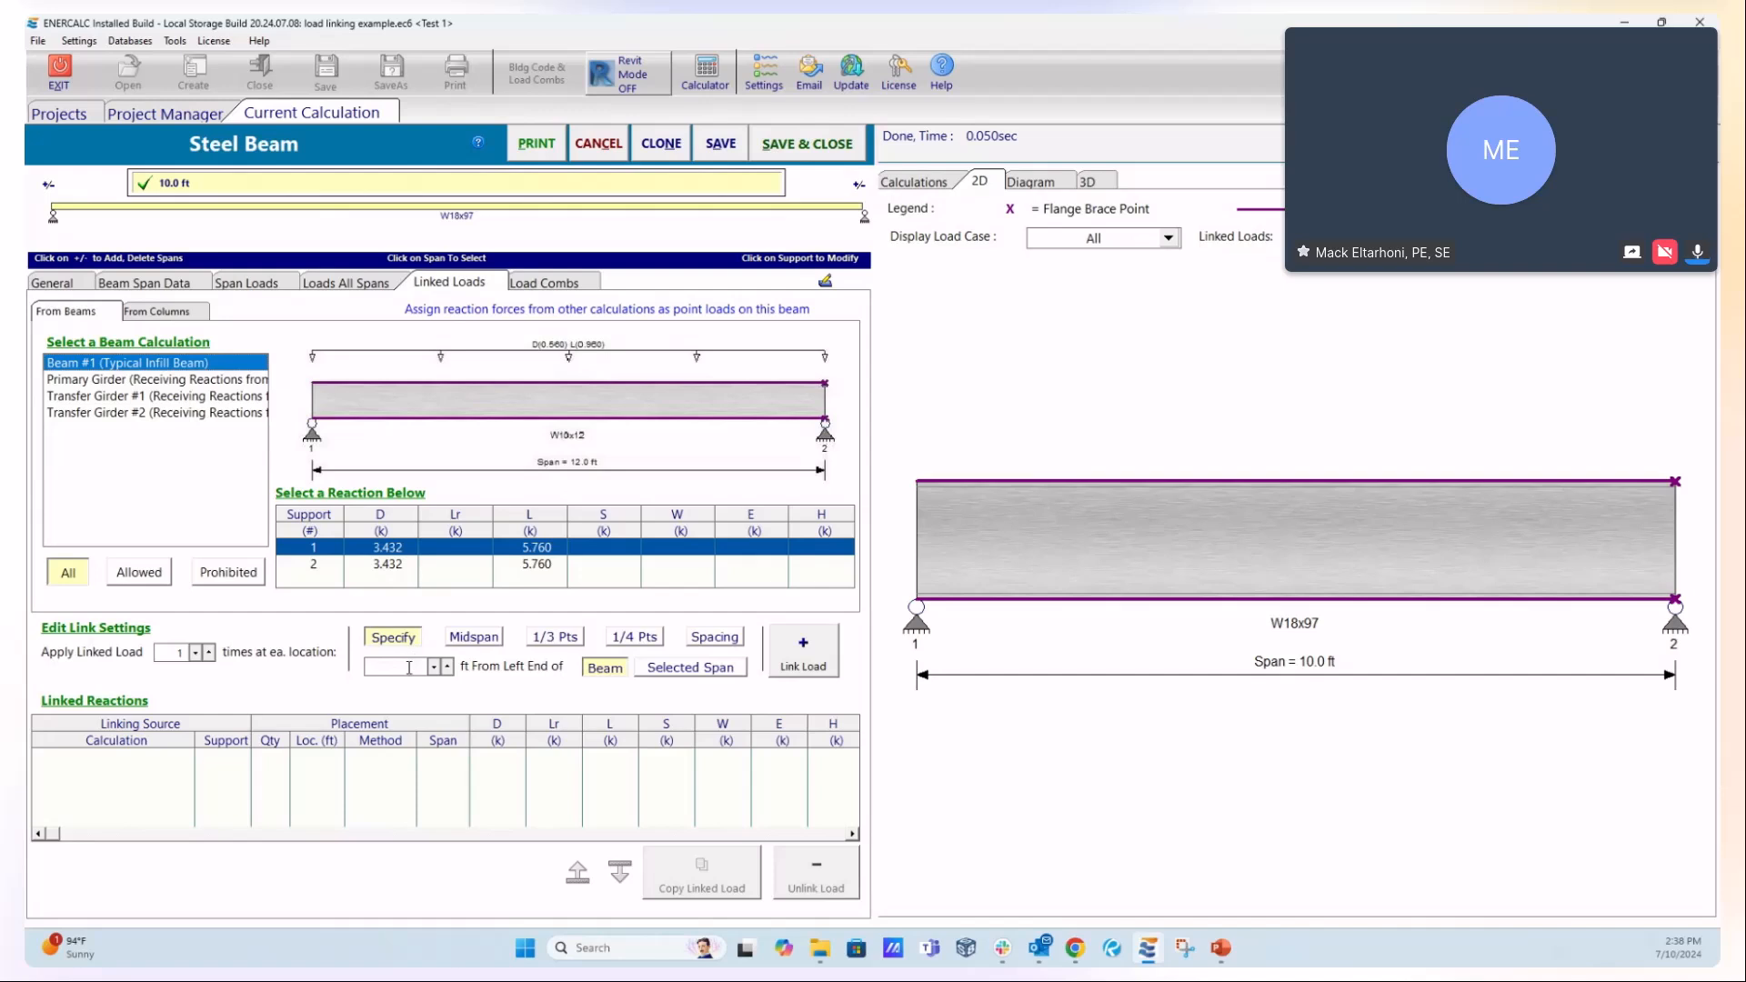
# - Set the beam's span length to 14 ft
pyautogui.click(148, 282)
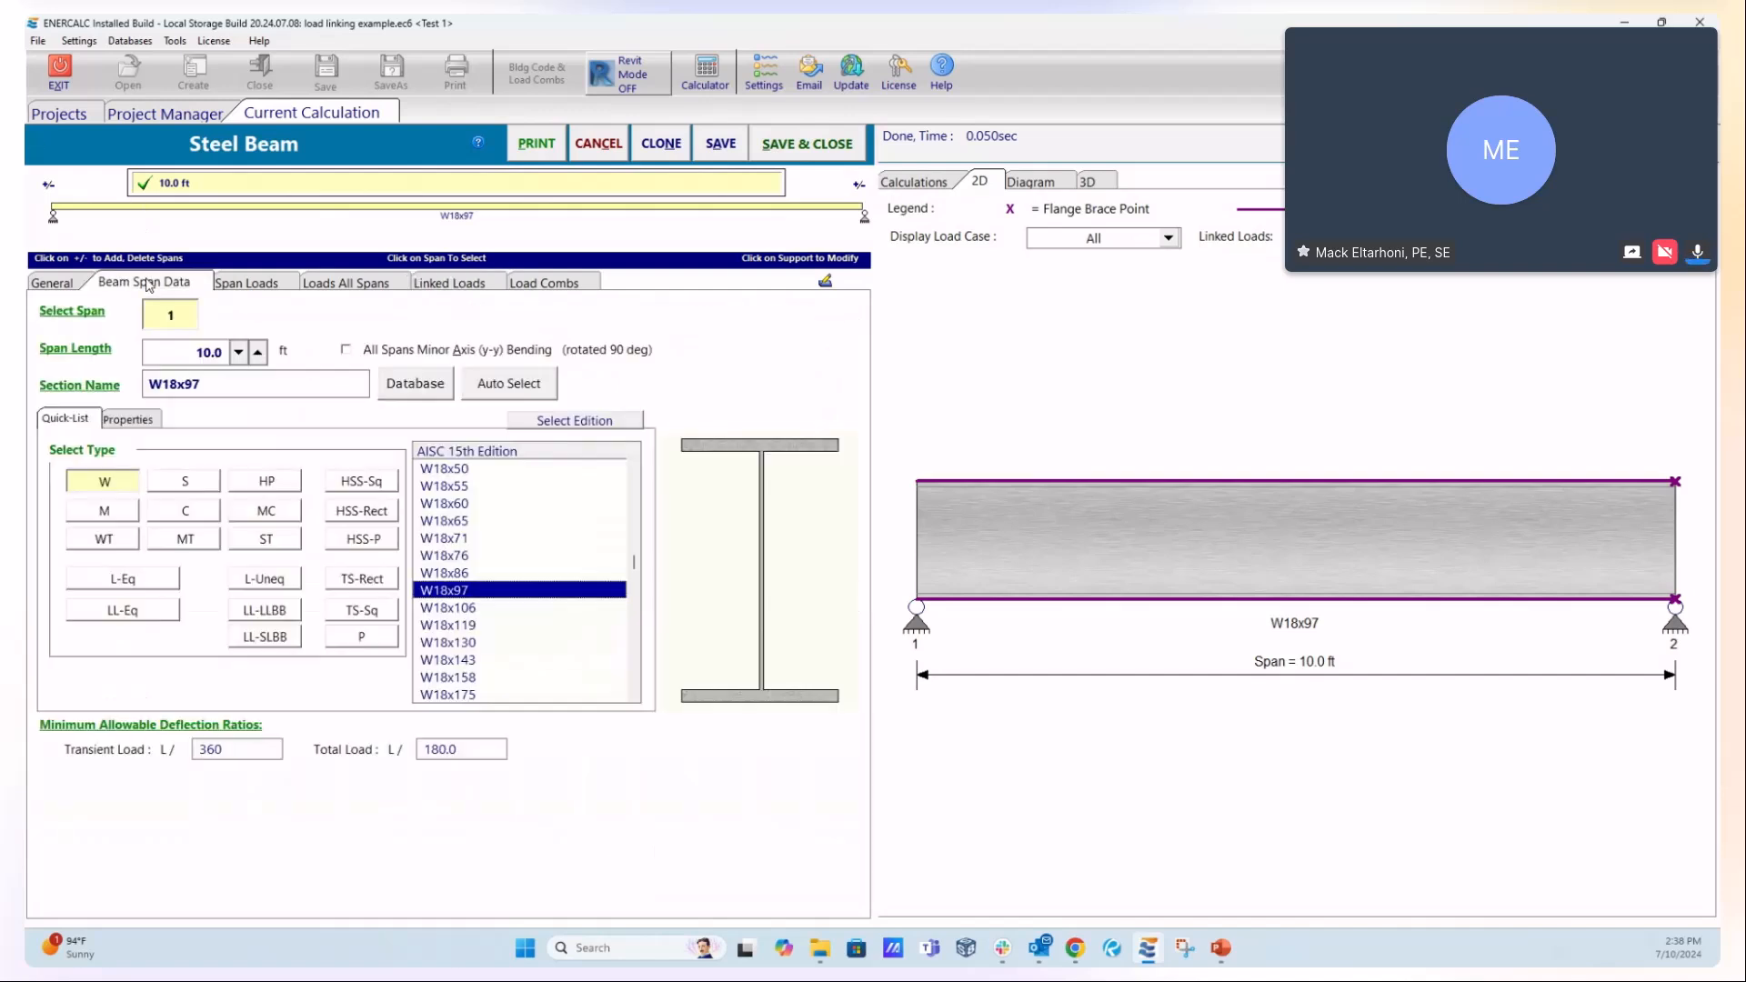
pyautogui.write('14')
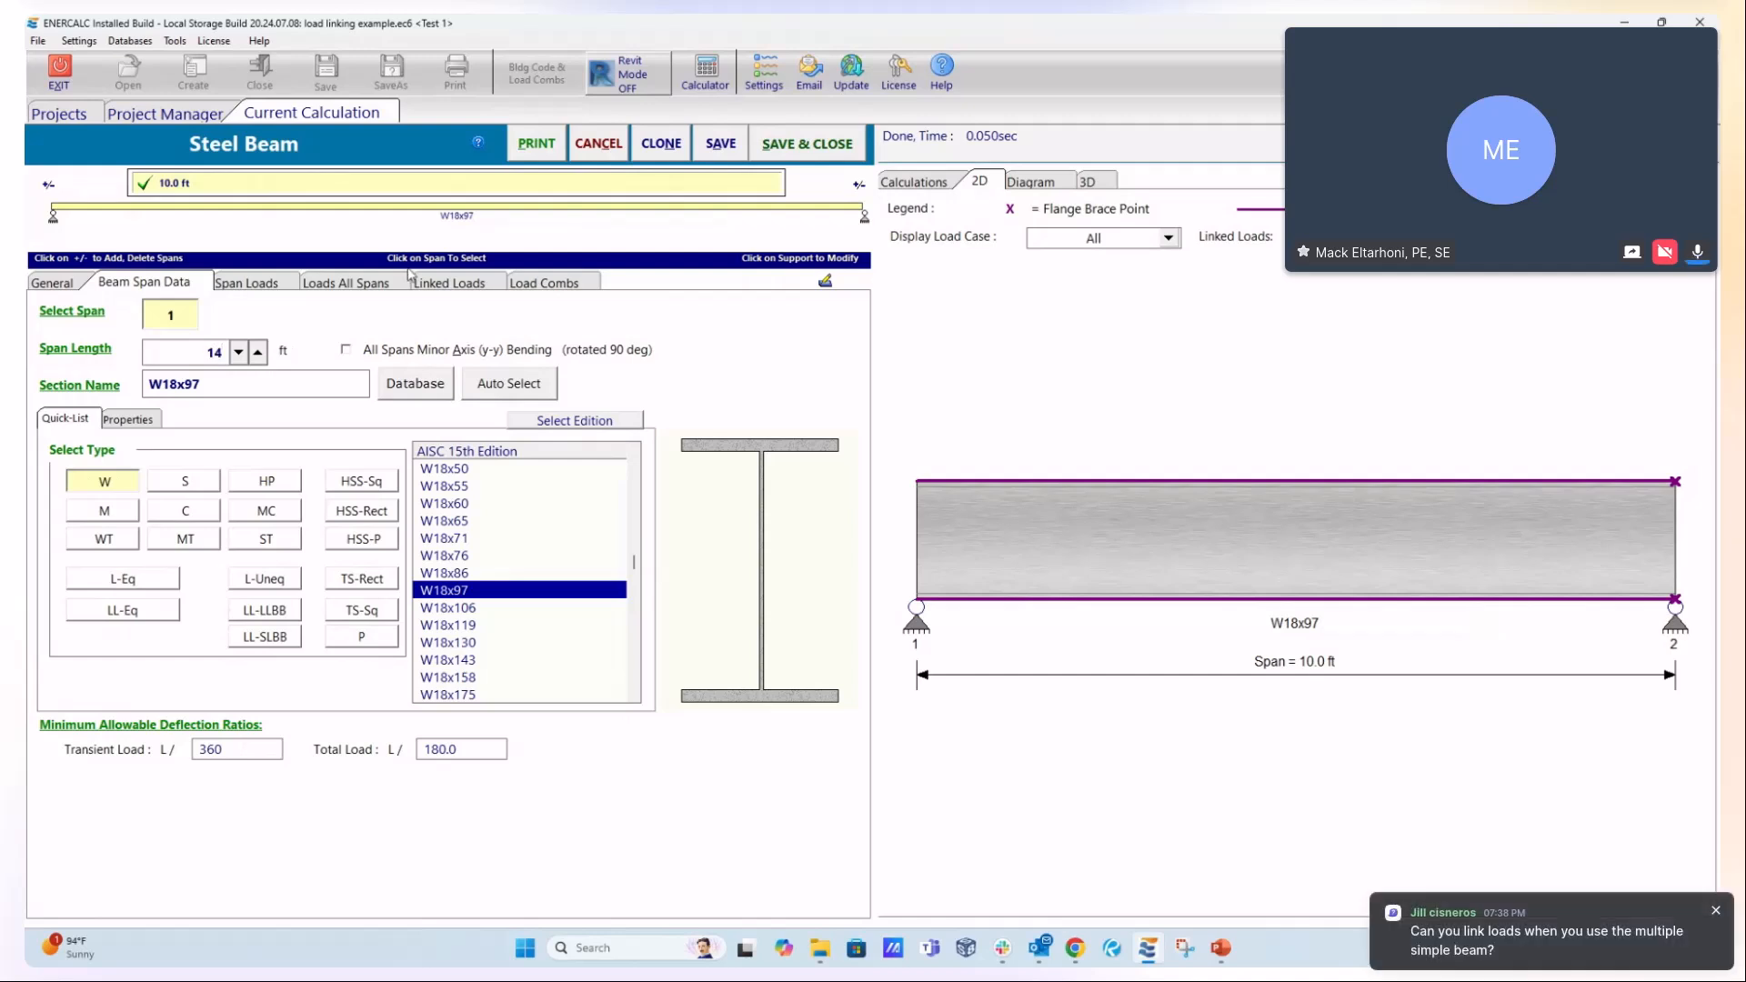
pyautogui.click(432, 285)
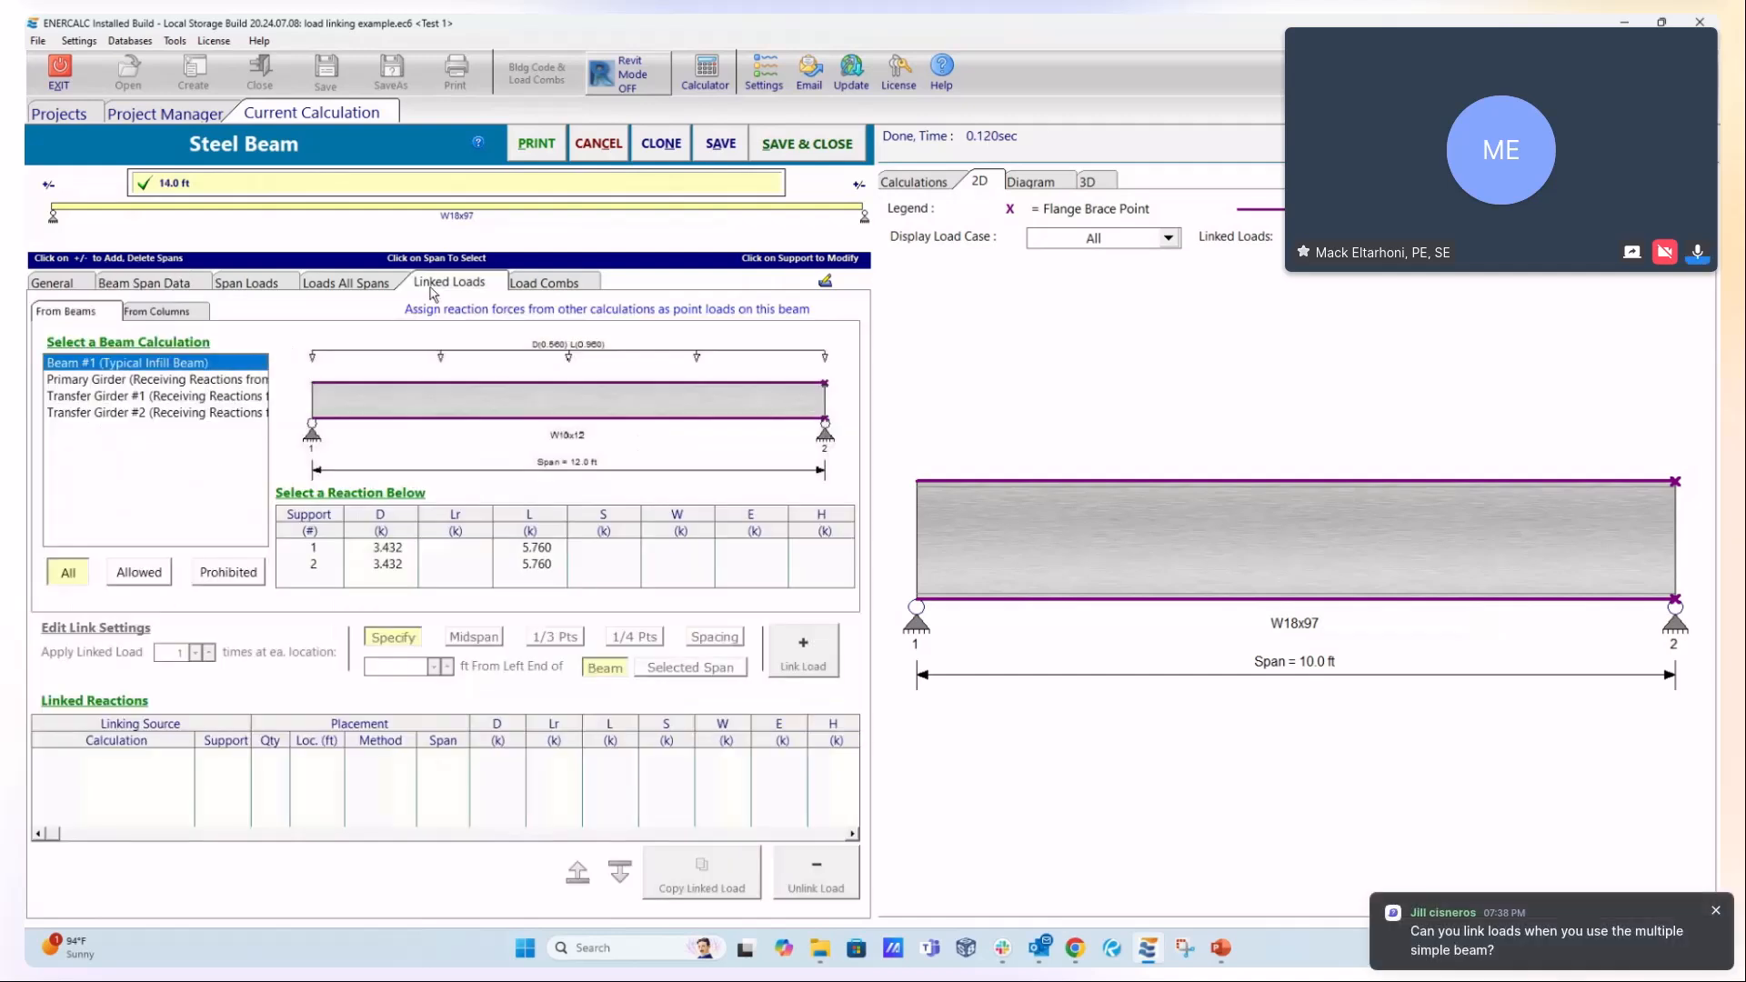
# - Link the support 1 reaction of Beam #1 as a point load 2 ft from the beam's left end
pyautogui.click(389, 550)
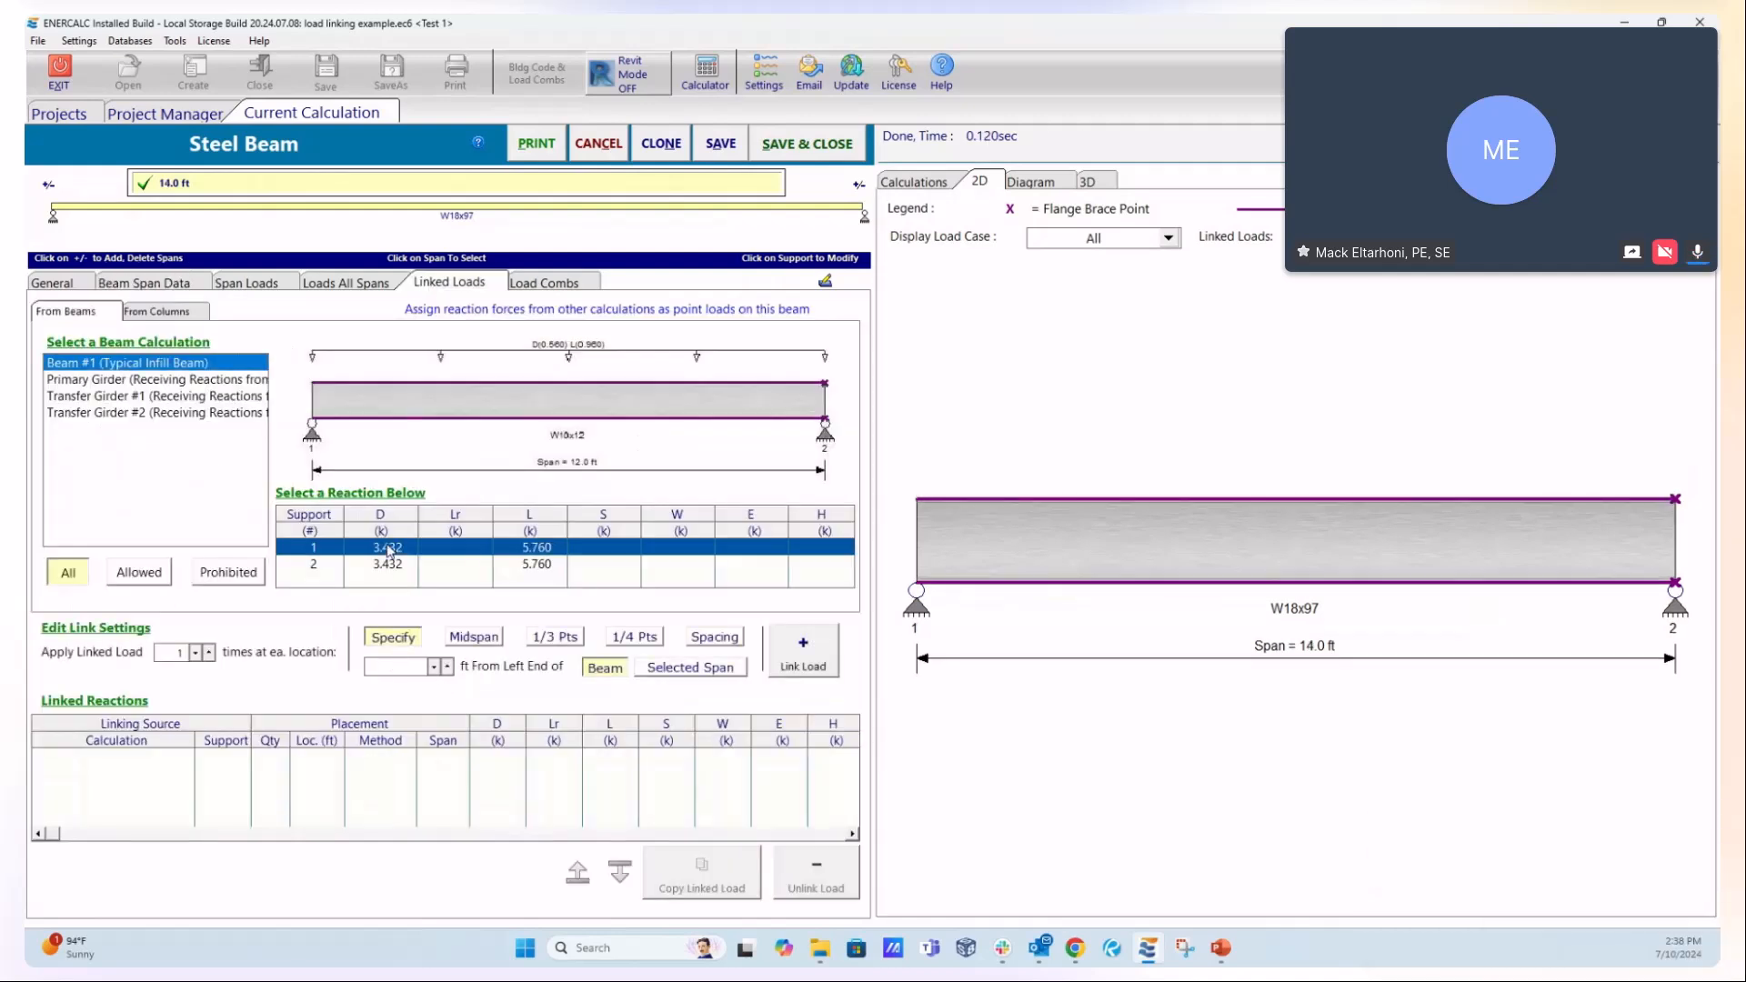
pyautogui.click(404, 669)
pyautogui.click(806, 651)
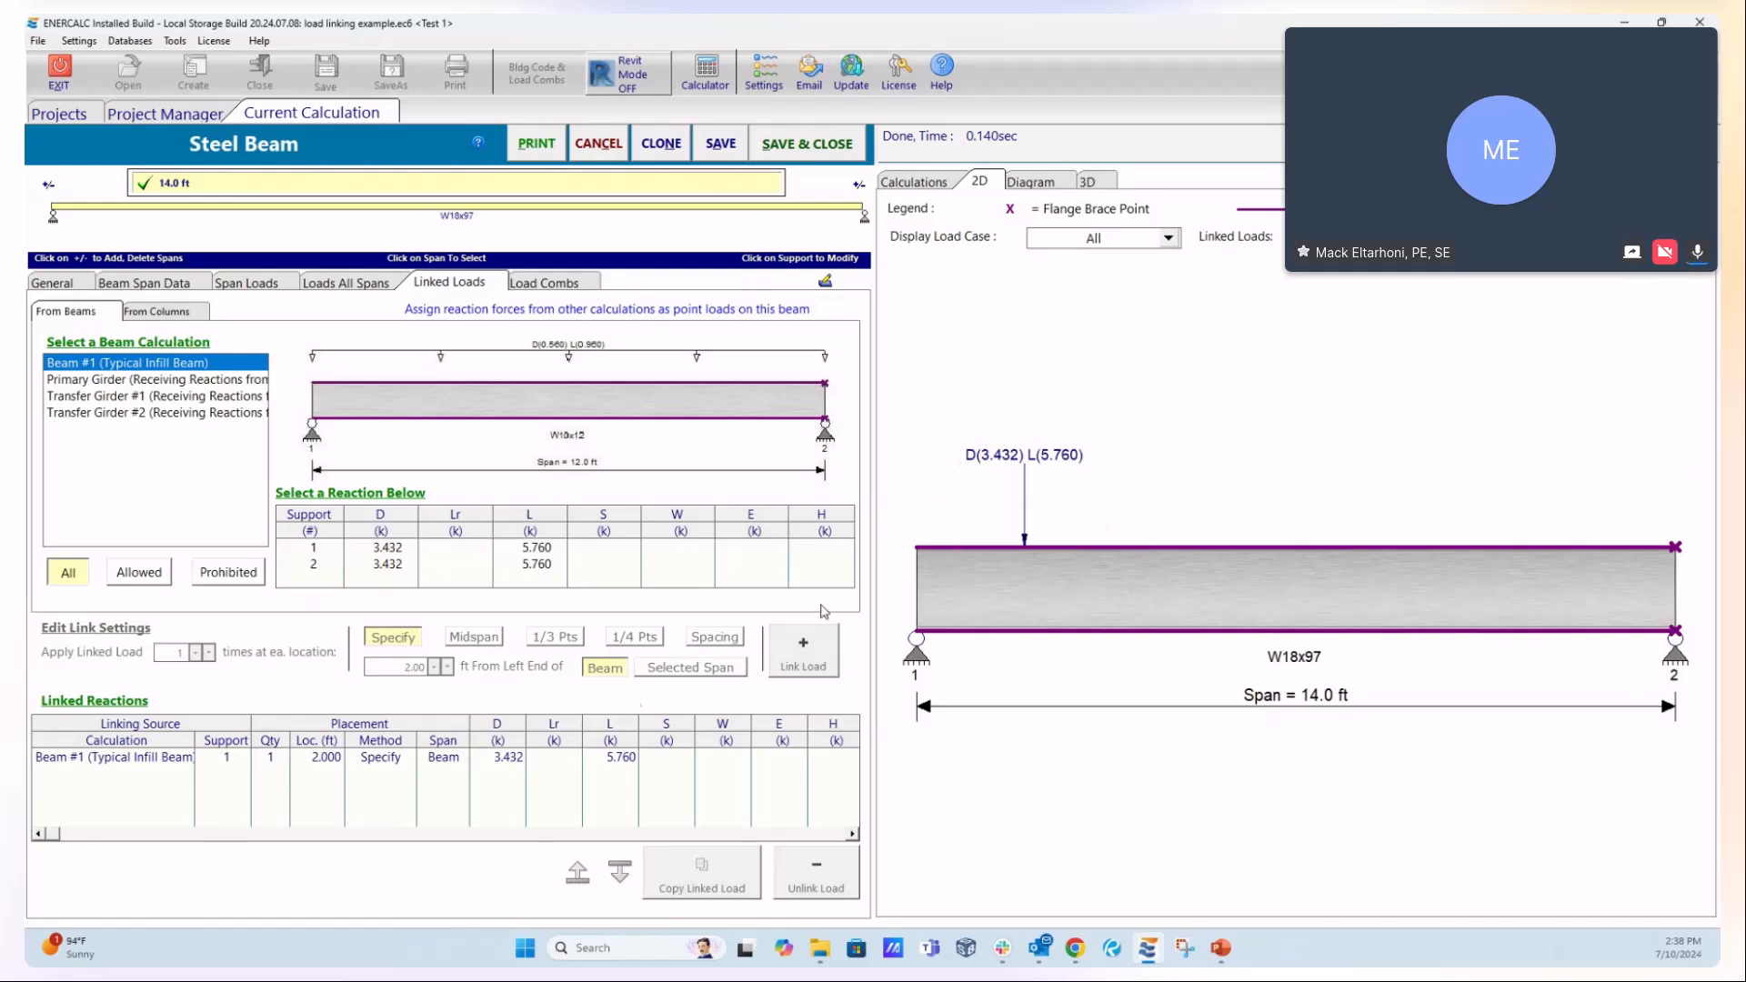
# - Link the Primary Girder's support 1 reaction, applied 2 times, at 3.5 ft from the beam's left end
pyautogui.click(386, 549)
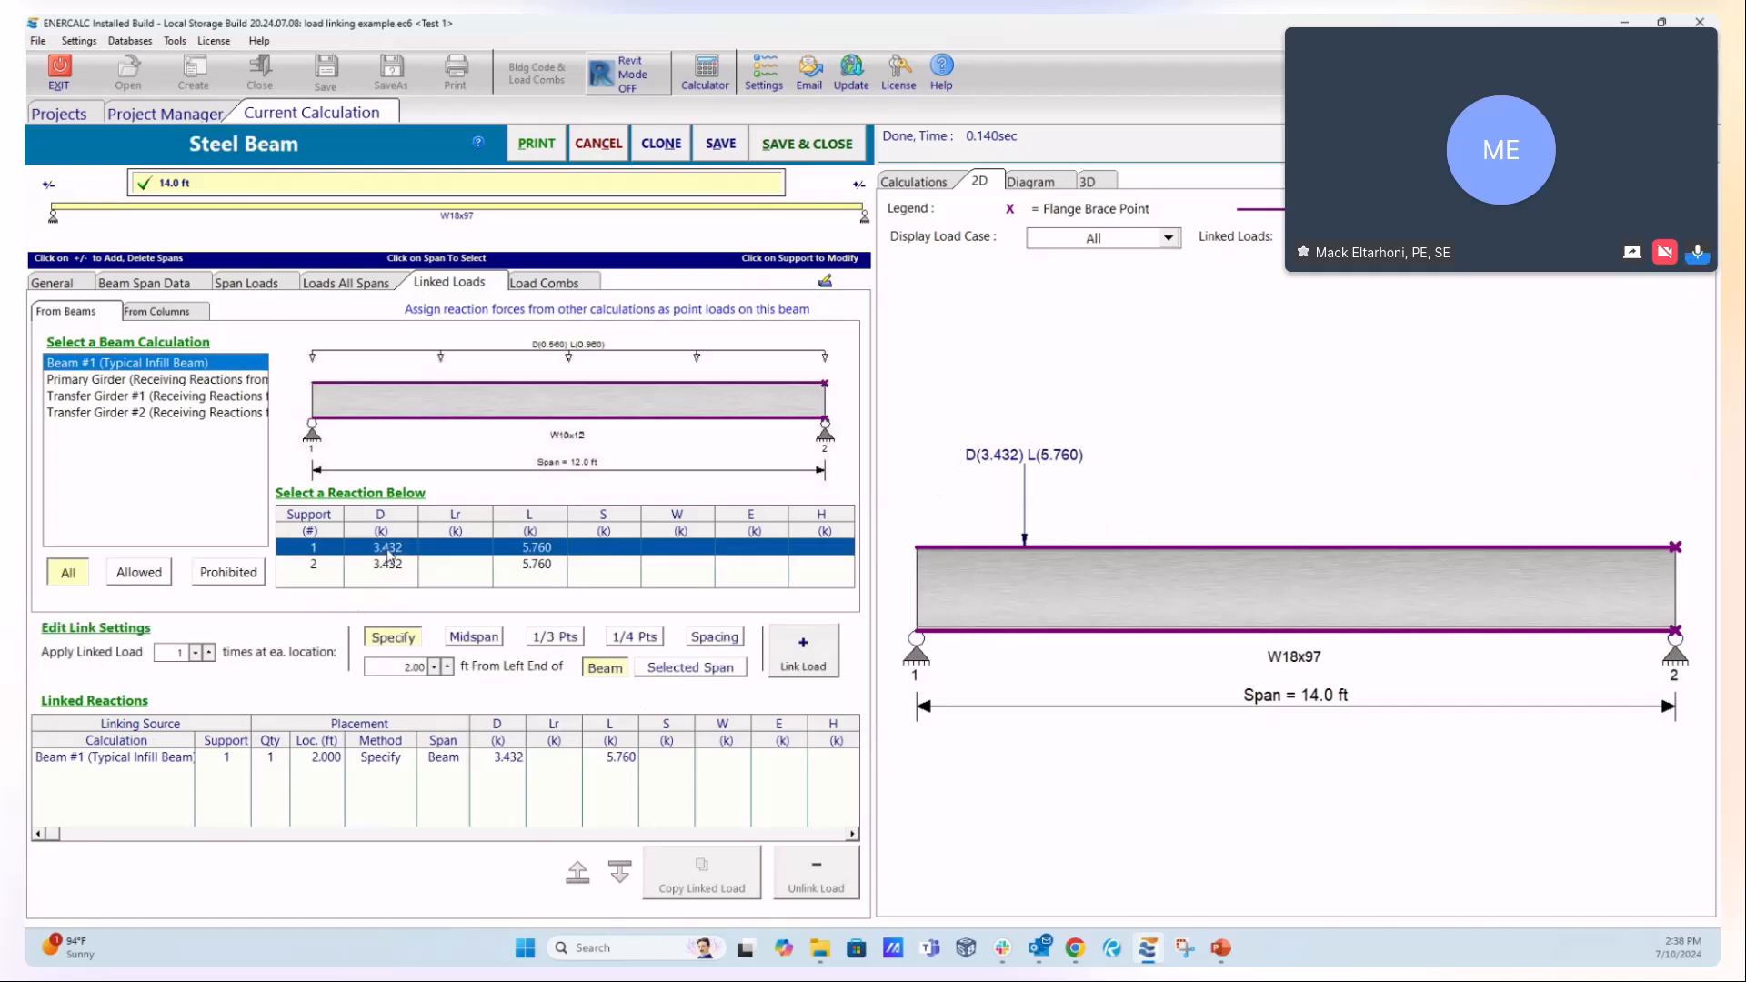
pyautogui.click(155, 382)
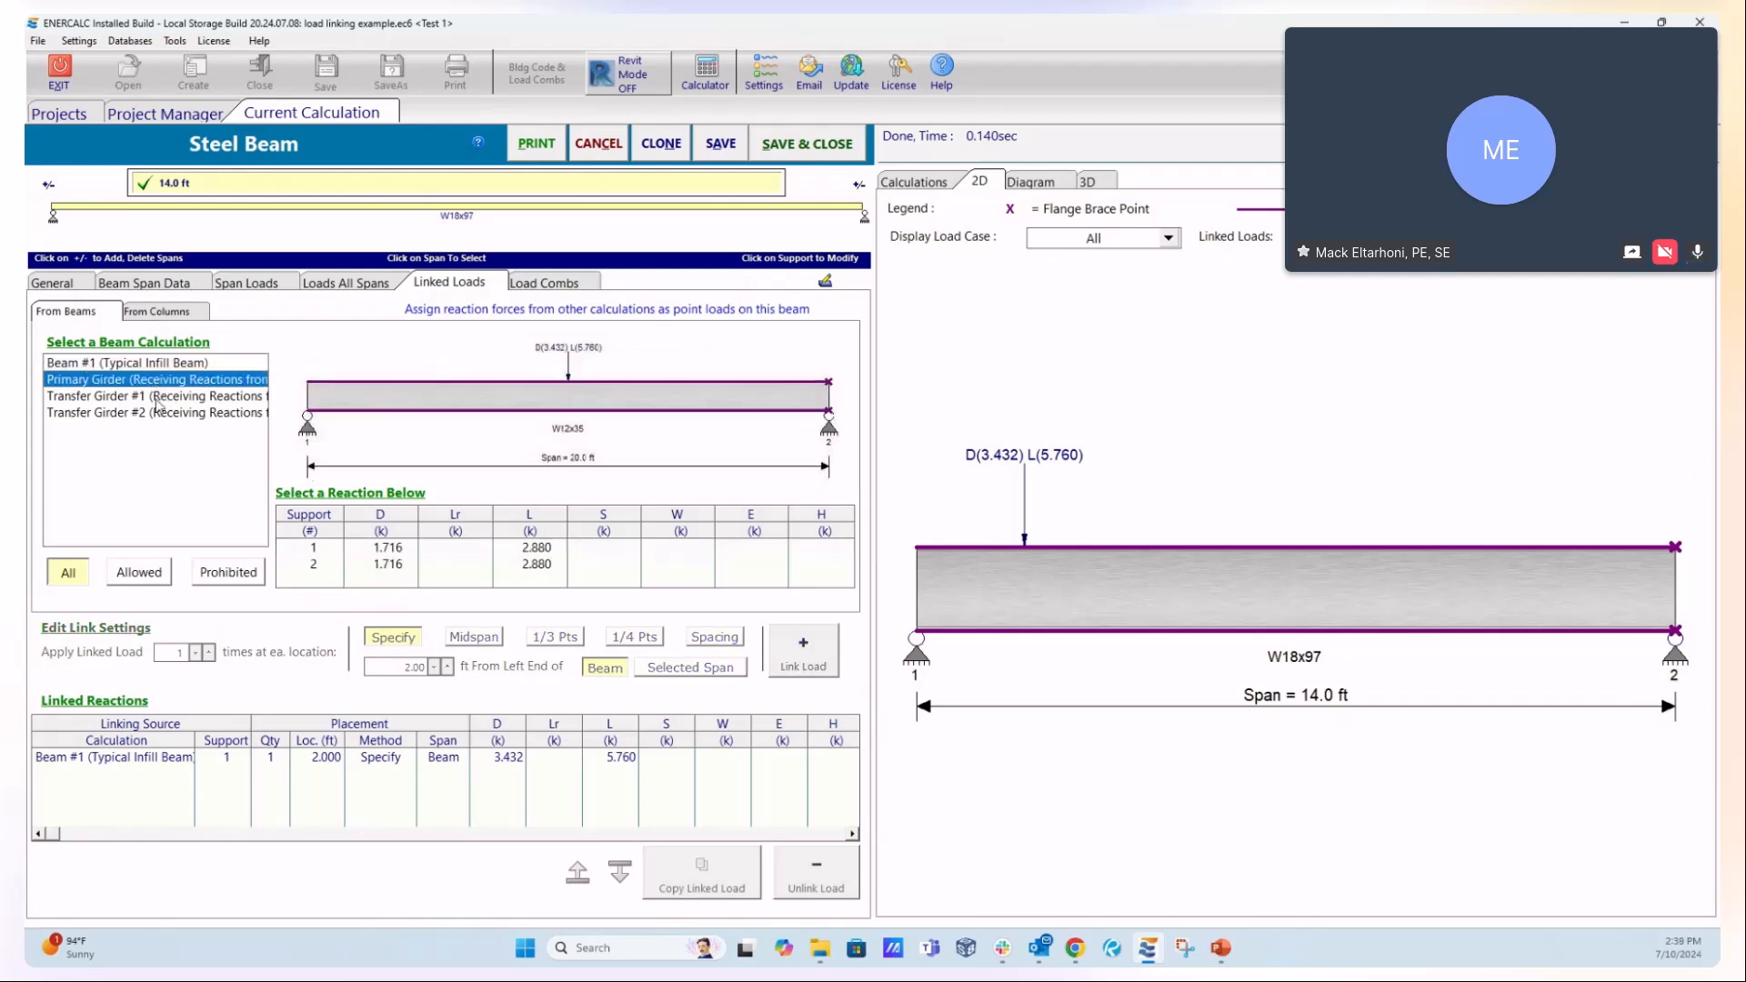
pyautogui.click(383, 550)
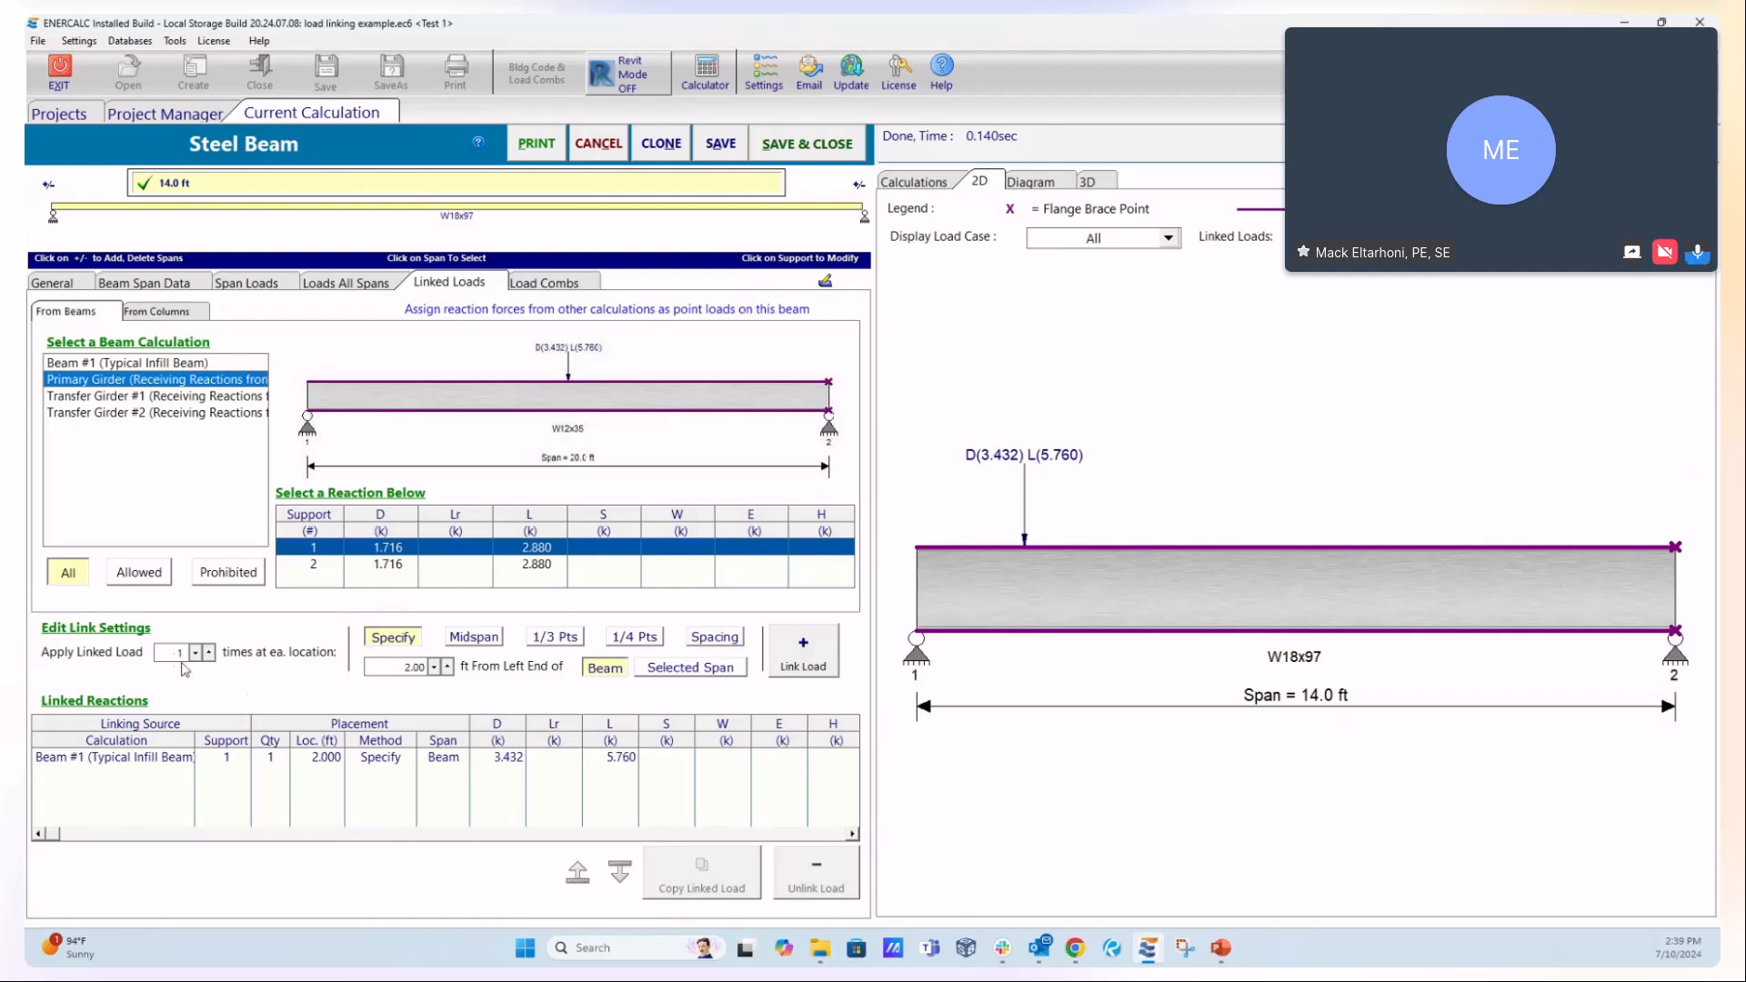
pyautogui.doubleClick(189, 655)
pyautogui.moveTo(394, 667); pyautogui.dragTo(453, 667)
pyautogui.write('3')
pyautogui.click(801, 665)
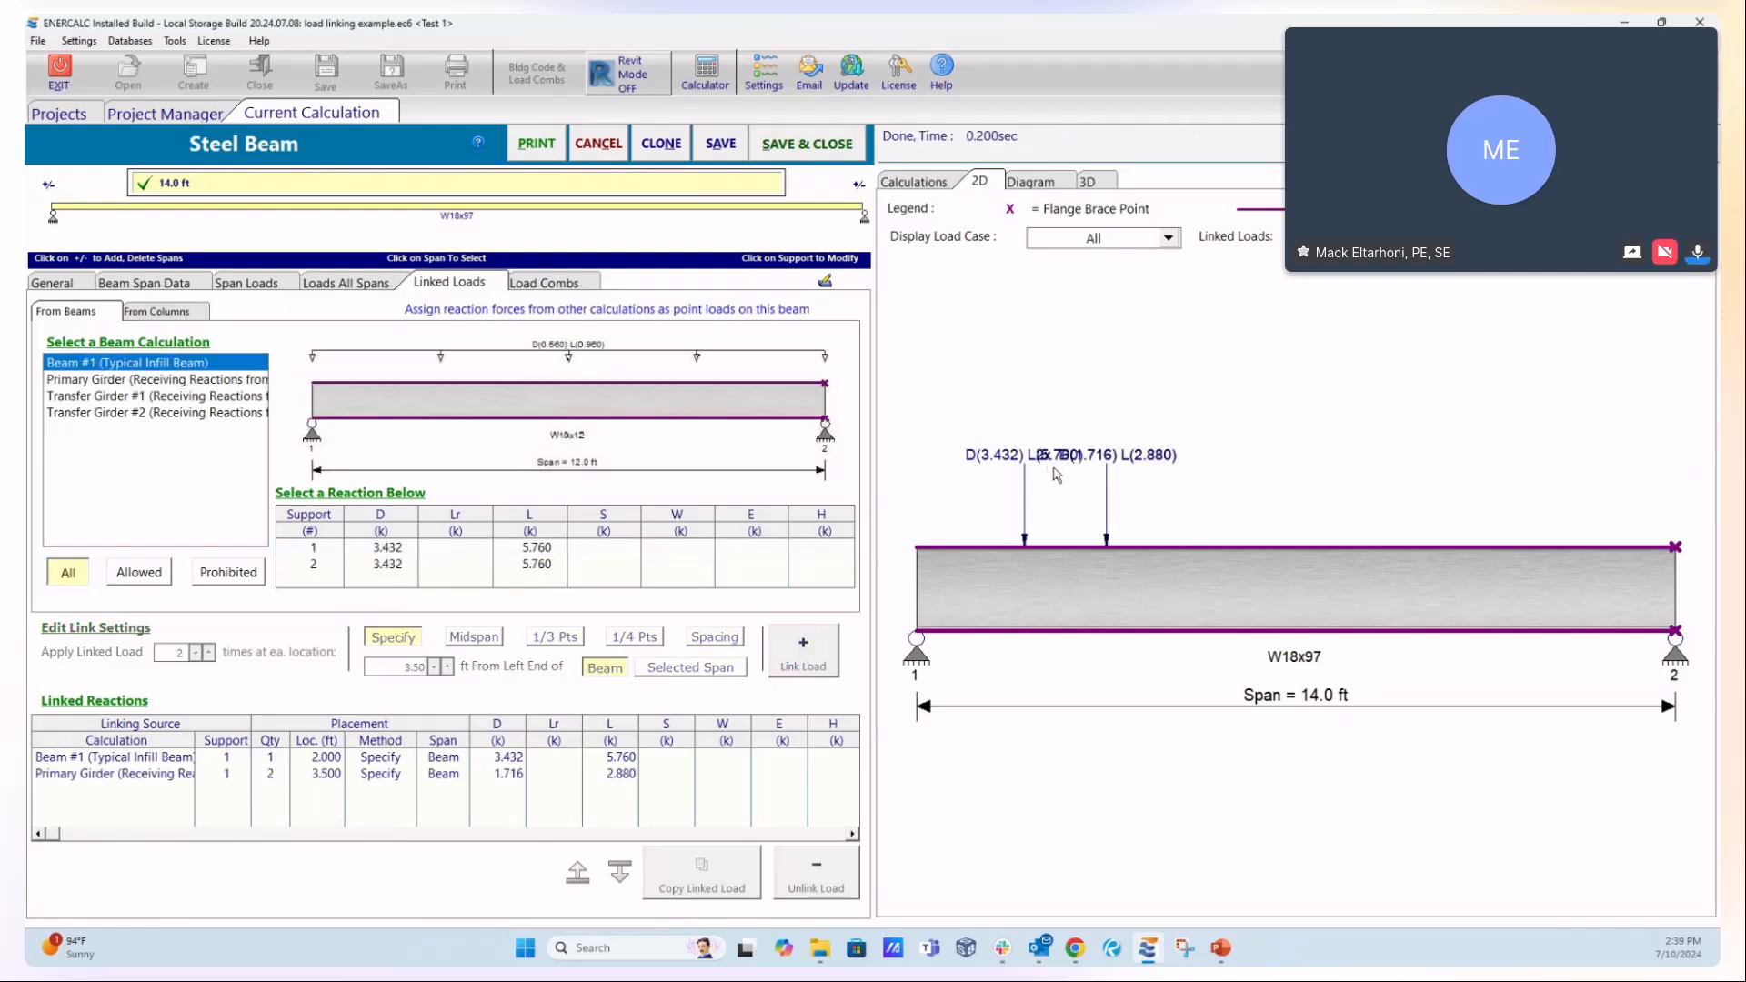
# - Unlink the Beam #1 reaction located at 2 ft on the beam
pyautogui.click(325, 760)
pyautogui.click(797, 887)
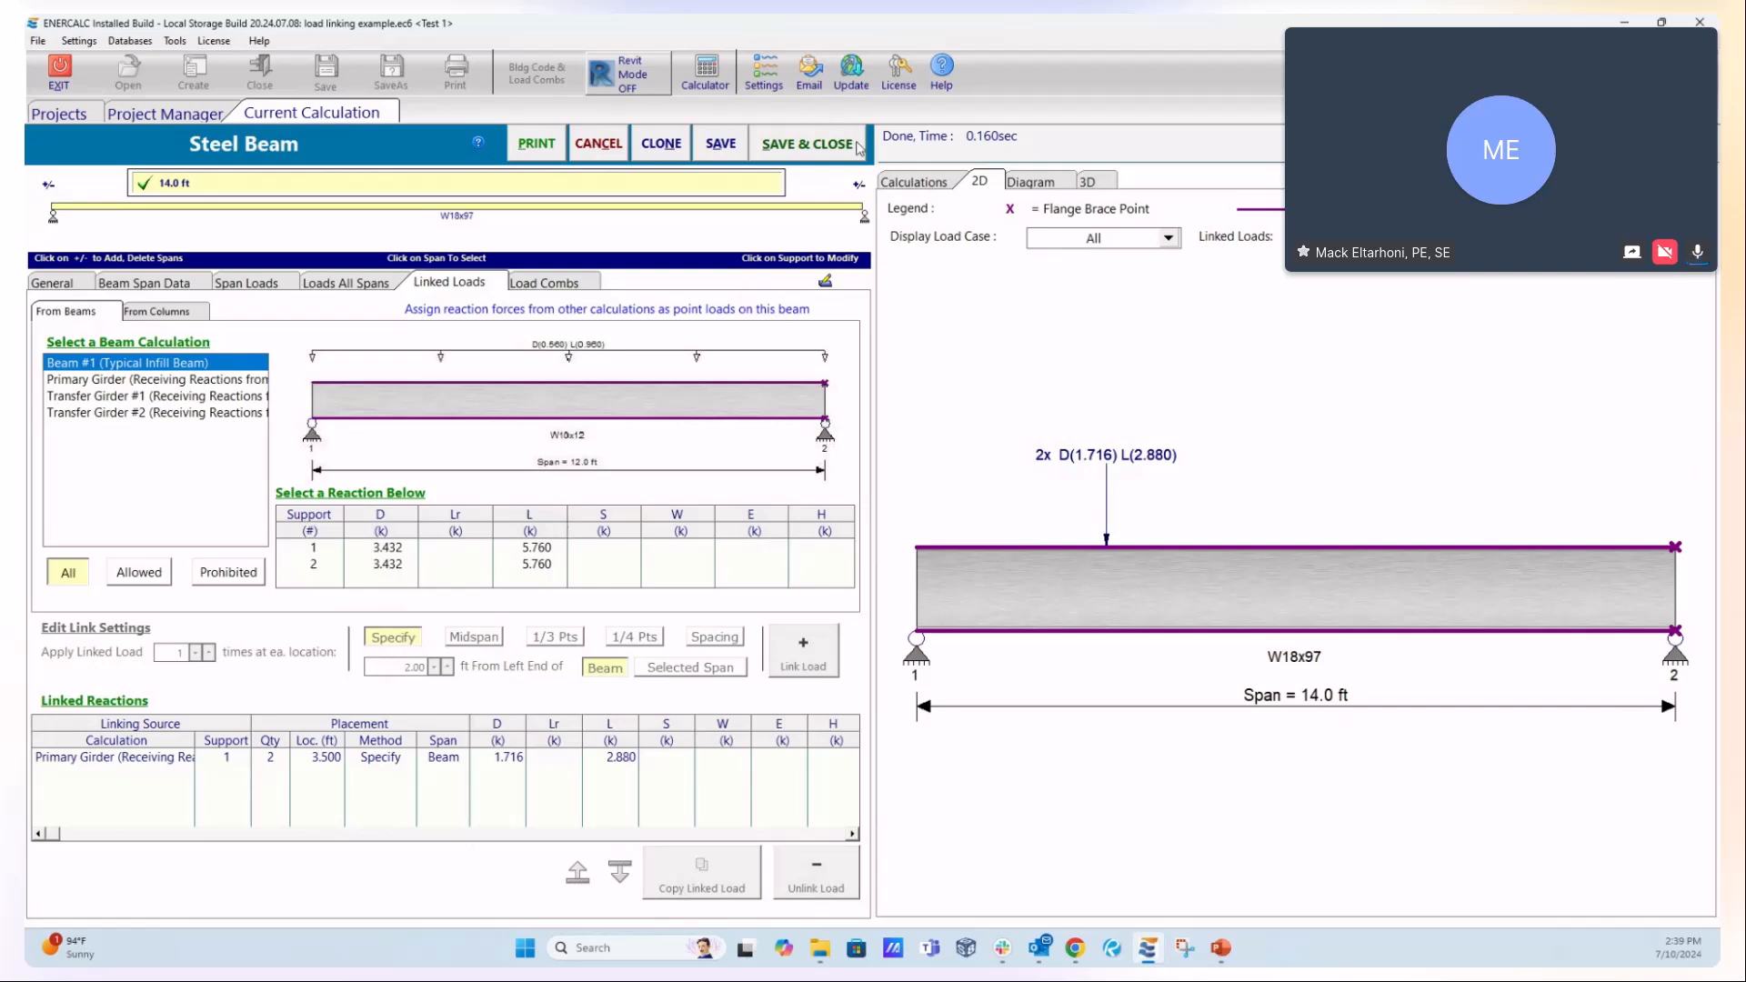
# - Add a second span at the beam's right end, copying the left adjacent span's properties, and set its length to 9 ft
pyautogui.click(858, 187)
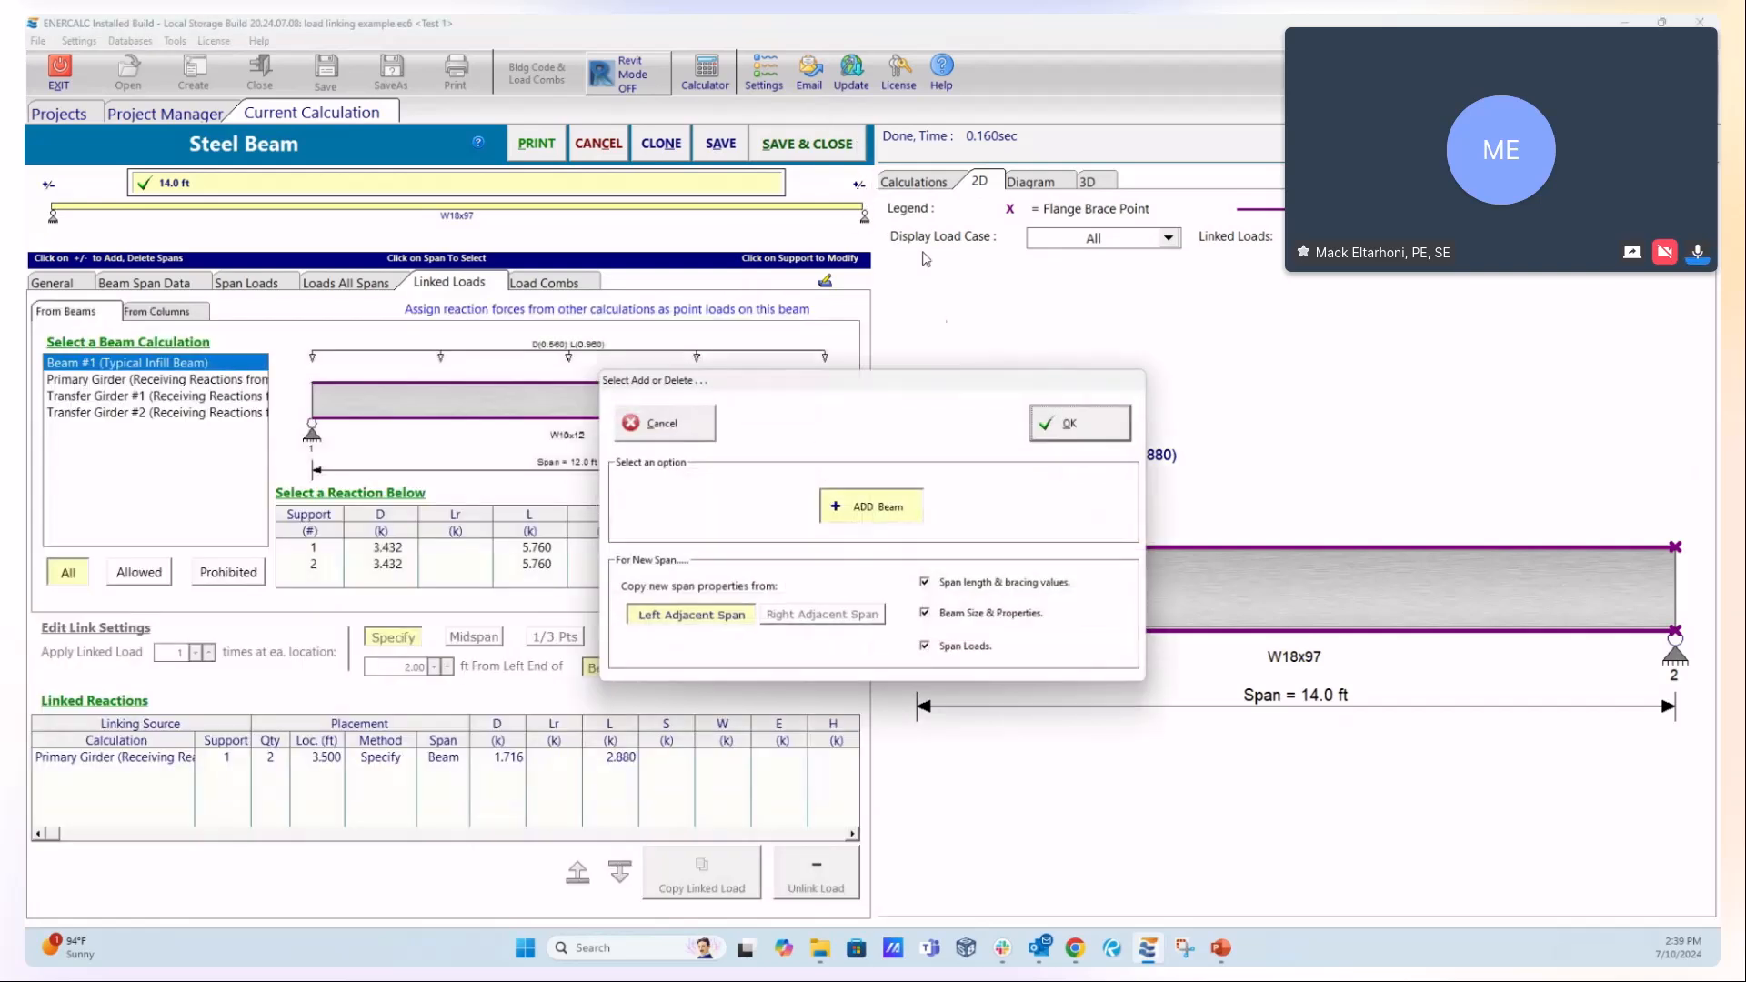
pyautogui.click(1072, 424)
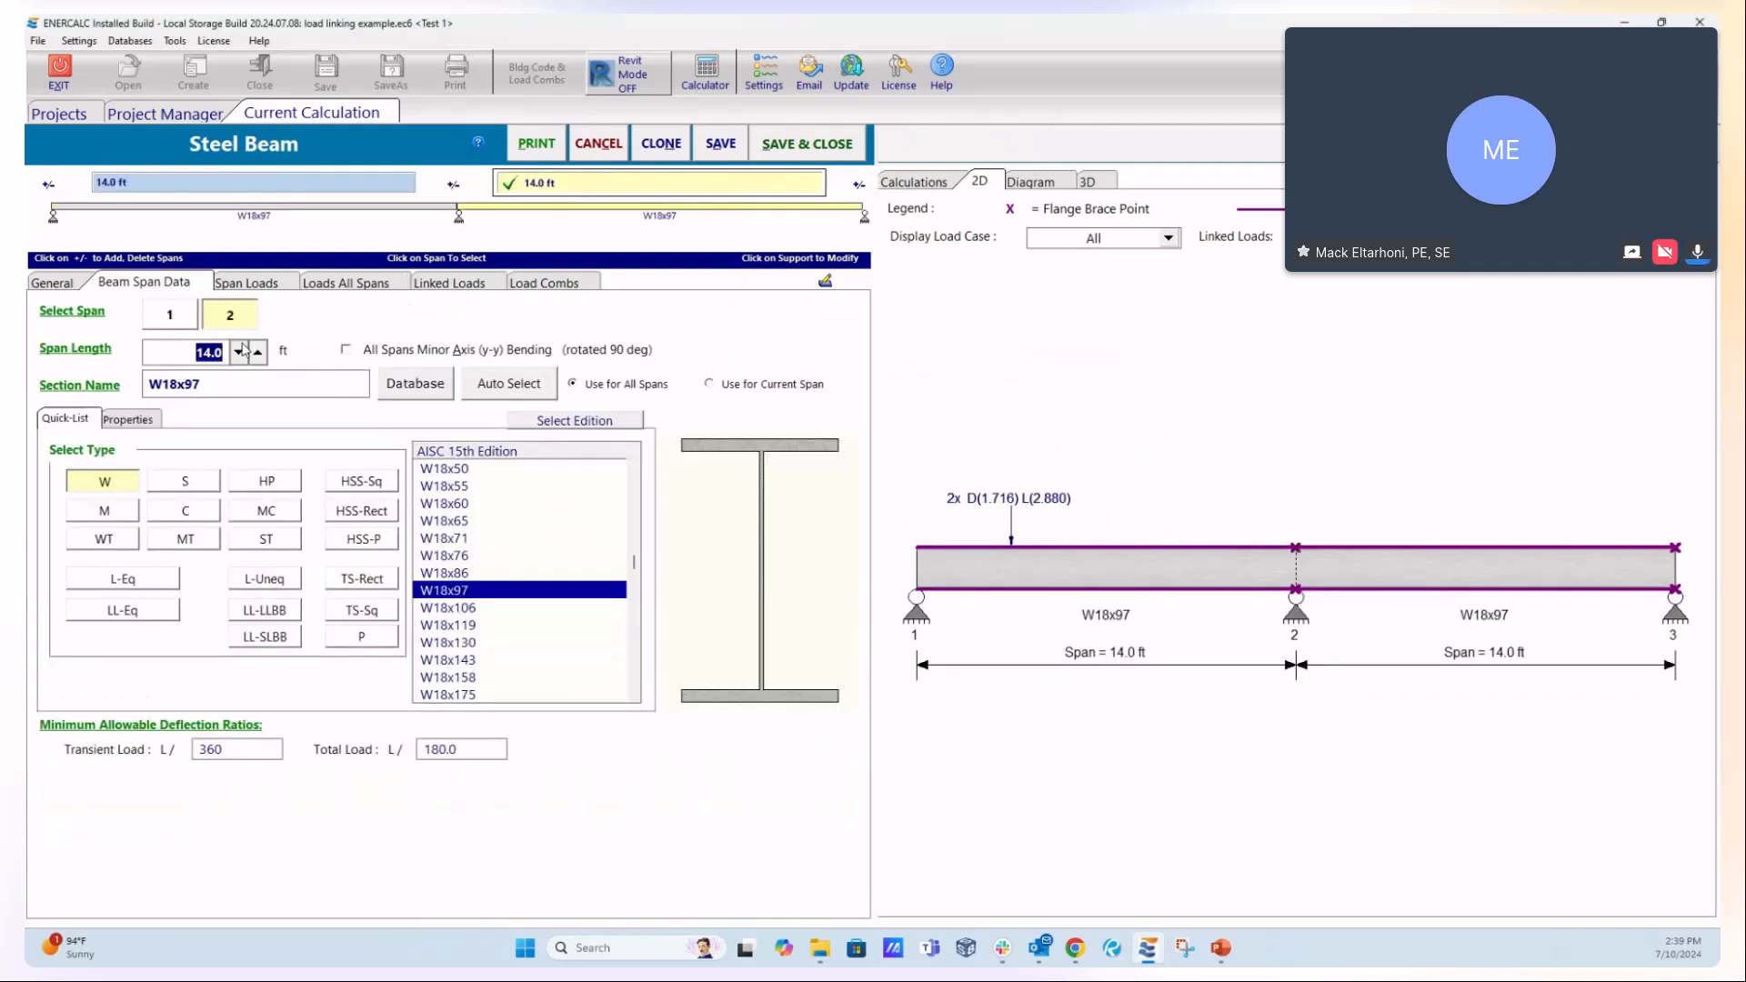
pyautogui.click(258, 283)
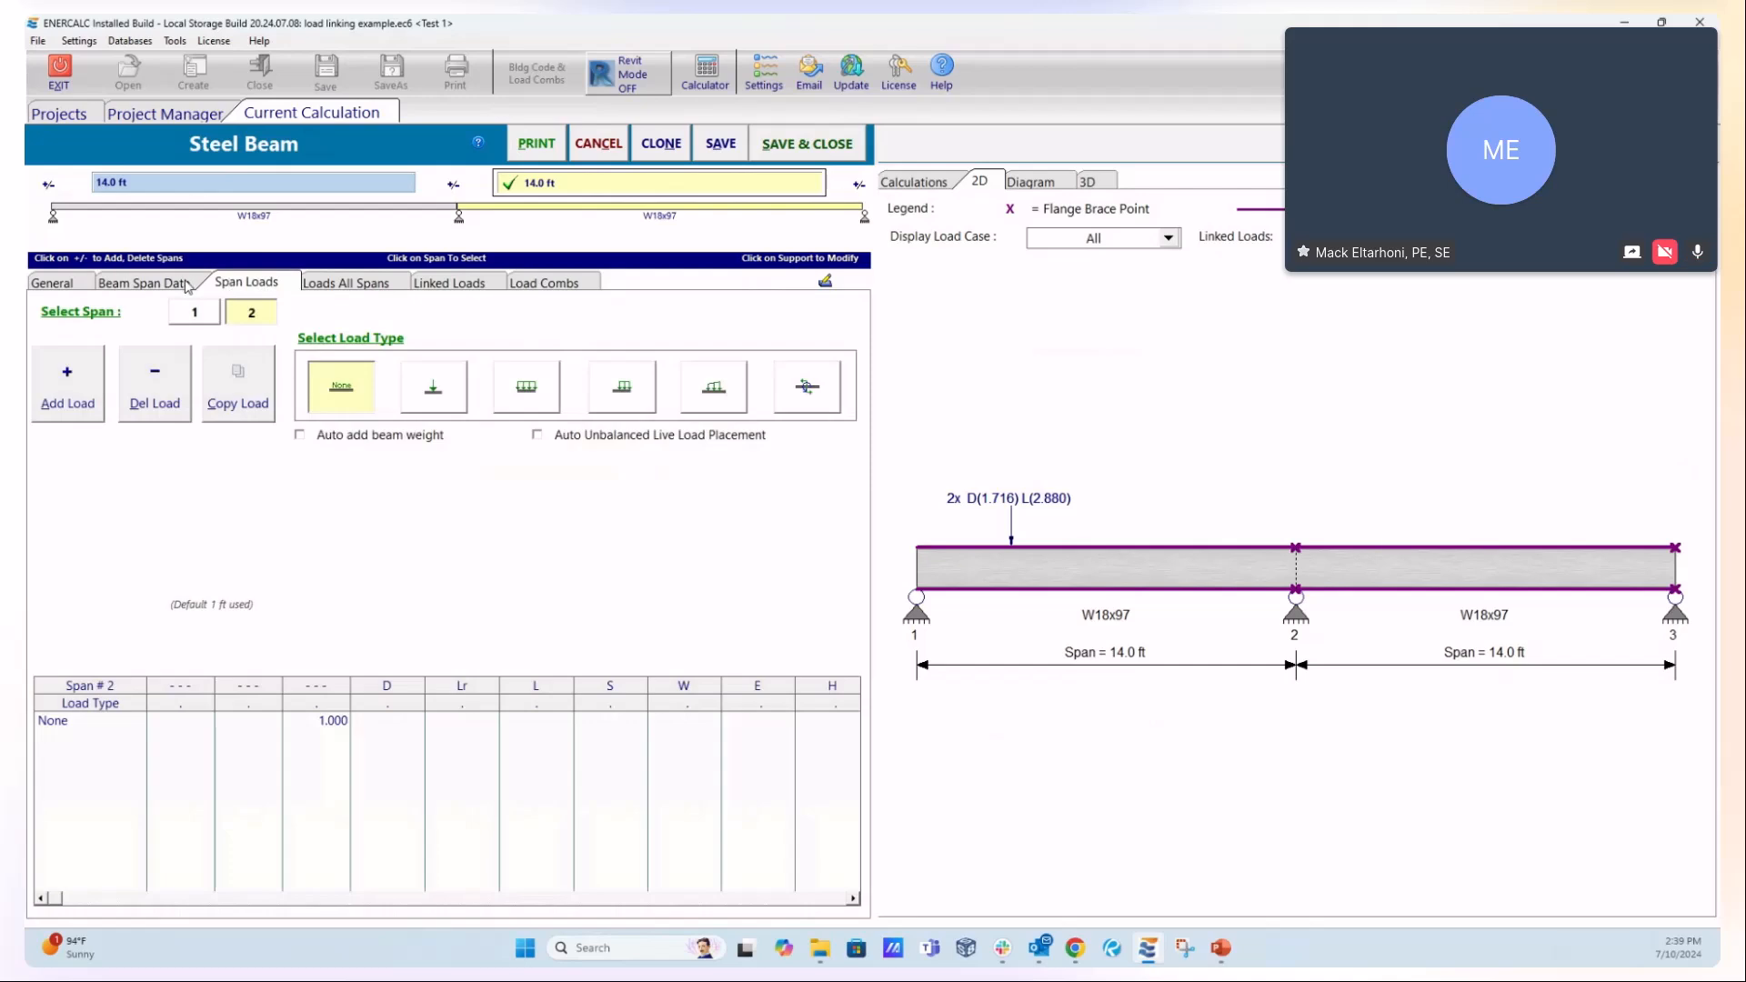
pyautogui.click(186, 283)
pyautogui.write('9')
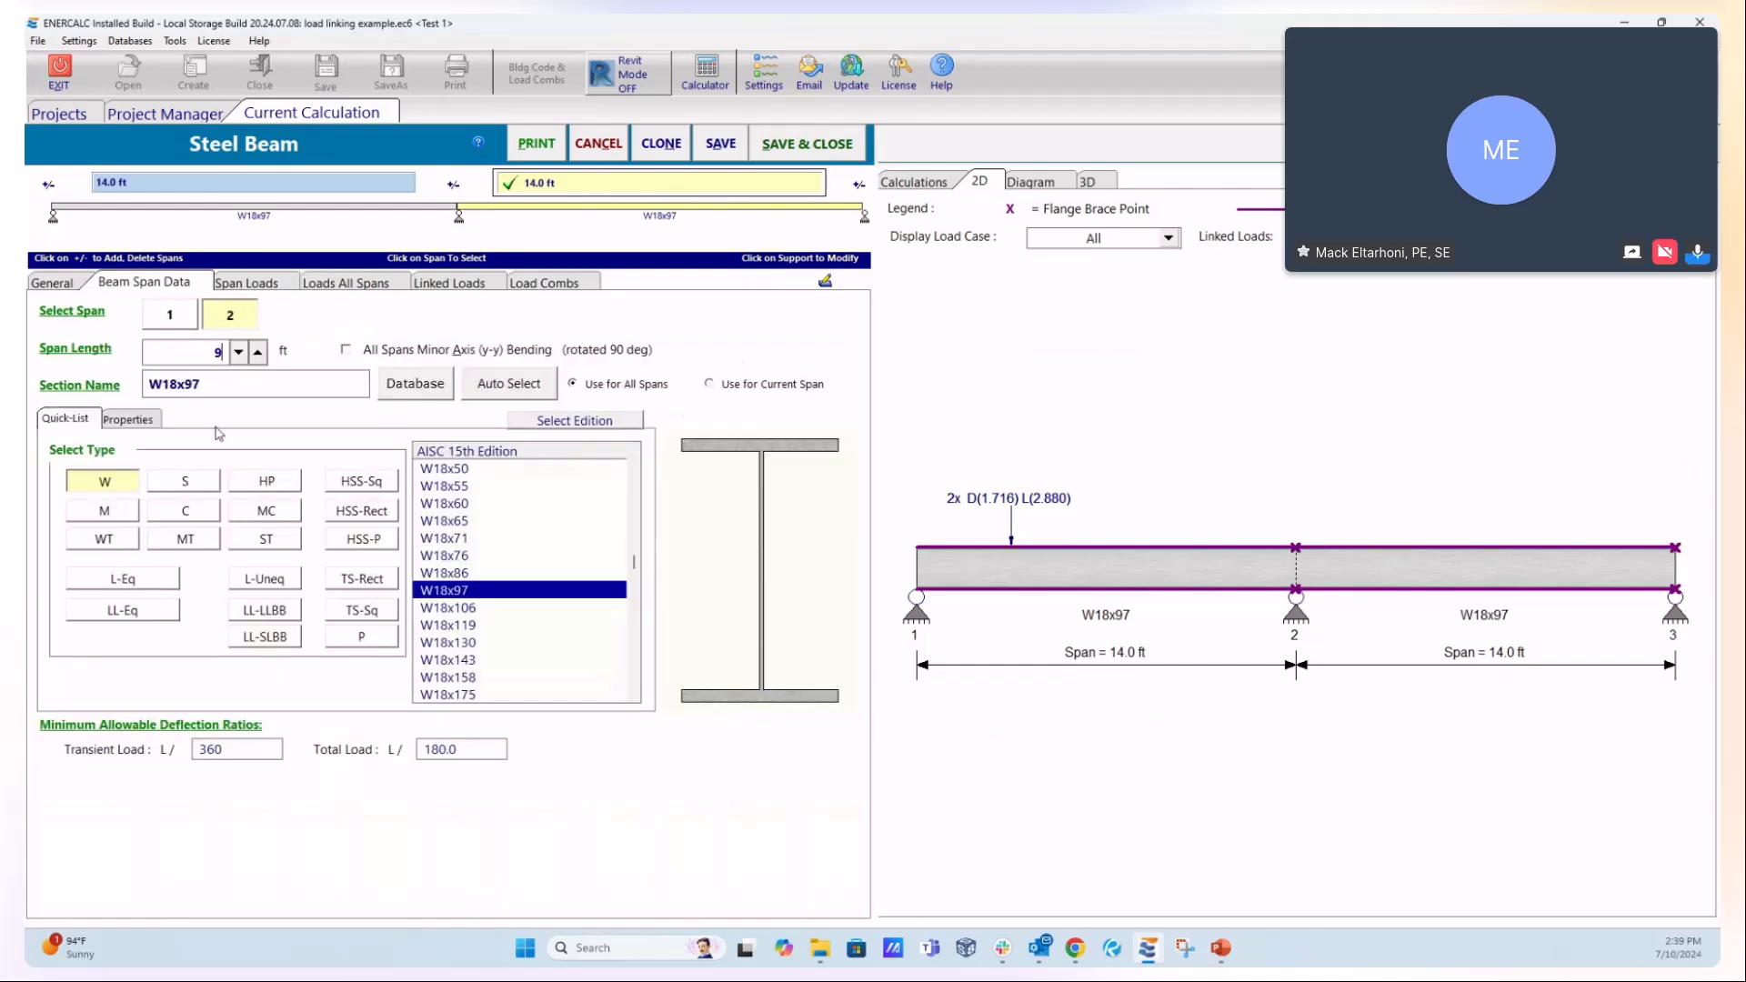
pyautogui.click(456, 285)
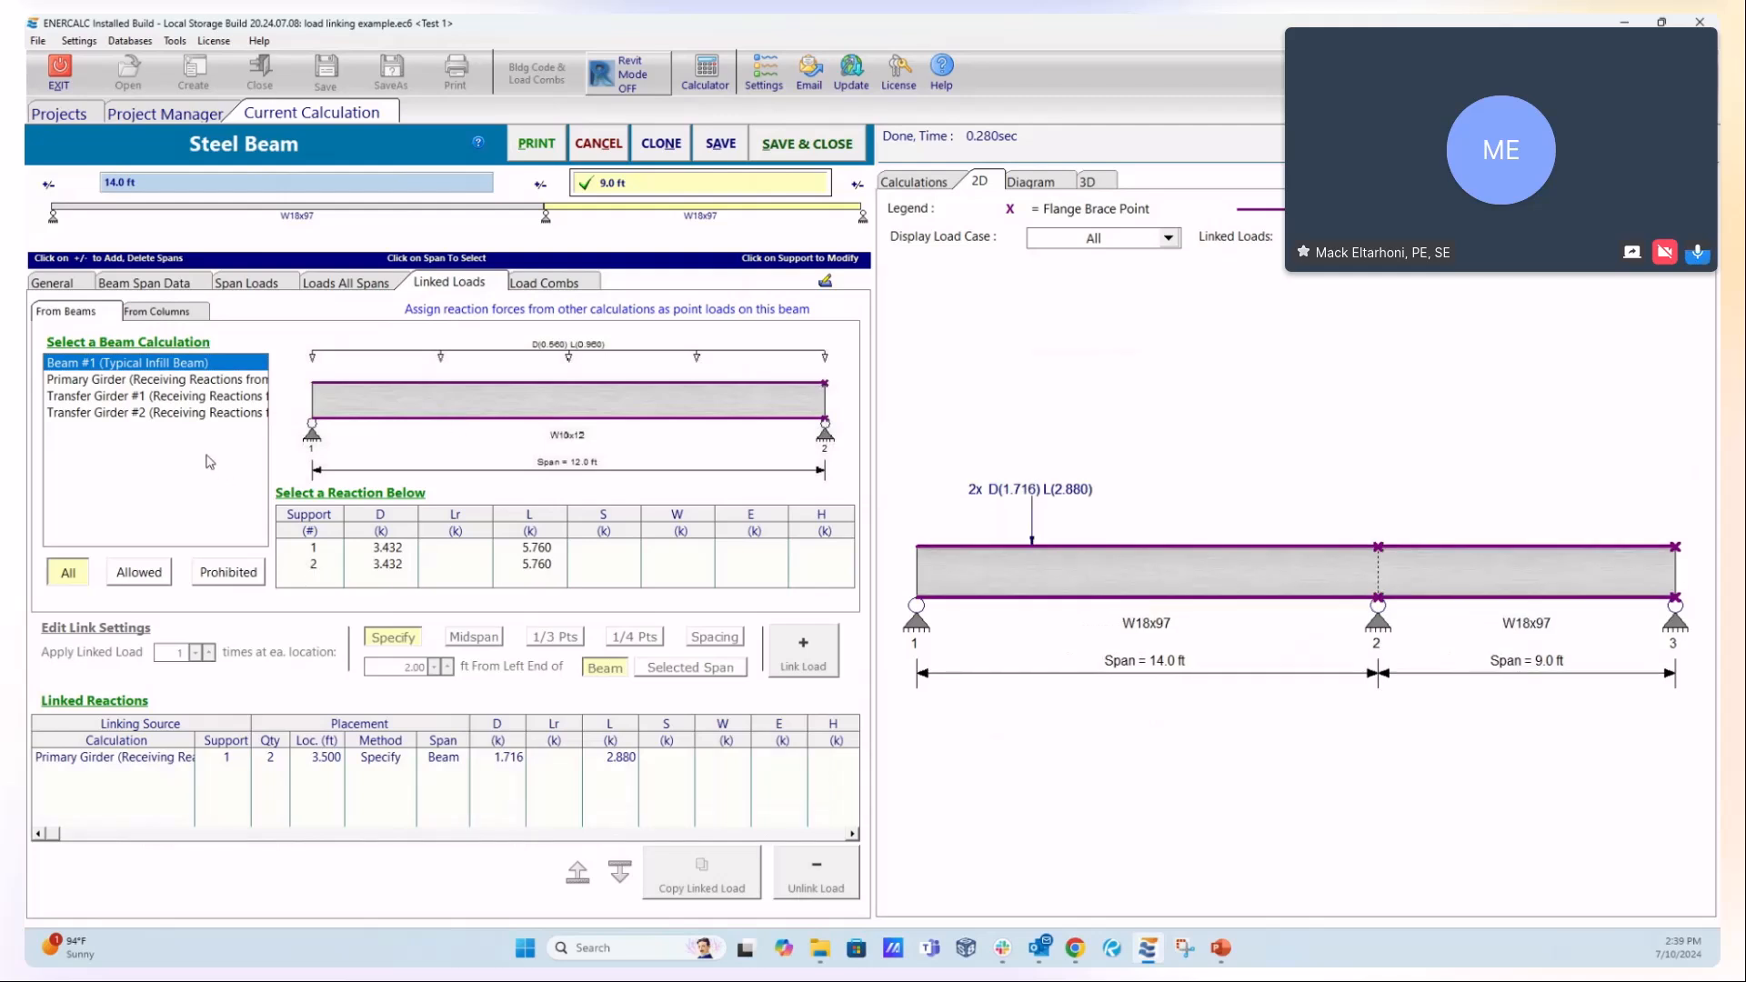
# - Link Transfer Girder #2's support 1 reaction as a point load at the midspan of all spans
pyautogui.click(160, 415)
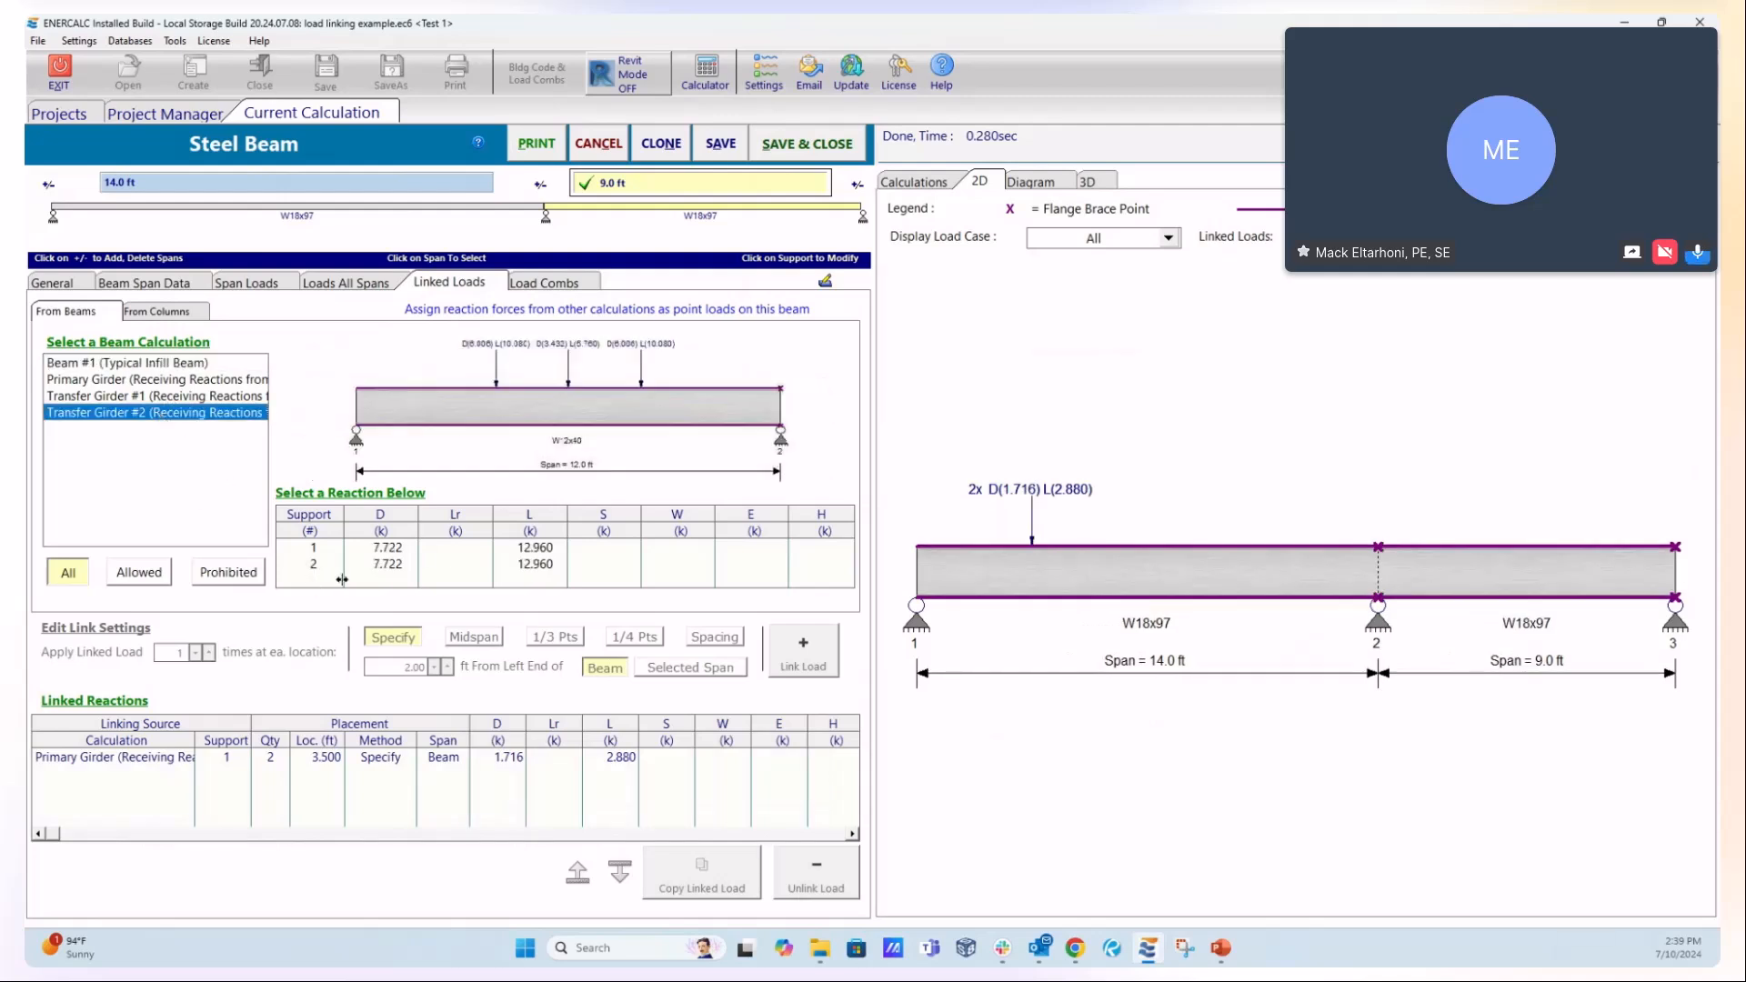
pyautogui.click(381, 549)
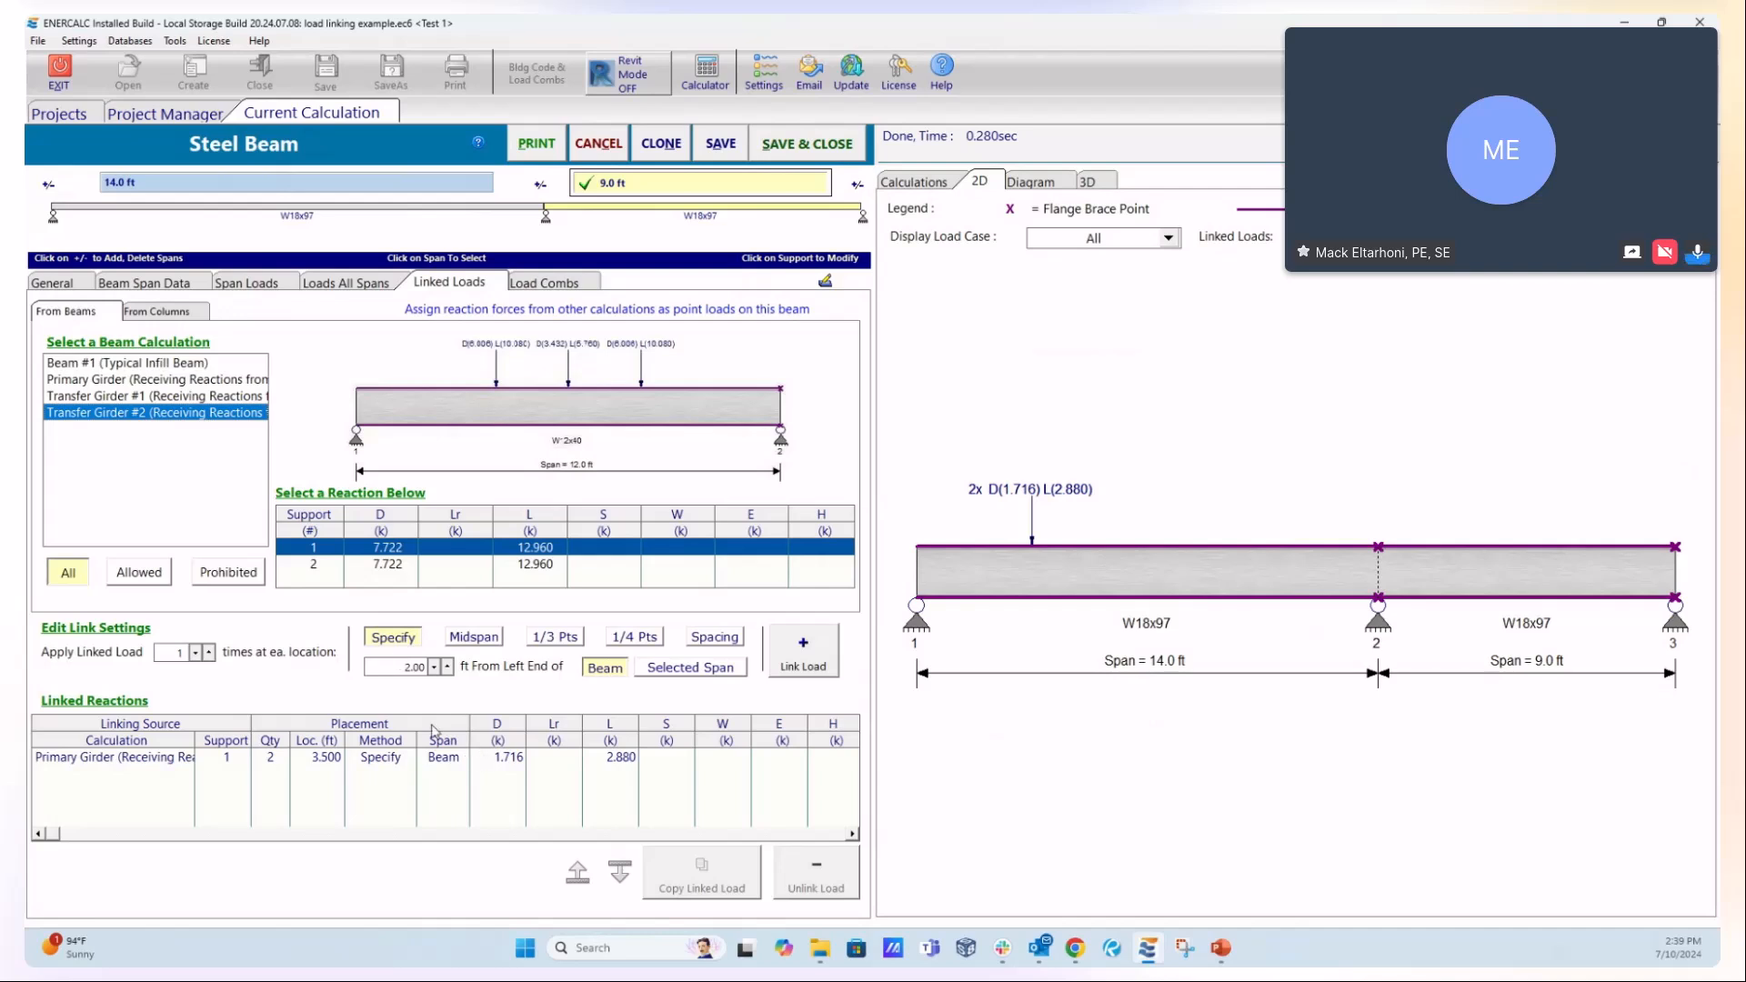
pyautogui.click(477, 638)
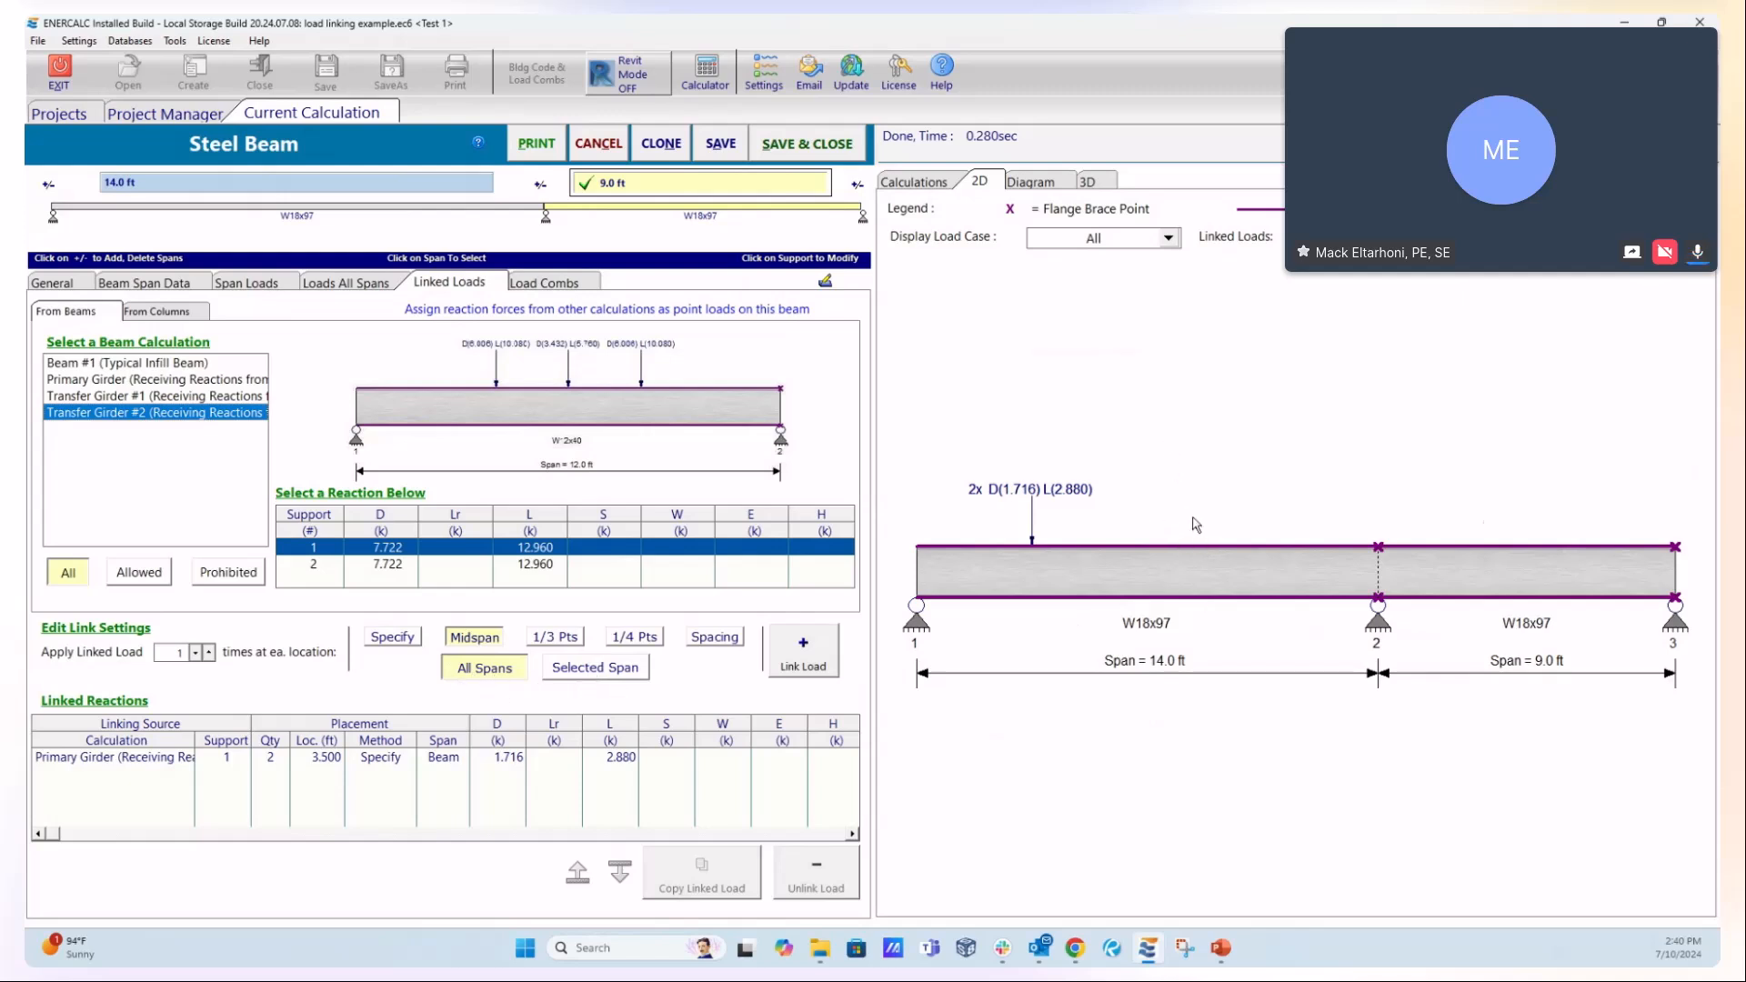
pyautogui.click(802, 655)
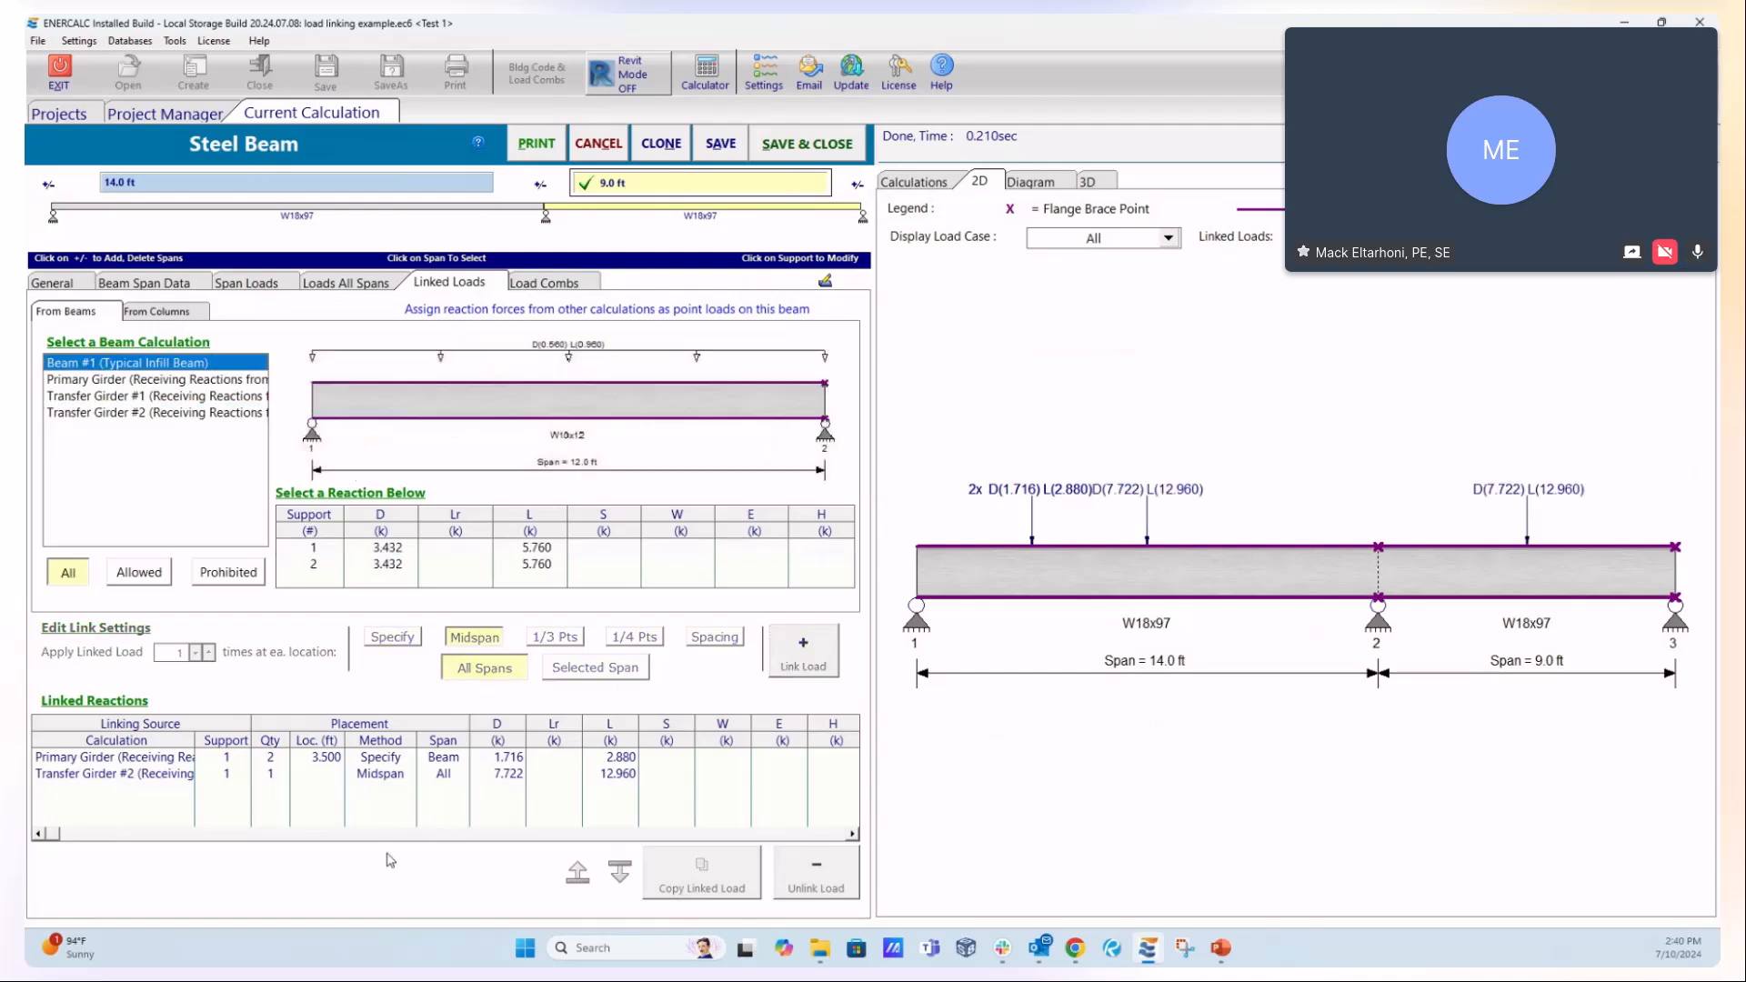
# - Restrict the Transfer Girder #2 midspan linked load to the selected 9 ft span only
pyautogui.click(380, 774)
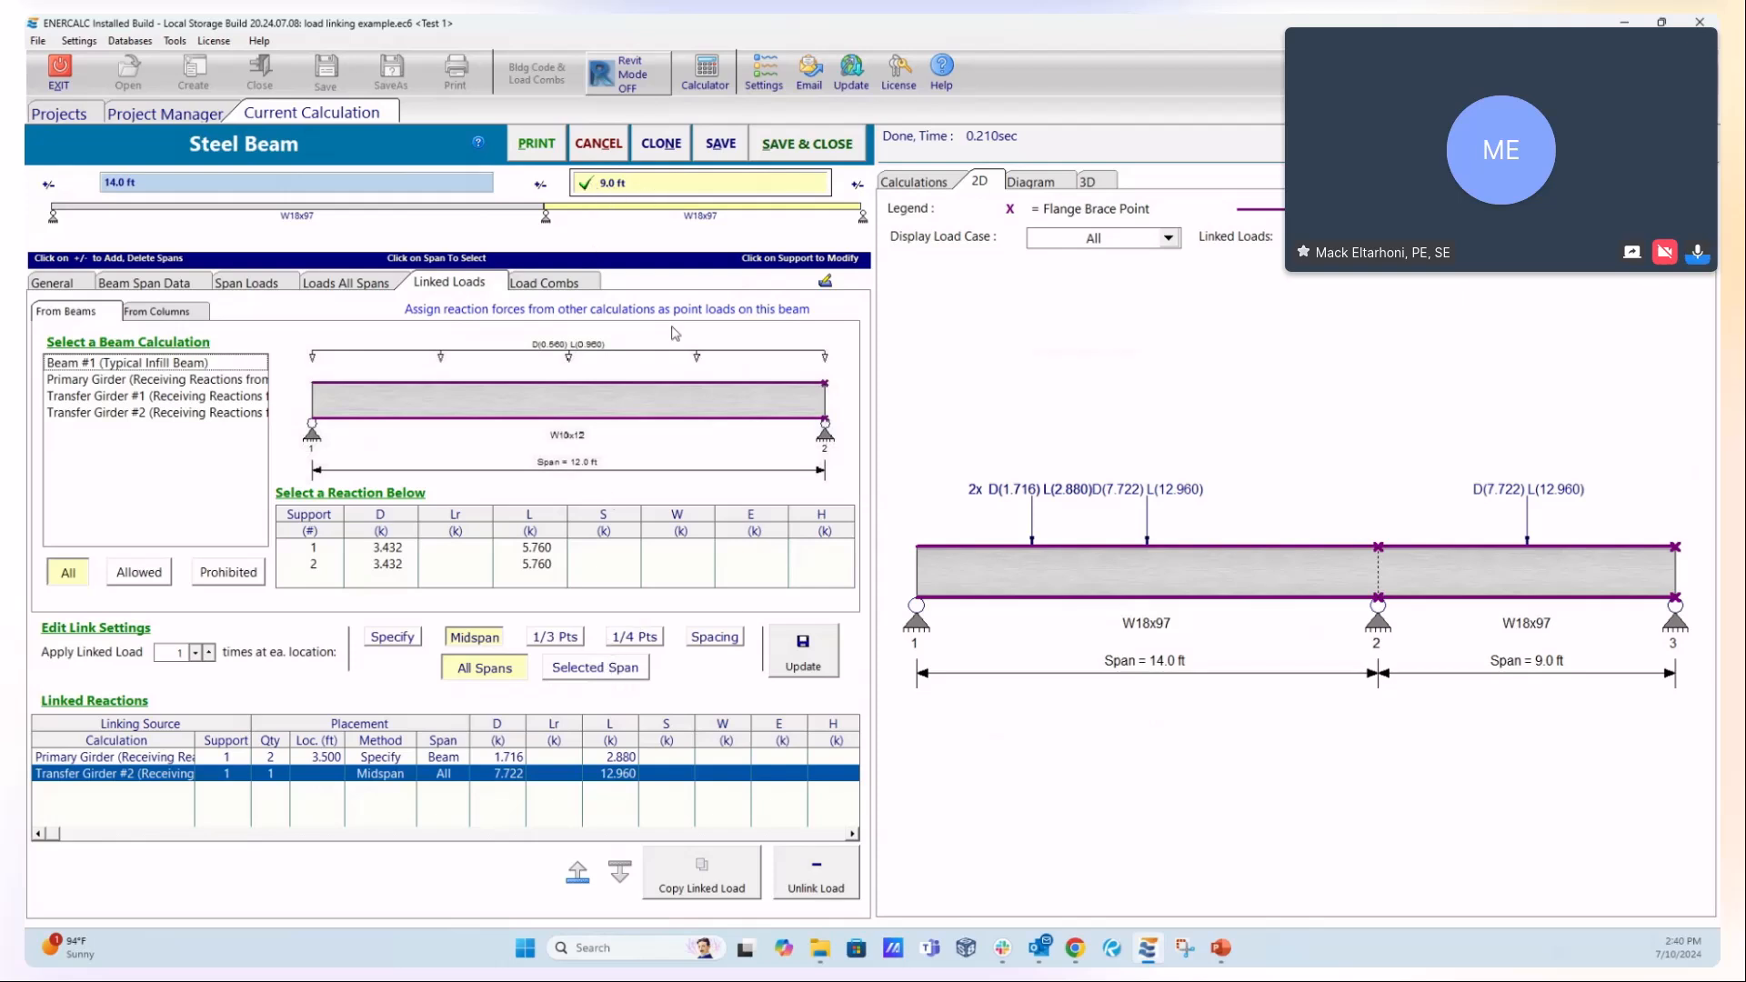
pyautogui.click(635, 673)
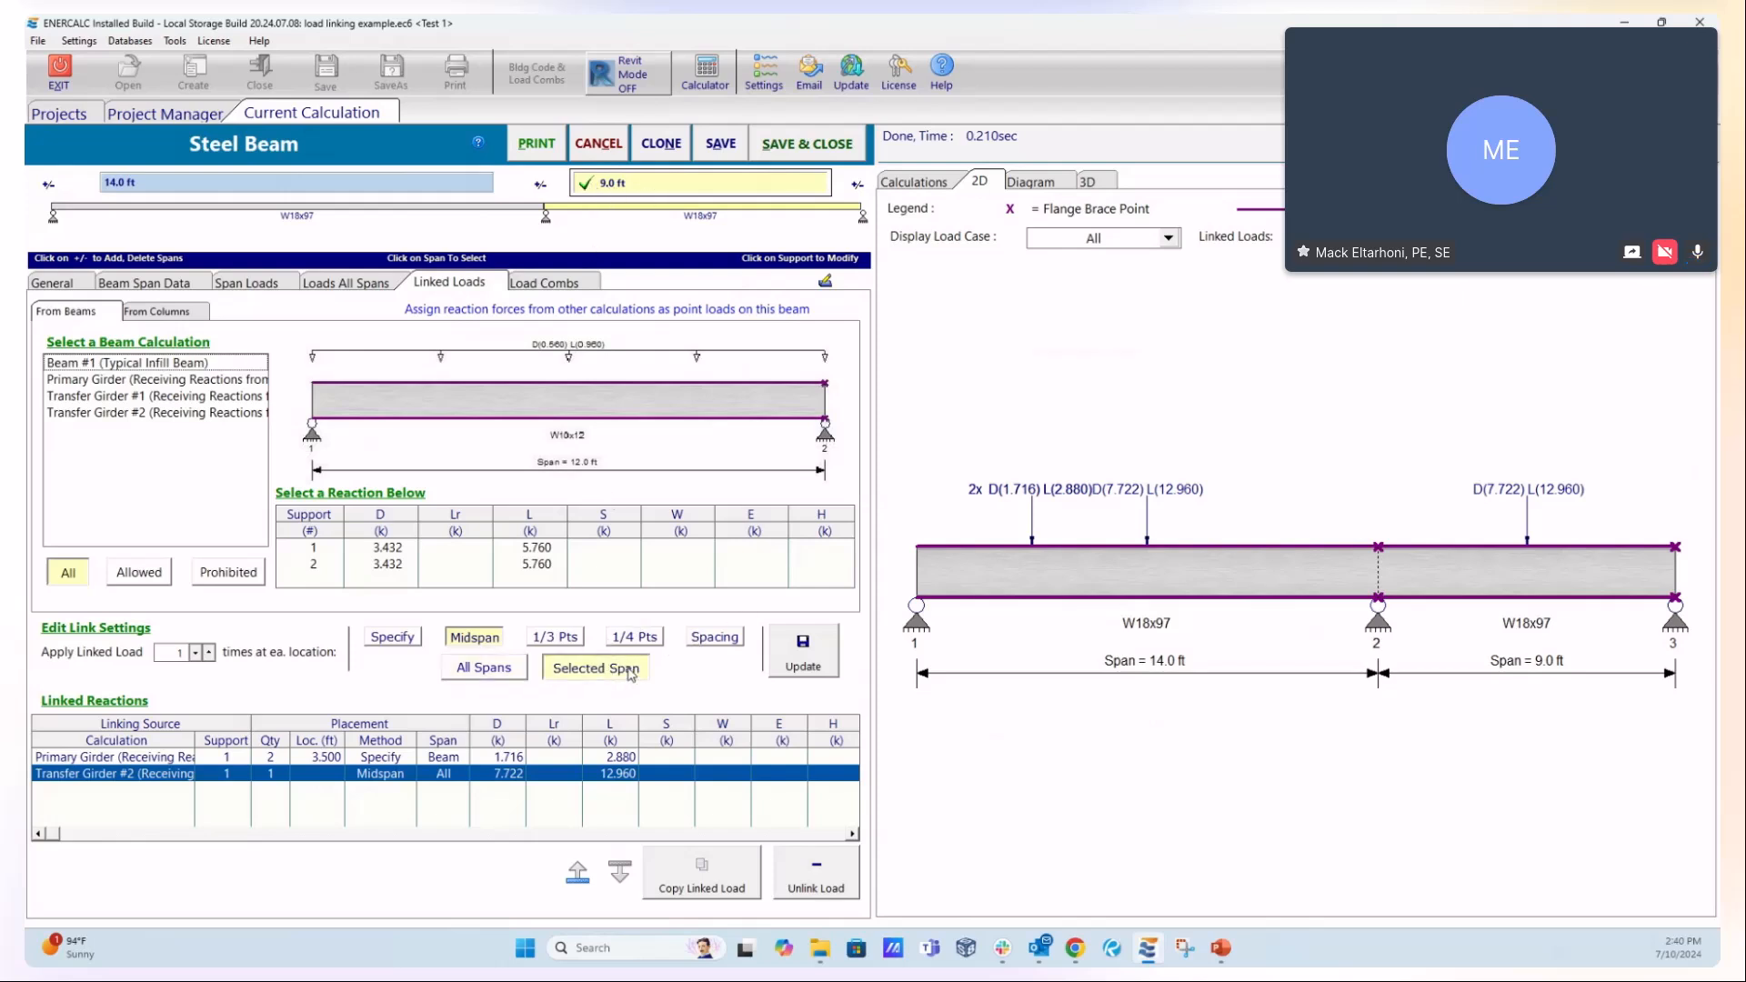
pyautogui.click(810, 665)
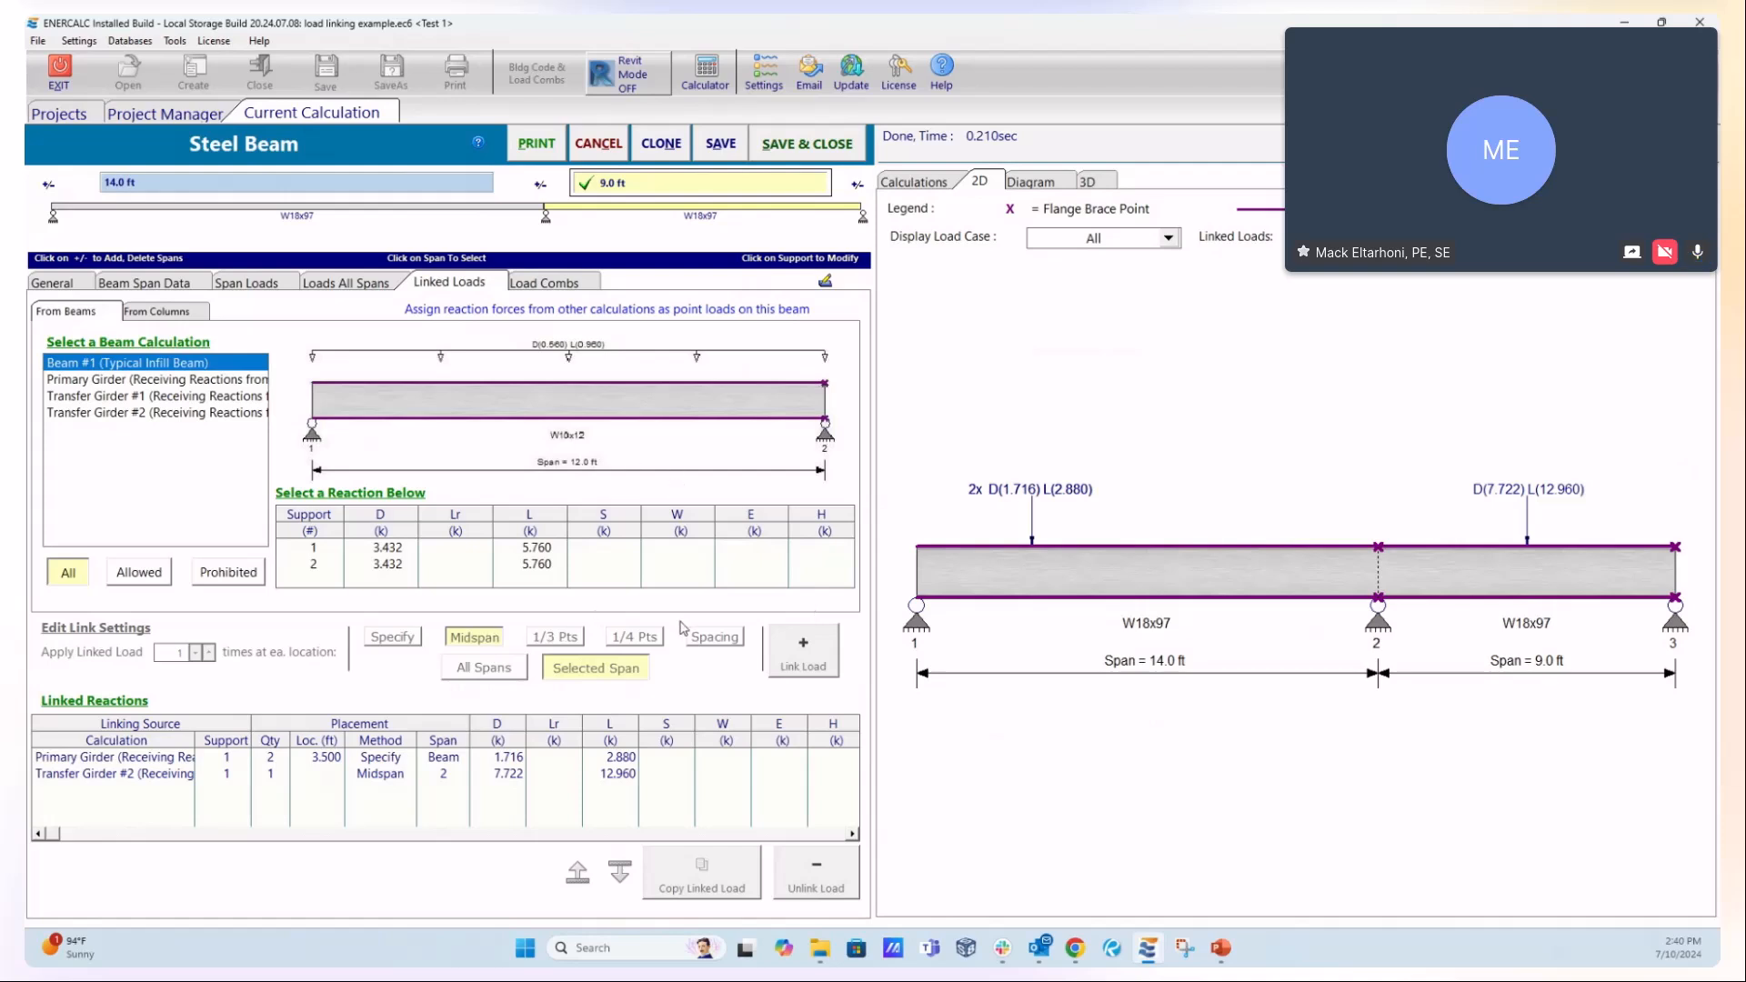
# - Add a third span at the beam's right end, copying the left adjacent span's length, section properties and loads
pyautogui.click(858, 185)
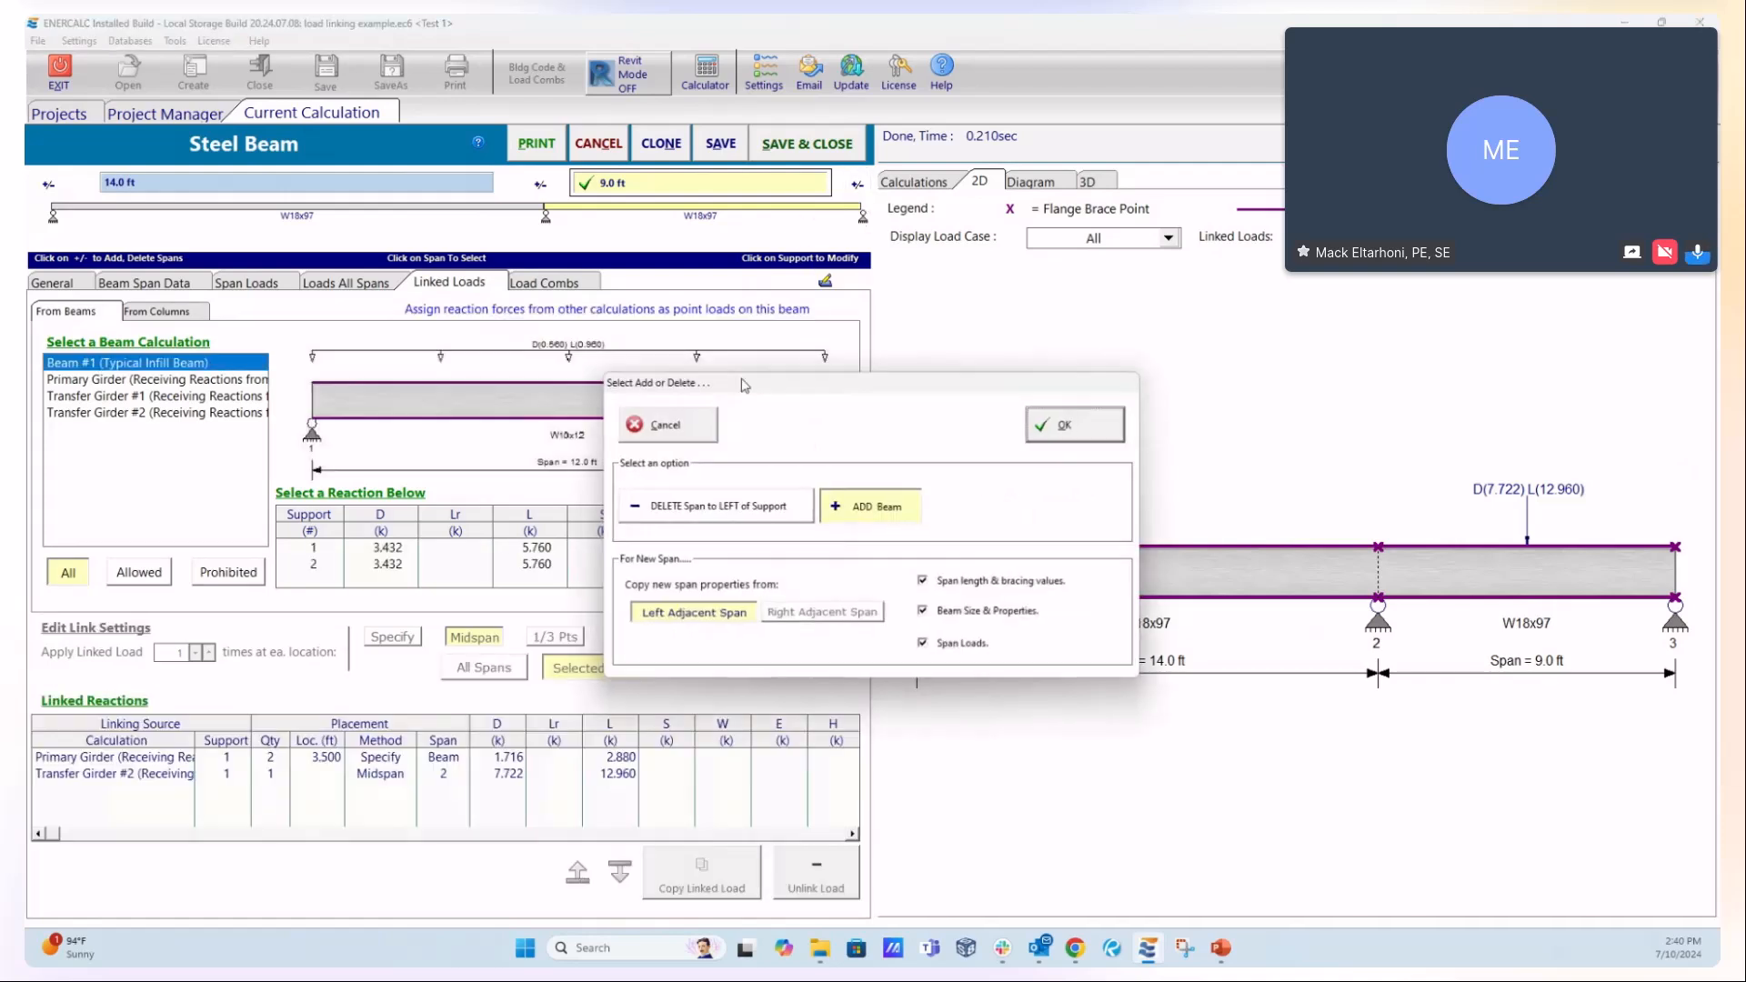
pyautogui.click(1091, 438)
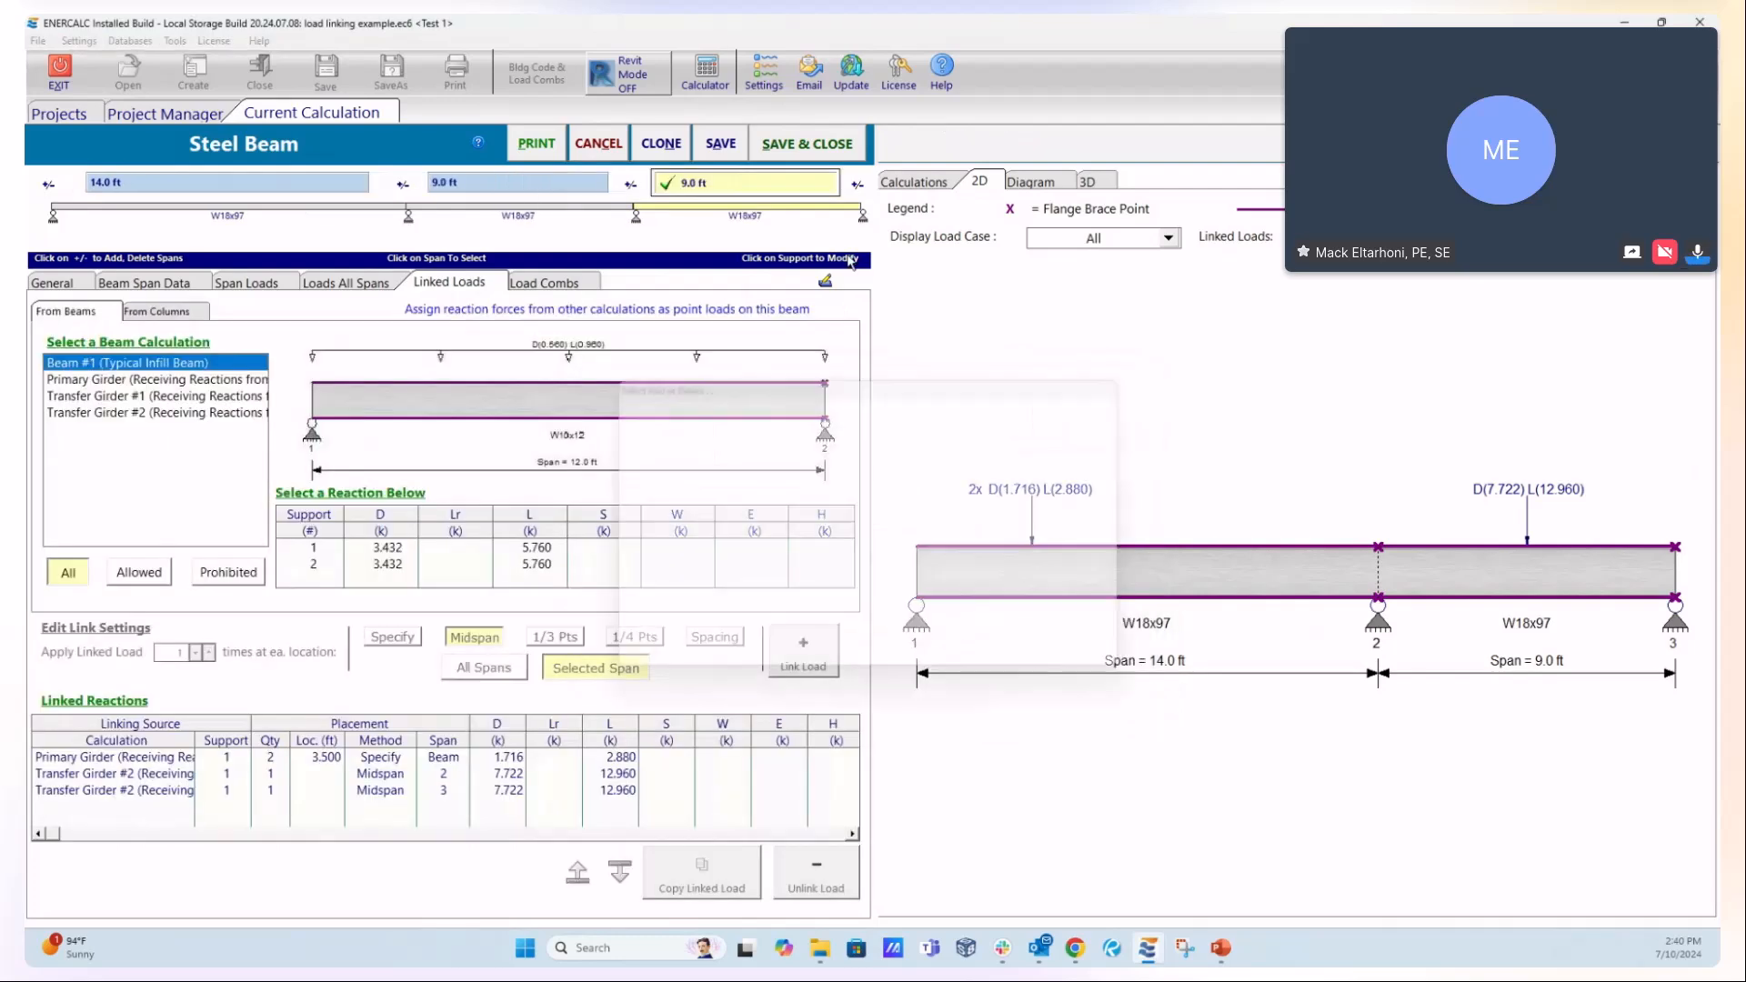
pyautogui.click(630, 185)
pyautogui.click(664, 423)
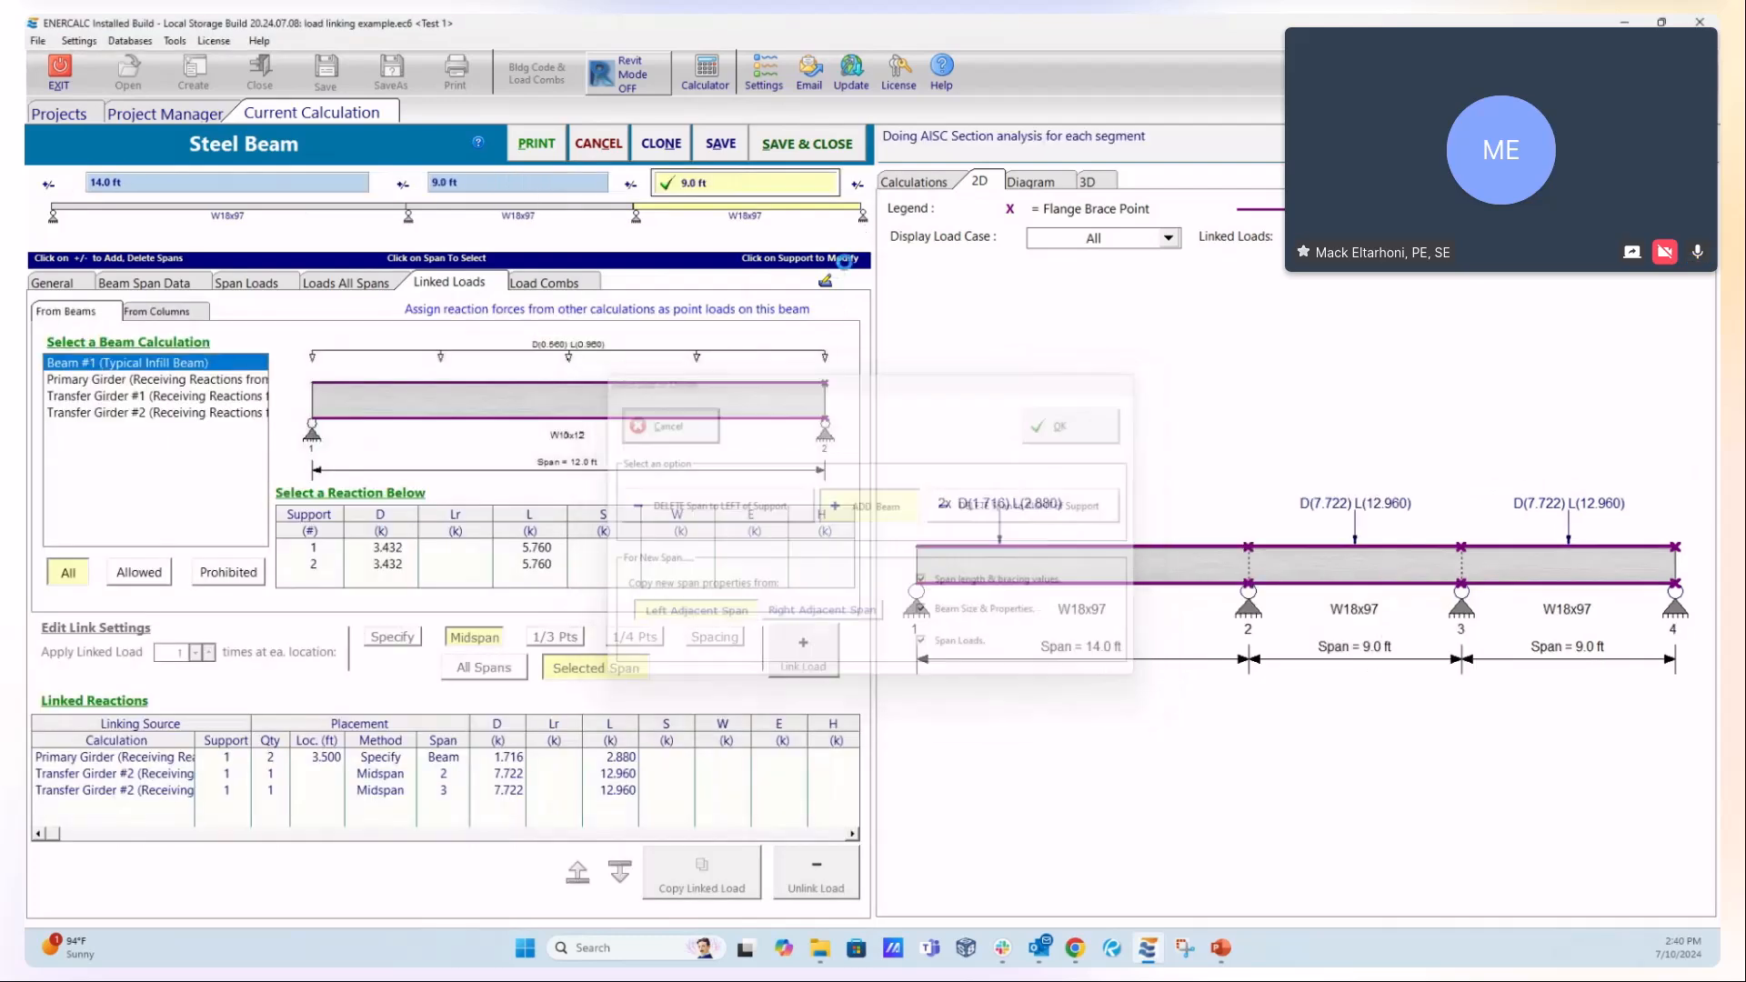
# - Make the third span a cantilever with a free right end and set its length to 4.5 ft
pyautogui.click(863, 218)
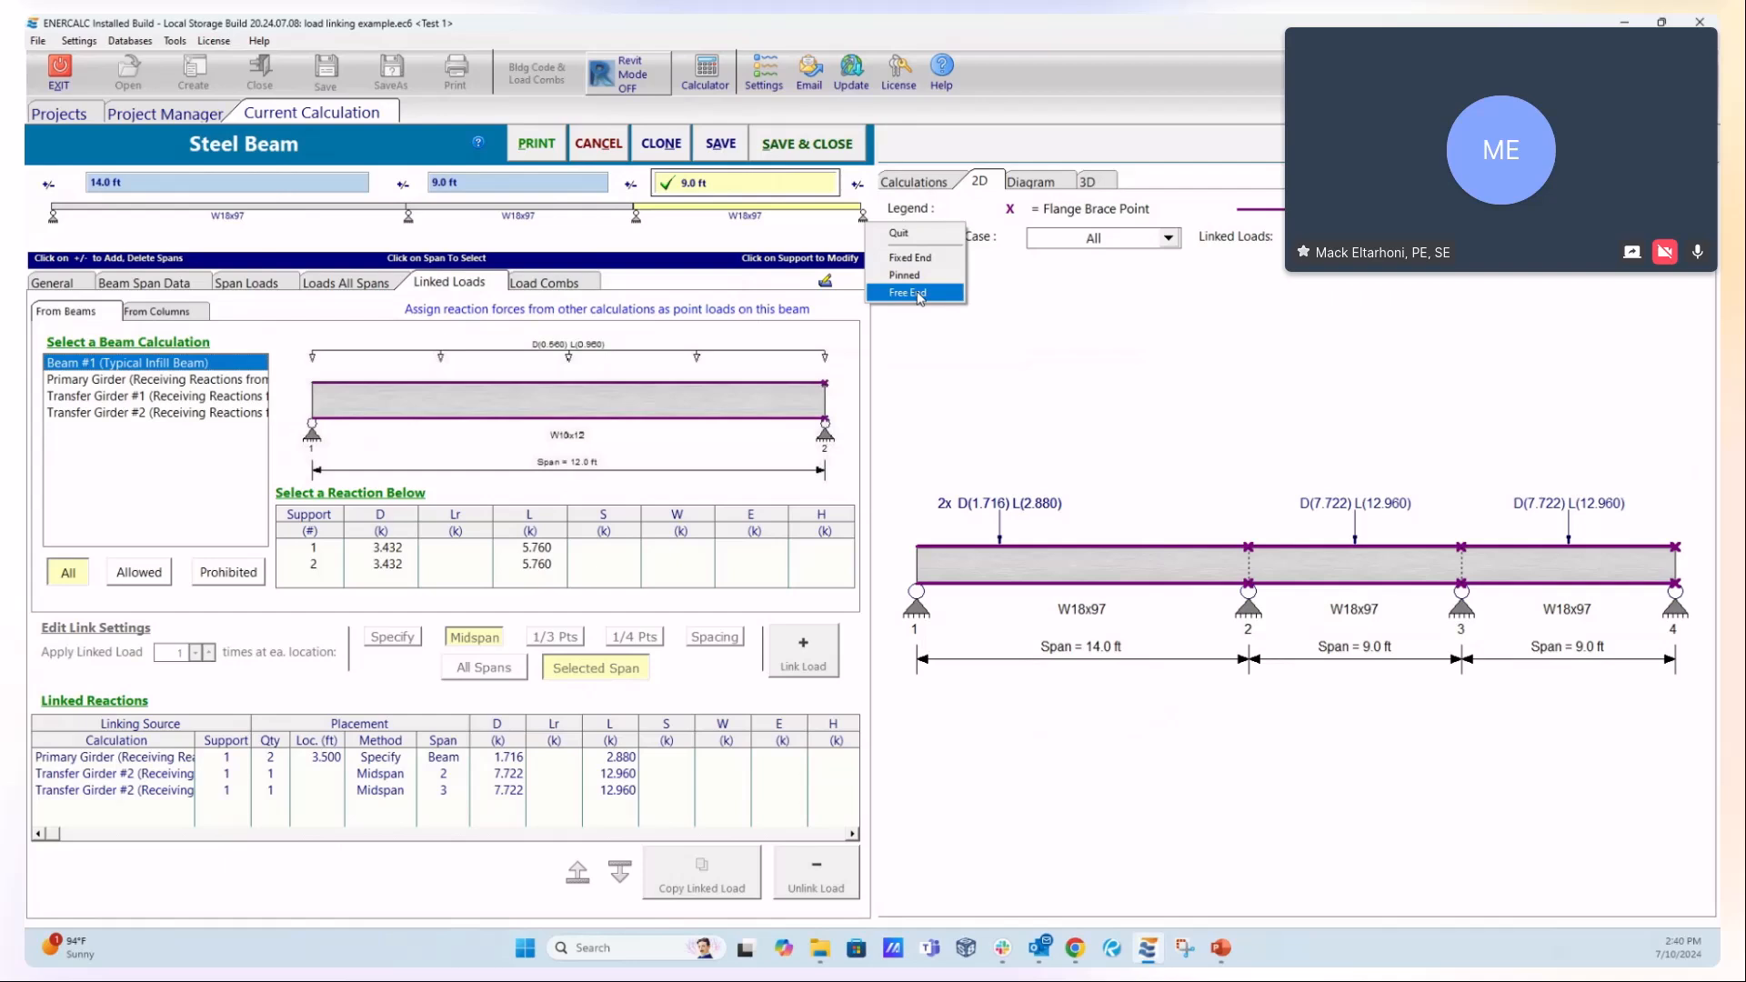
pyautogui.click(918, 294)
pyautogui.click(145, 283)
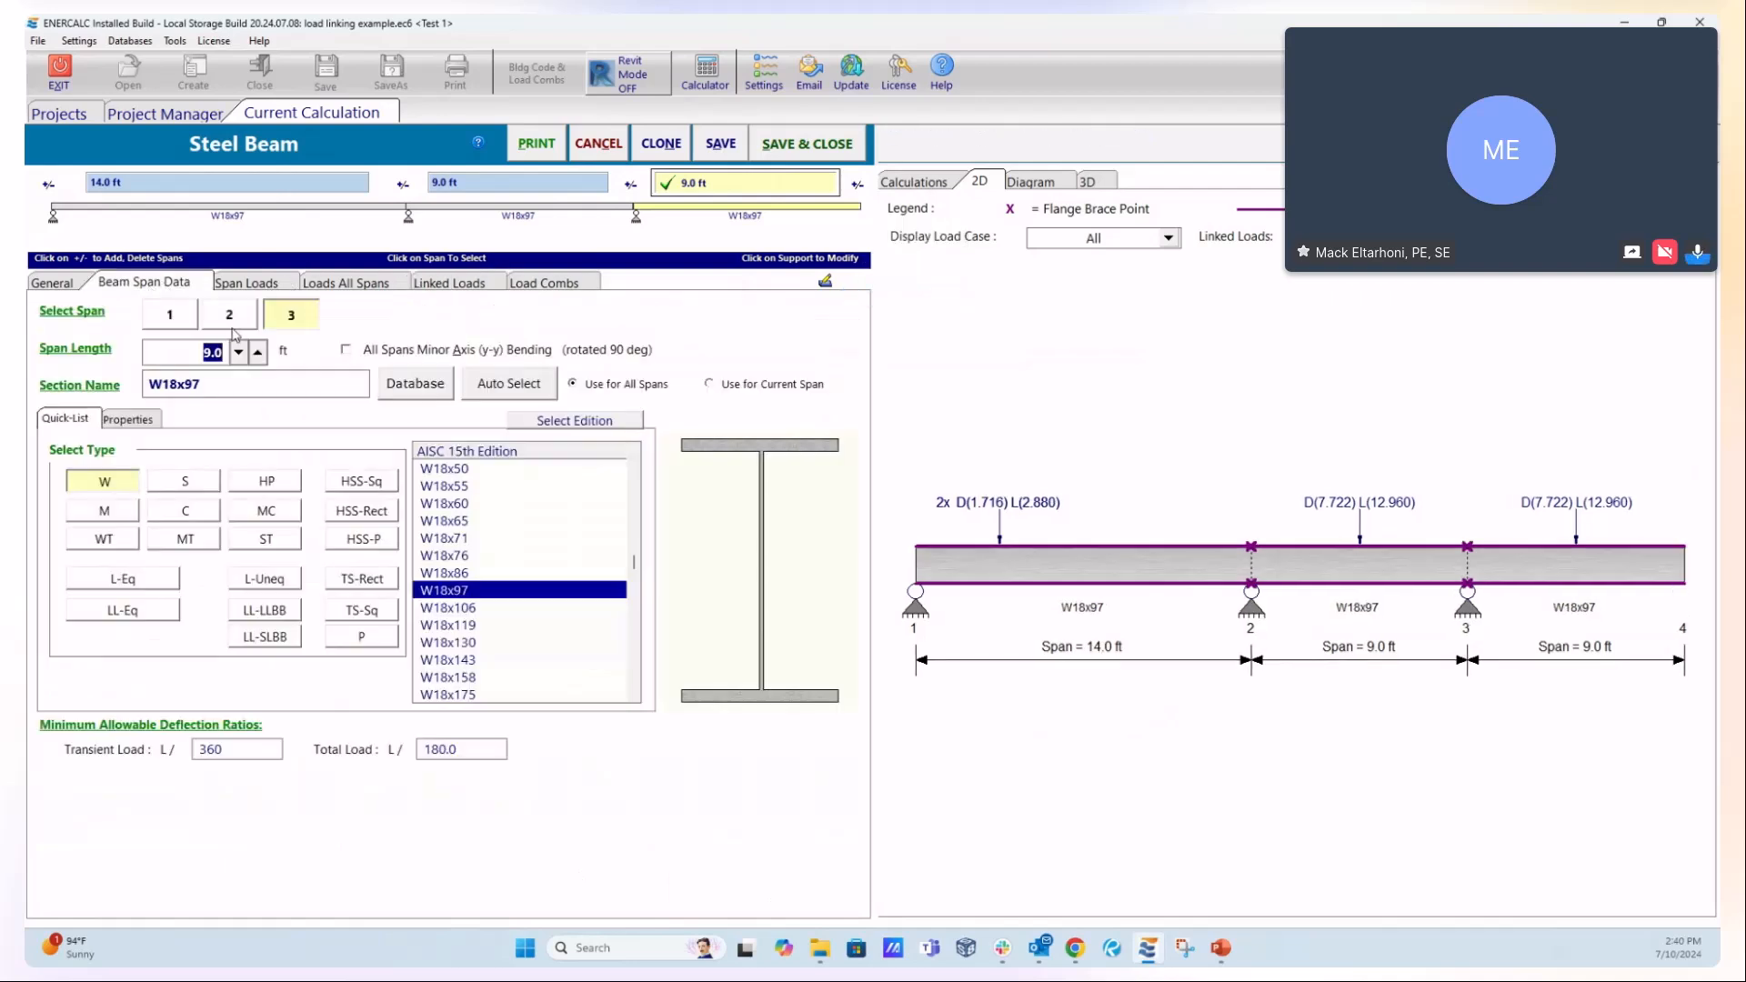
pyautogui.write('4.5')
pyautogui.press('Return')
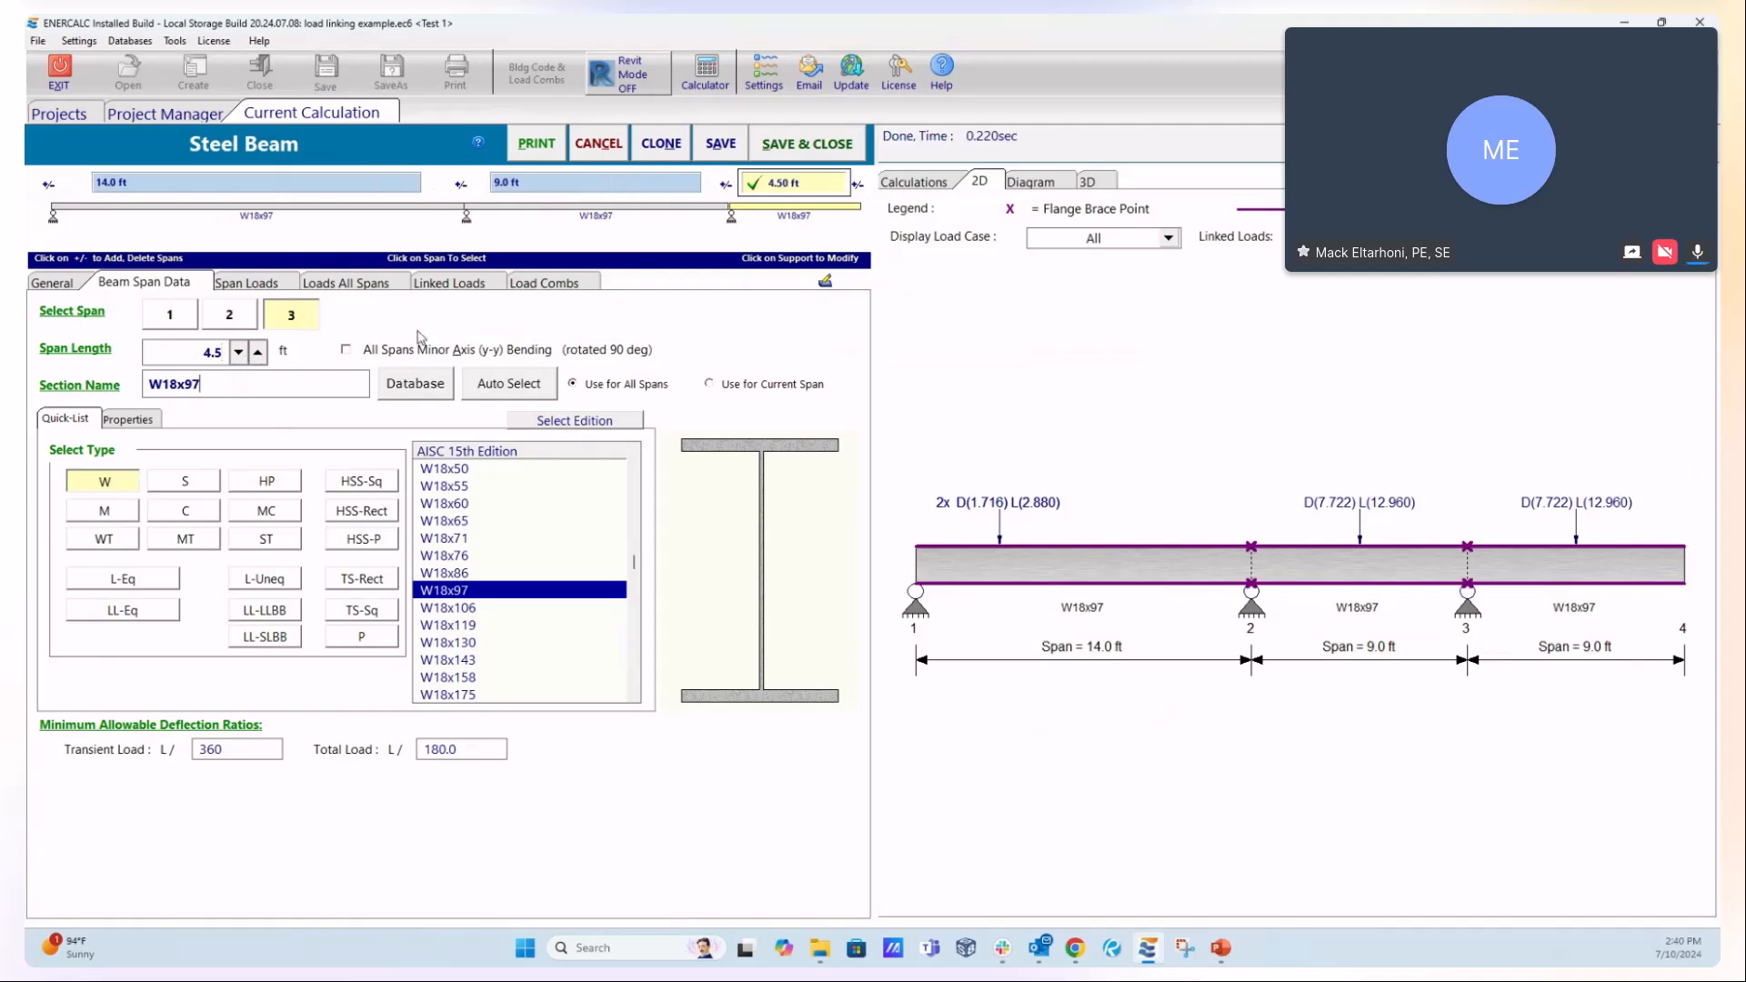
# - Link the Primary Girder's support 1 reaction once at 15 ft from the left end of the beam
pyautogui.click(450, 287)
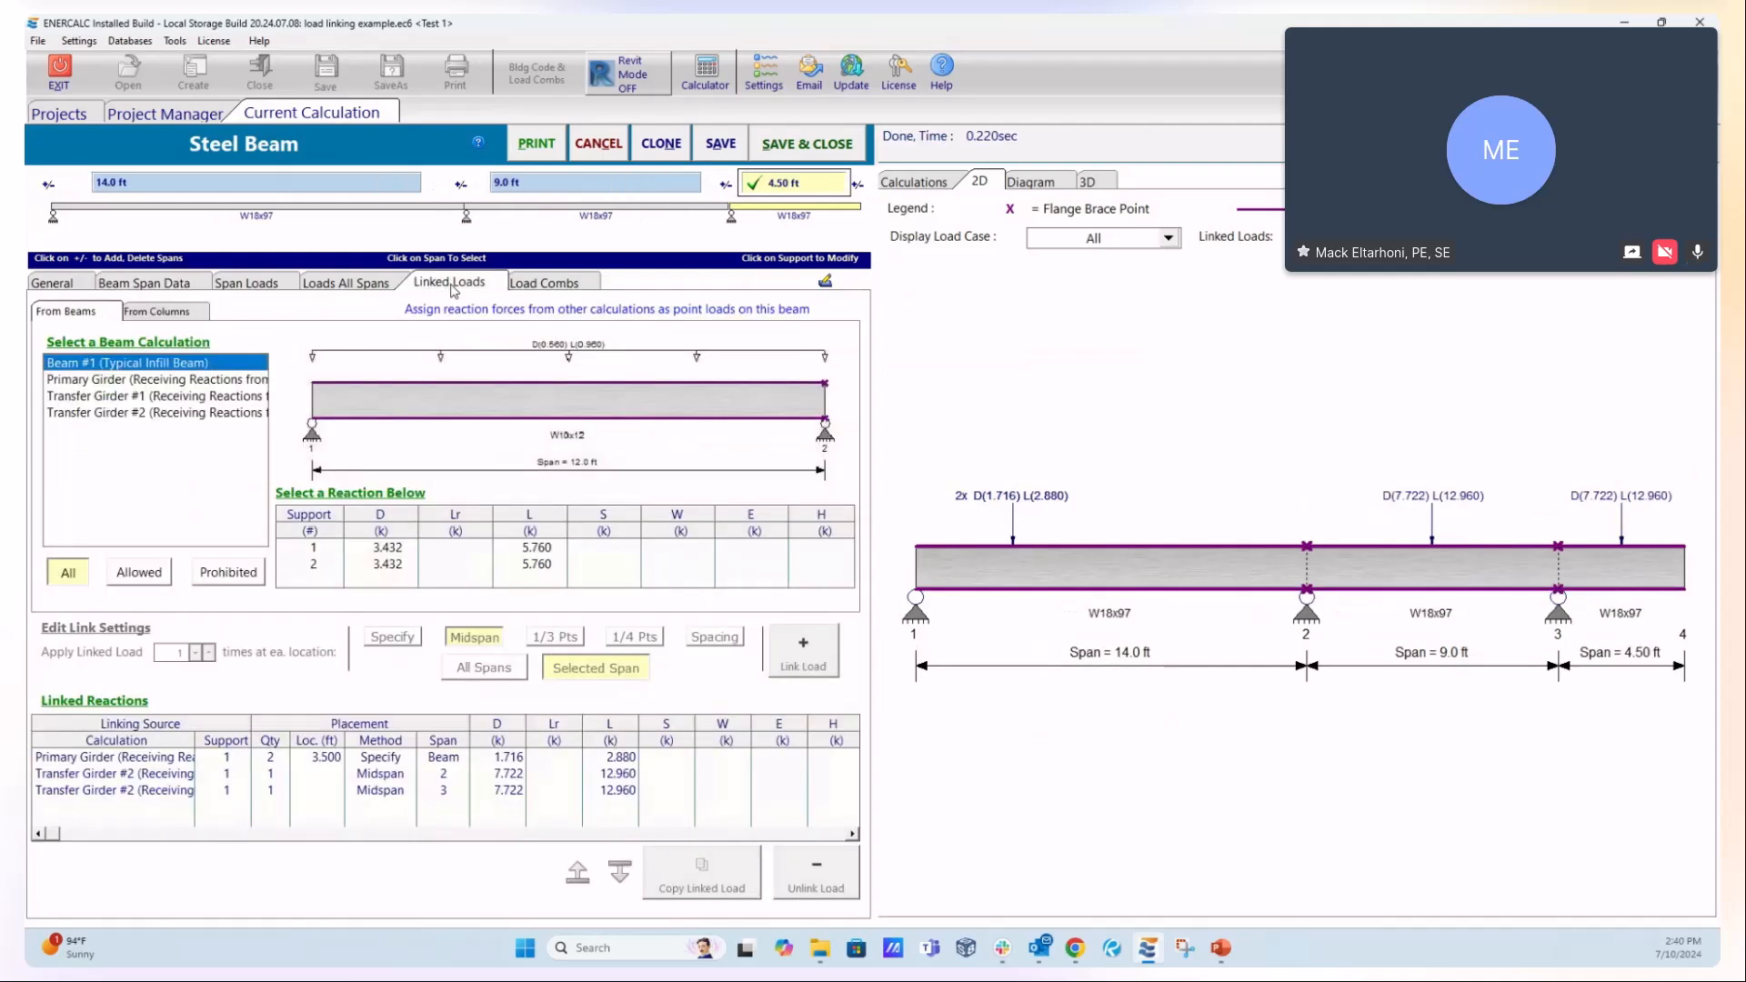
pyautogui.click(186, 381)
pyautogui.click(372, 550)
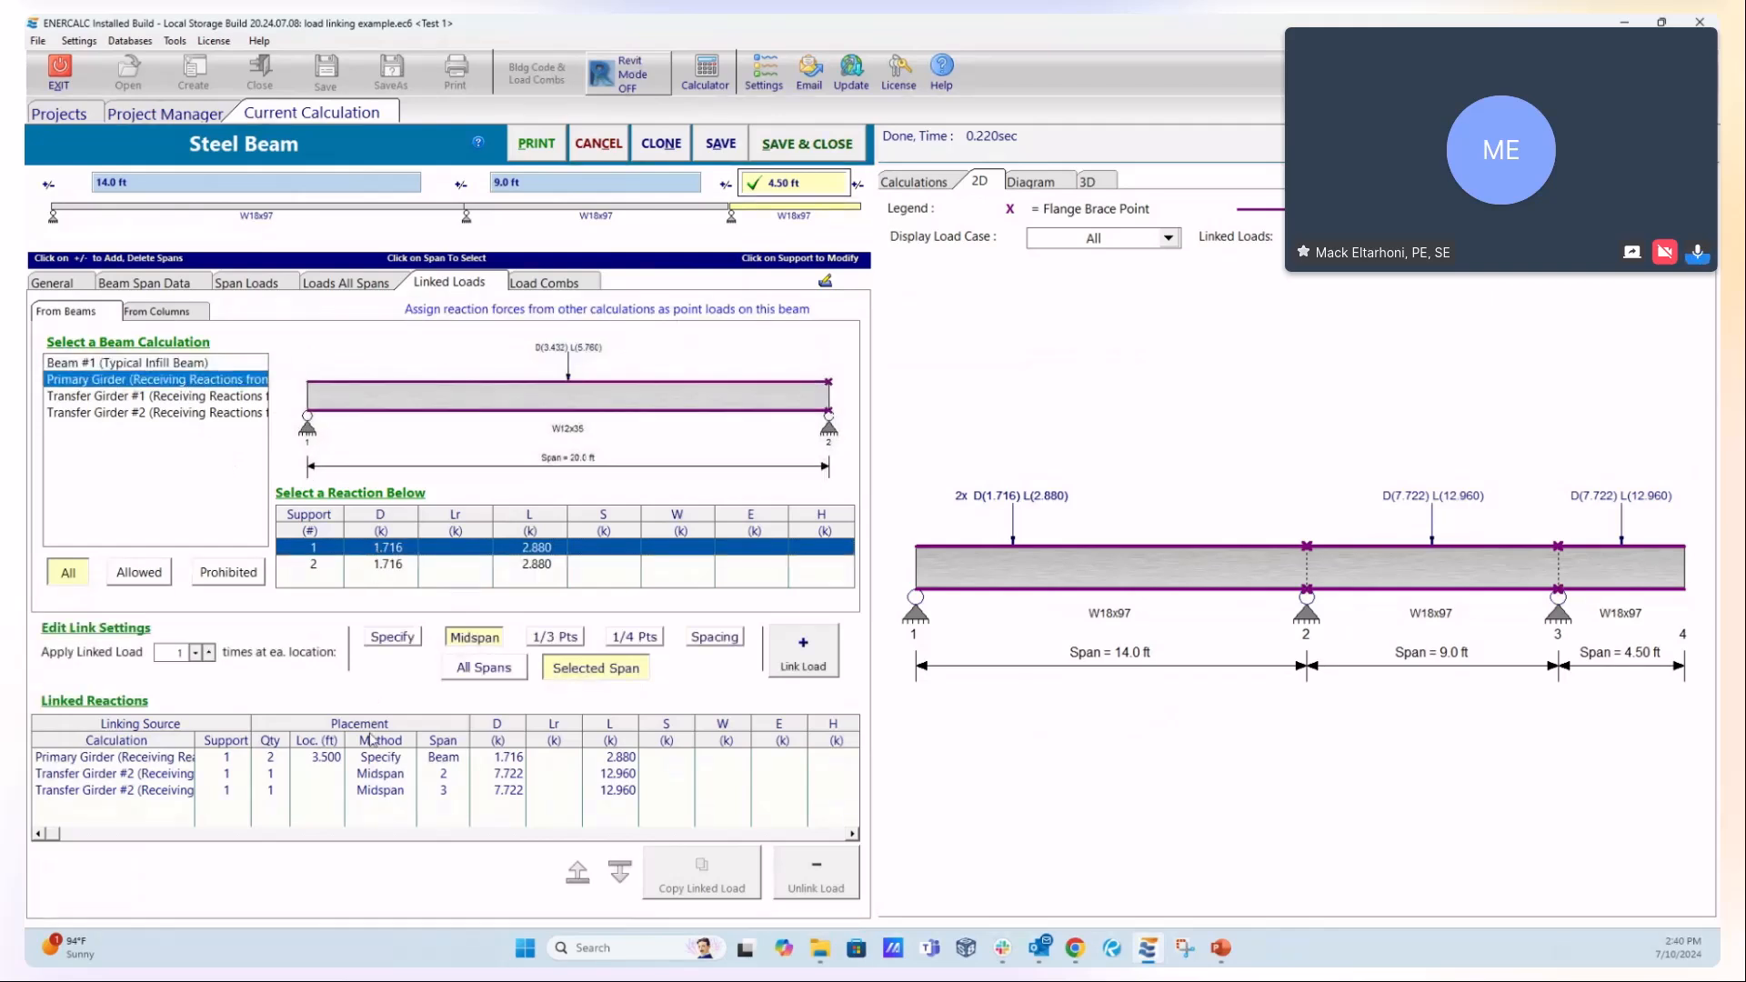
pyautogui.click(395, 640)
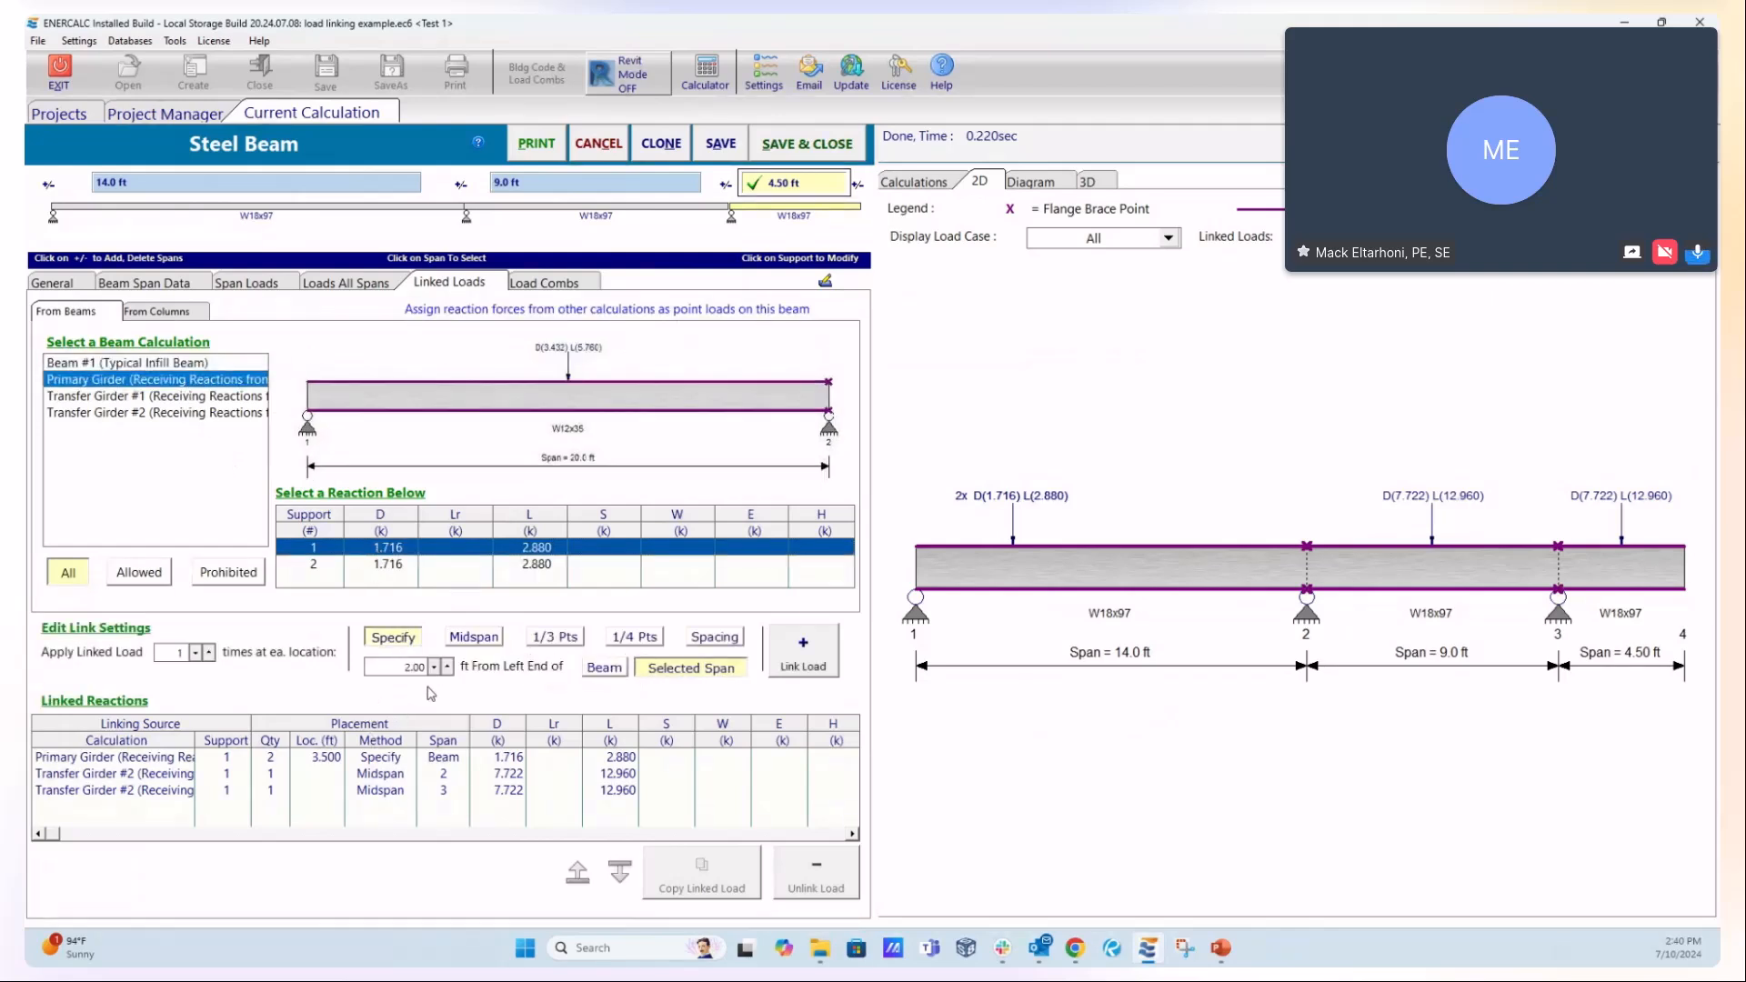
pyautogui.click(603, 670)
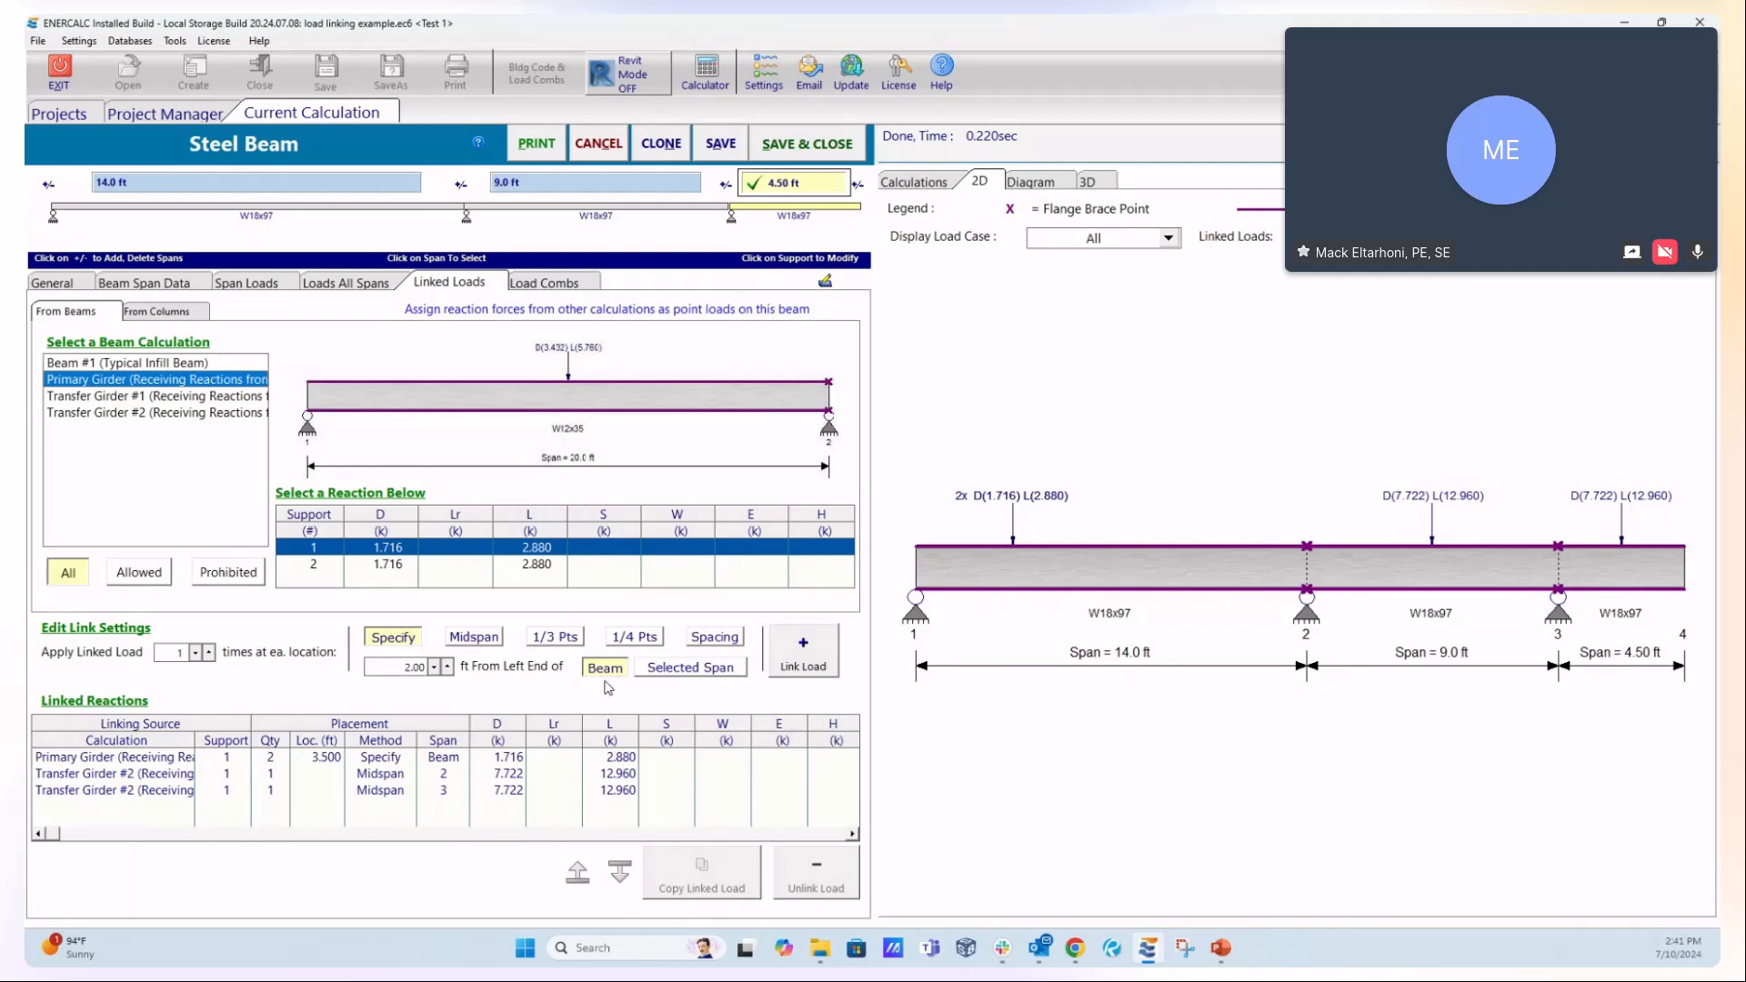
pyautogui.doubleClick(392, 671)
pyautogui.write('15')
pyautogui.click(808, 662)
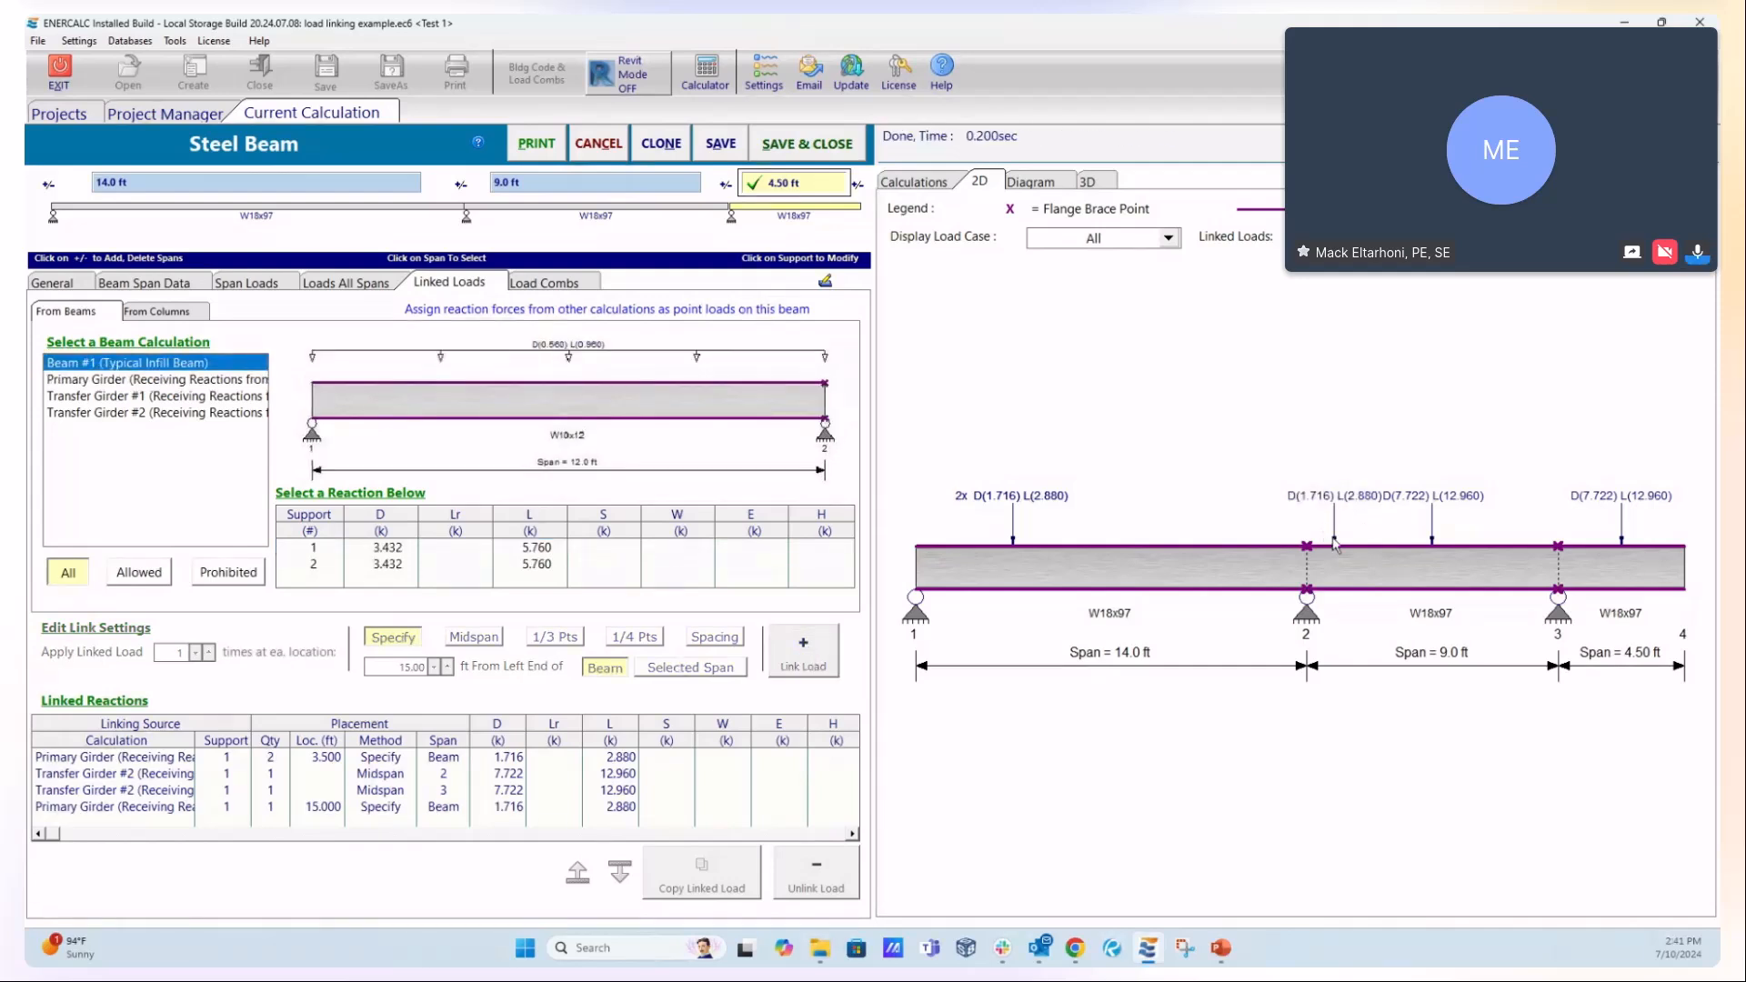
# - Unlink the Primary Girder reaction located at 15 ft on the beam
pyautogui.click(507, 806)
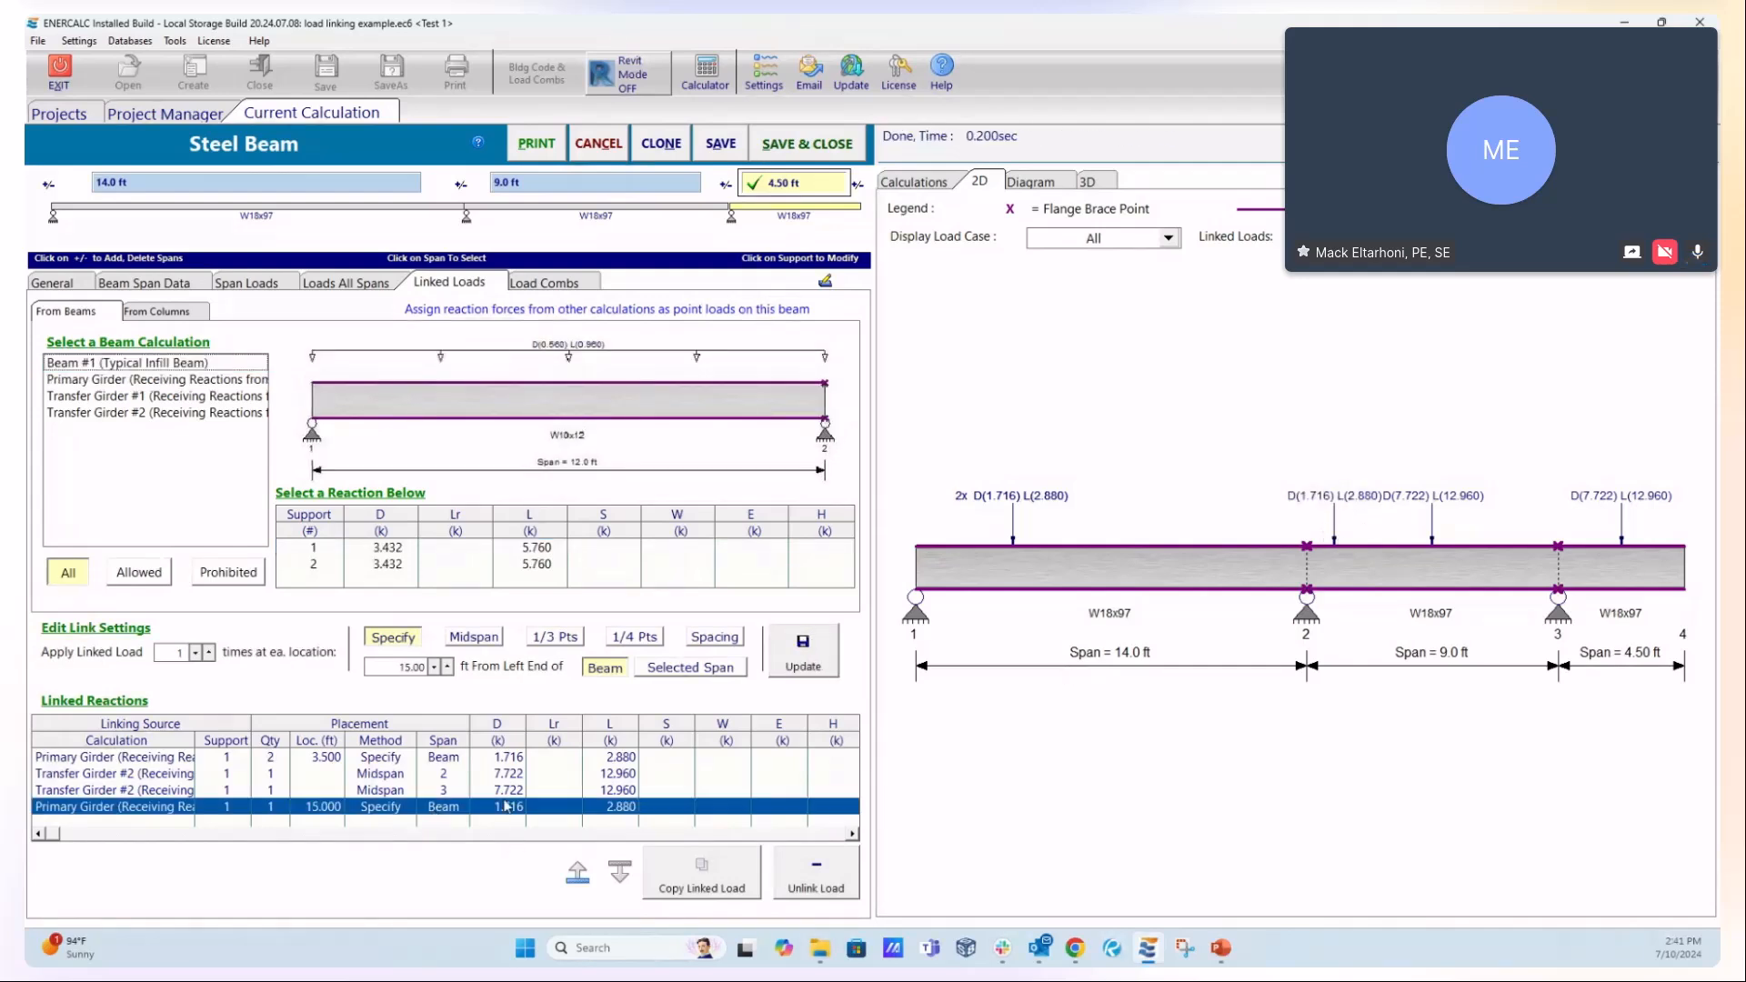
pyautogui.click(832, 884)
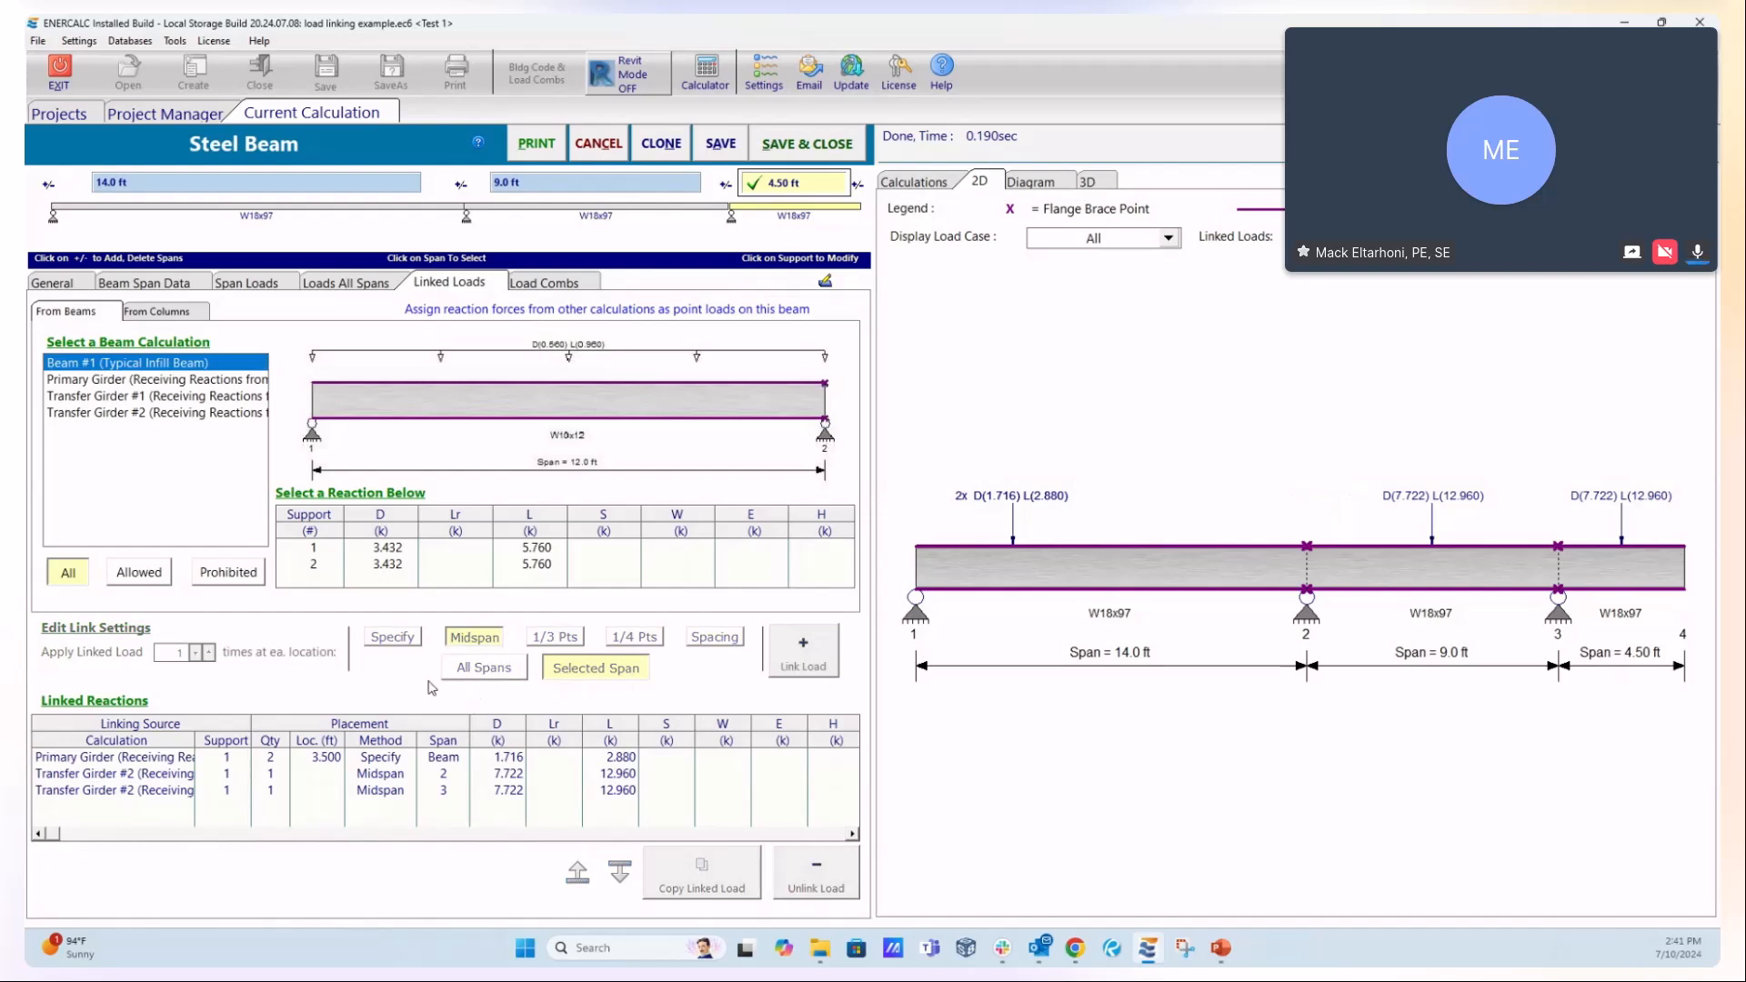
pyautogui.click(390, 548)
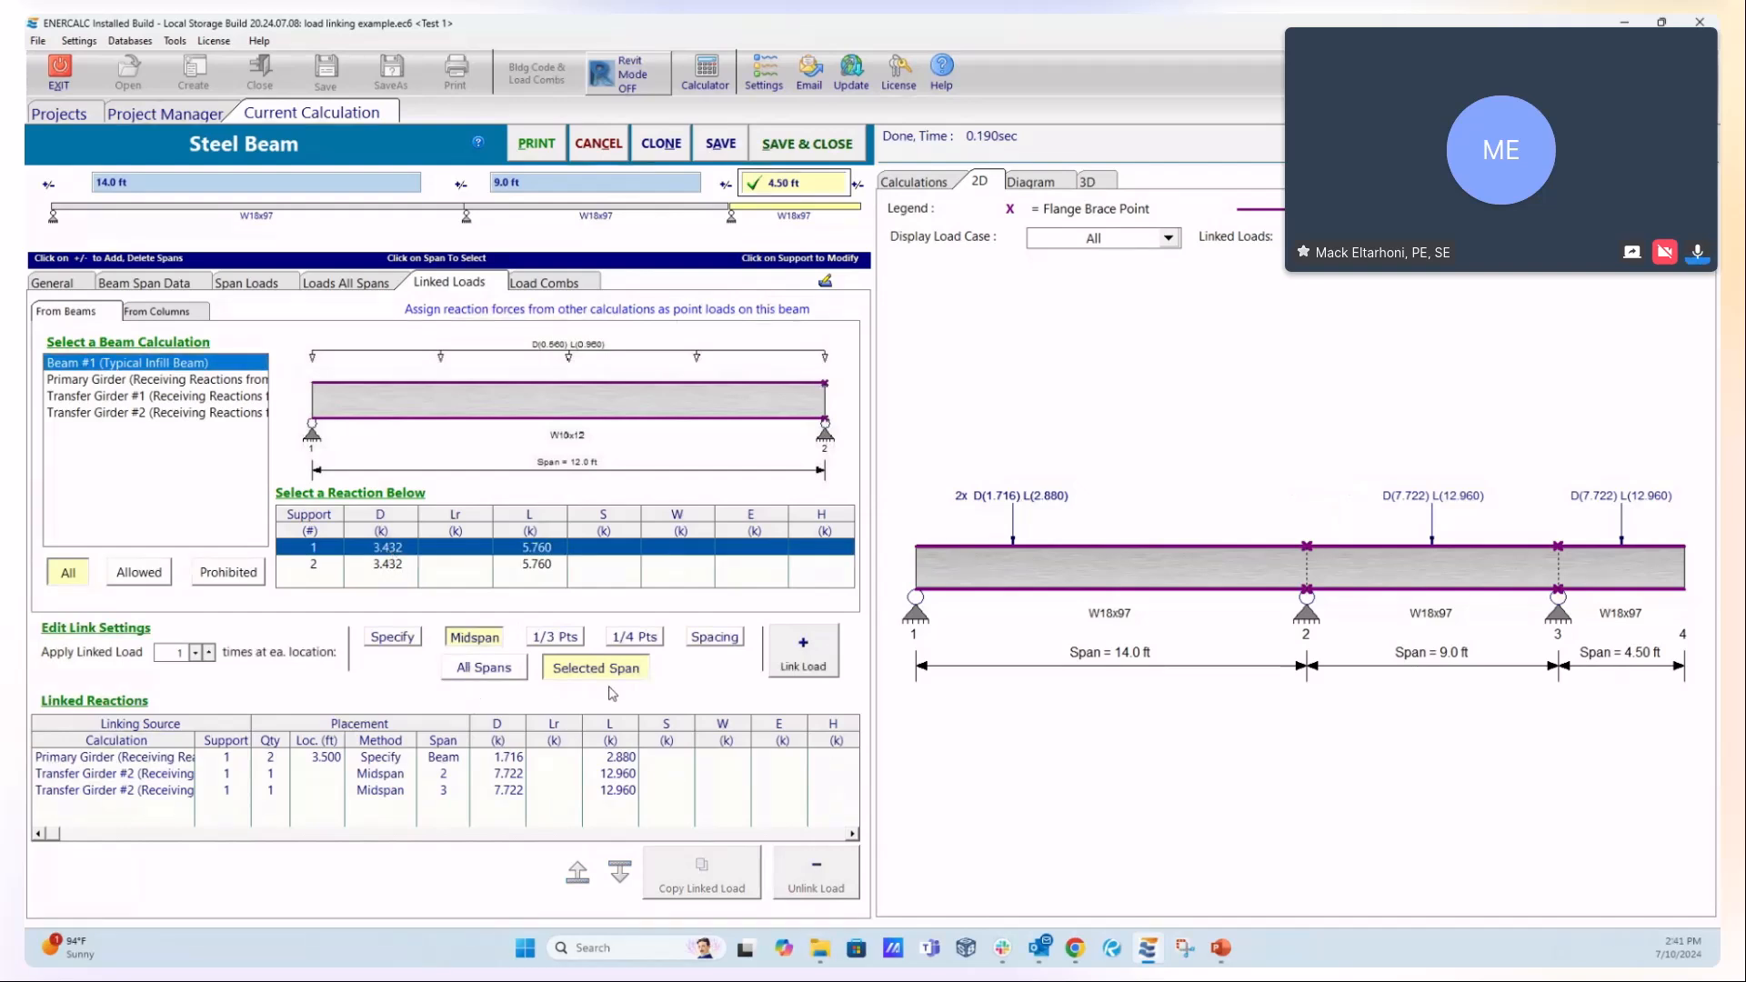
pyautogui.click(410, 638)
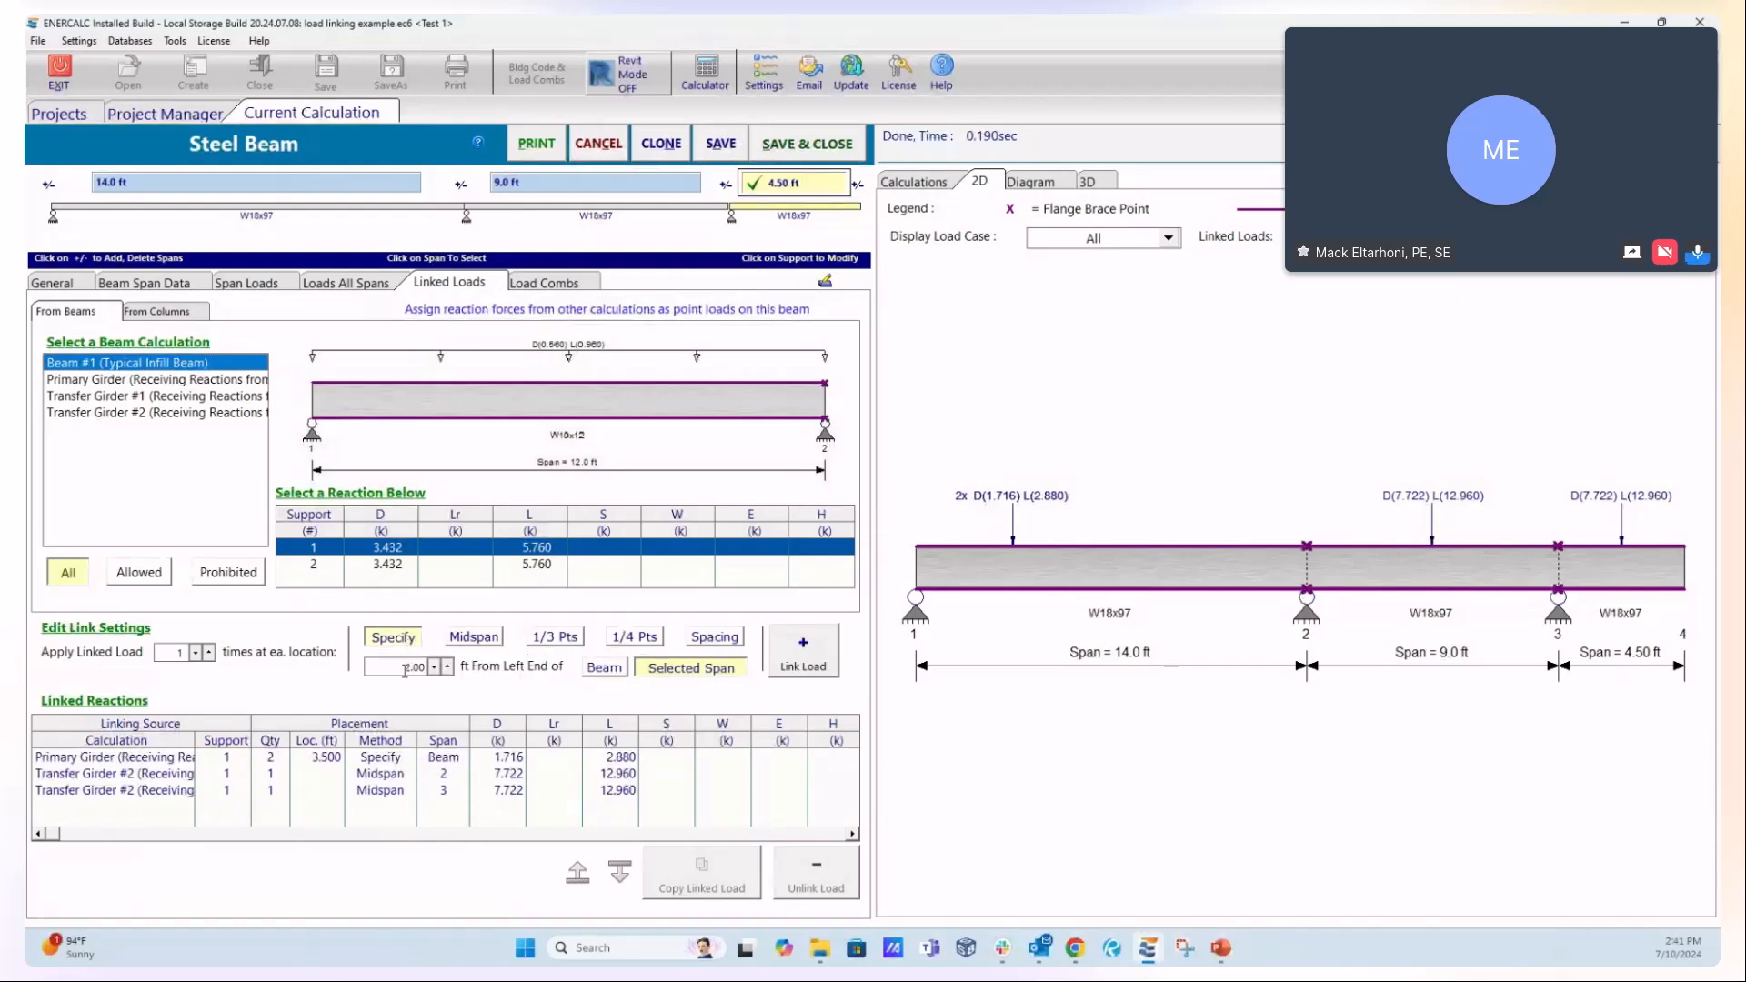
pyautogui.click(604, 670)
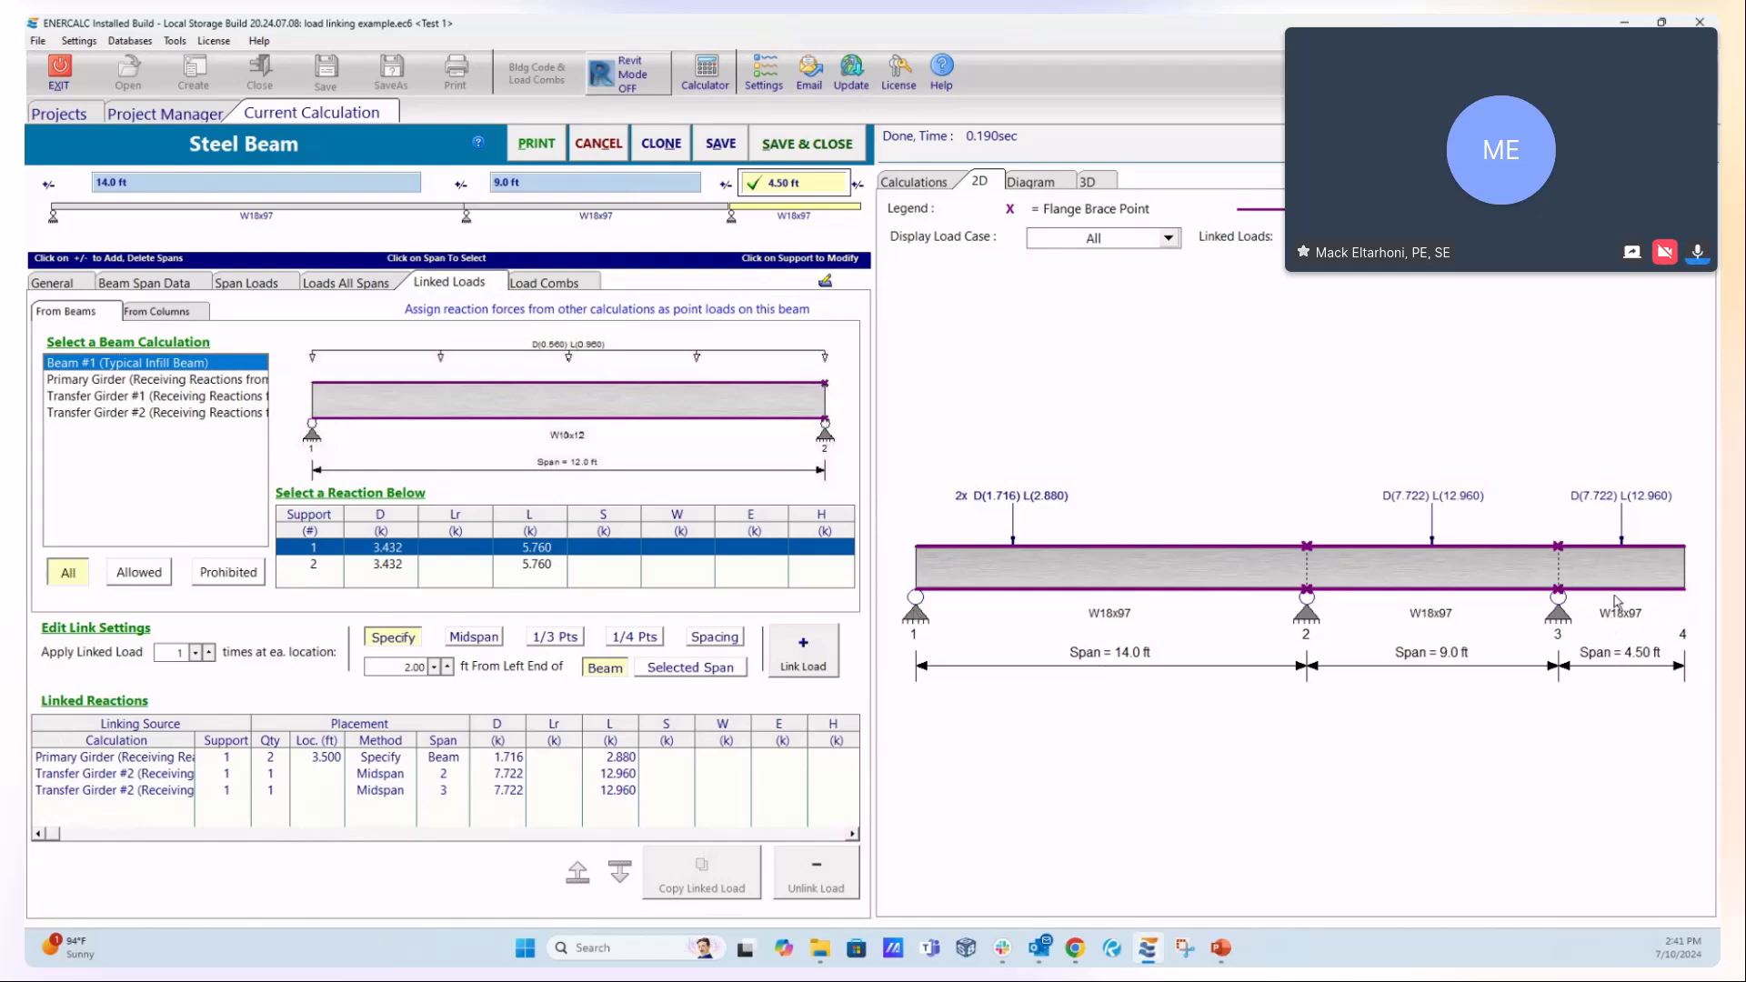
pyautogui.click(776, 187)
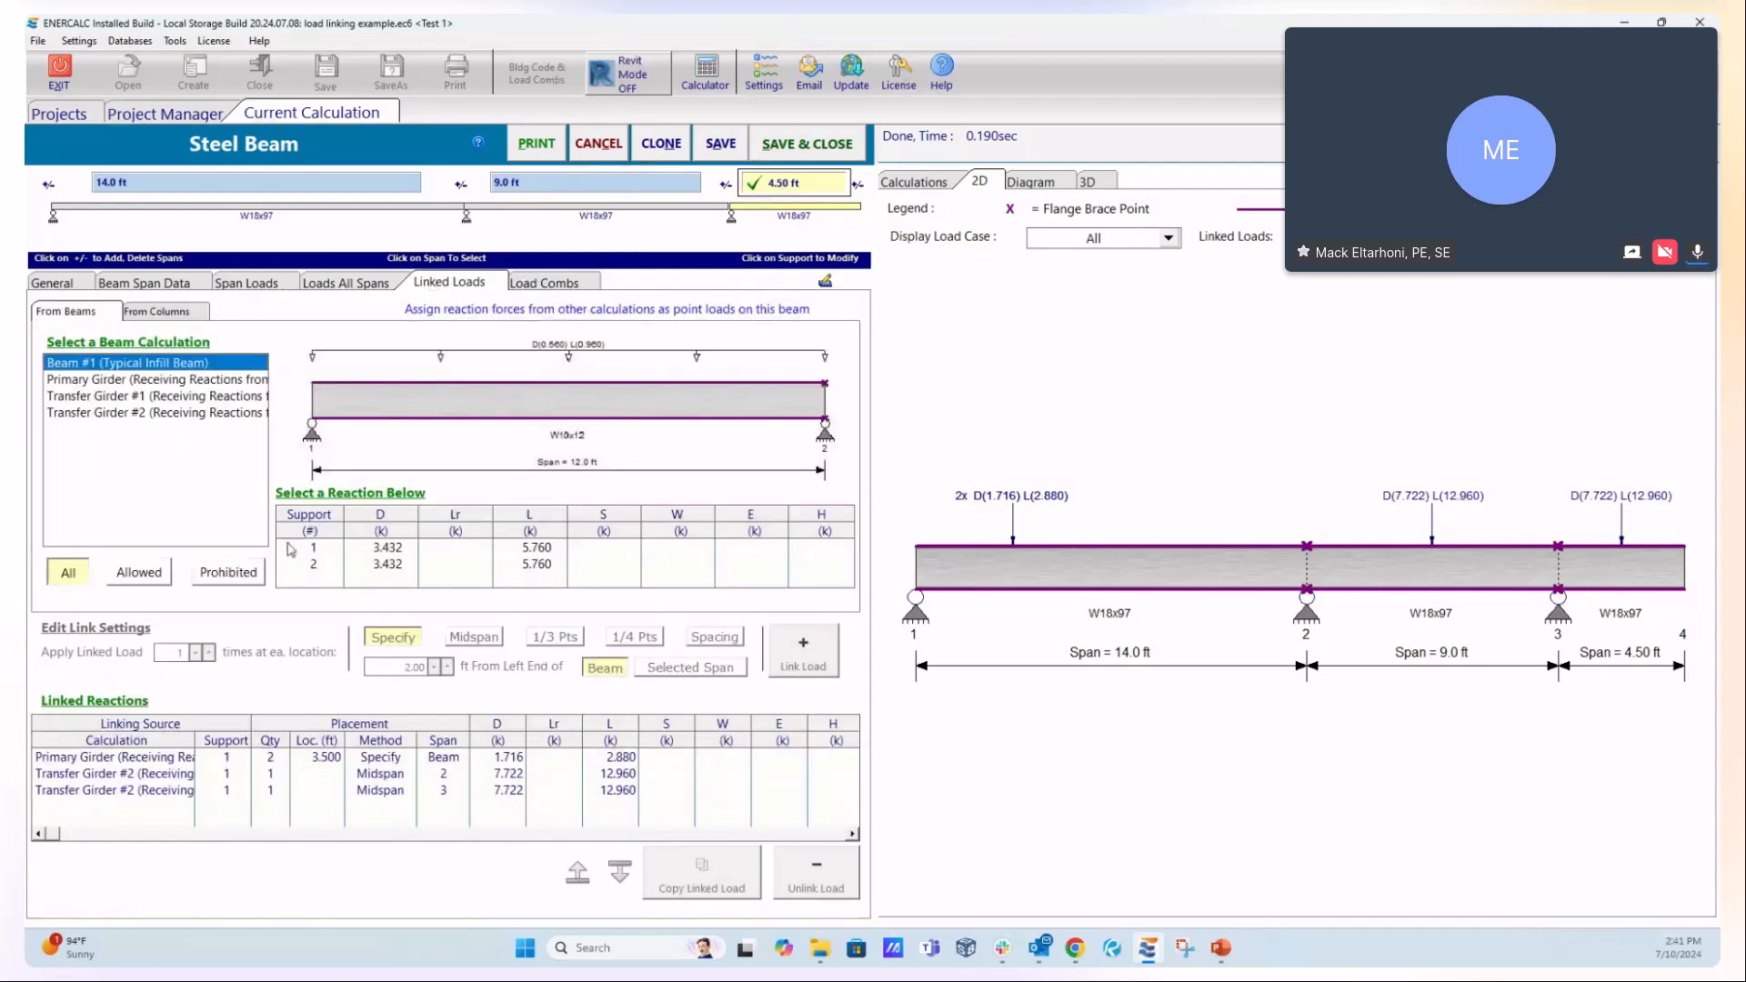
pyautogui.click(314, 550)
pyautogui.click(691, 675)
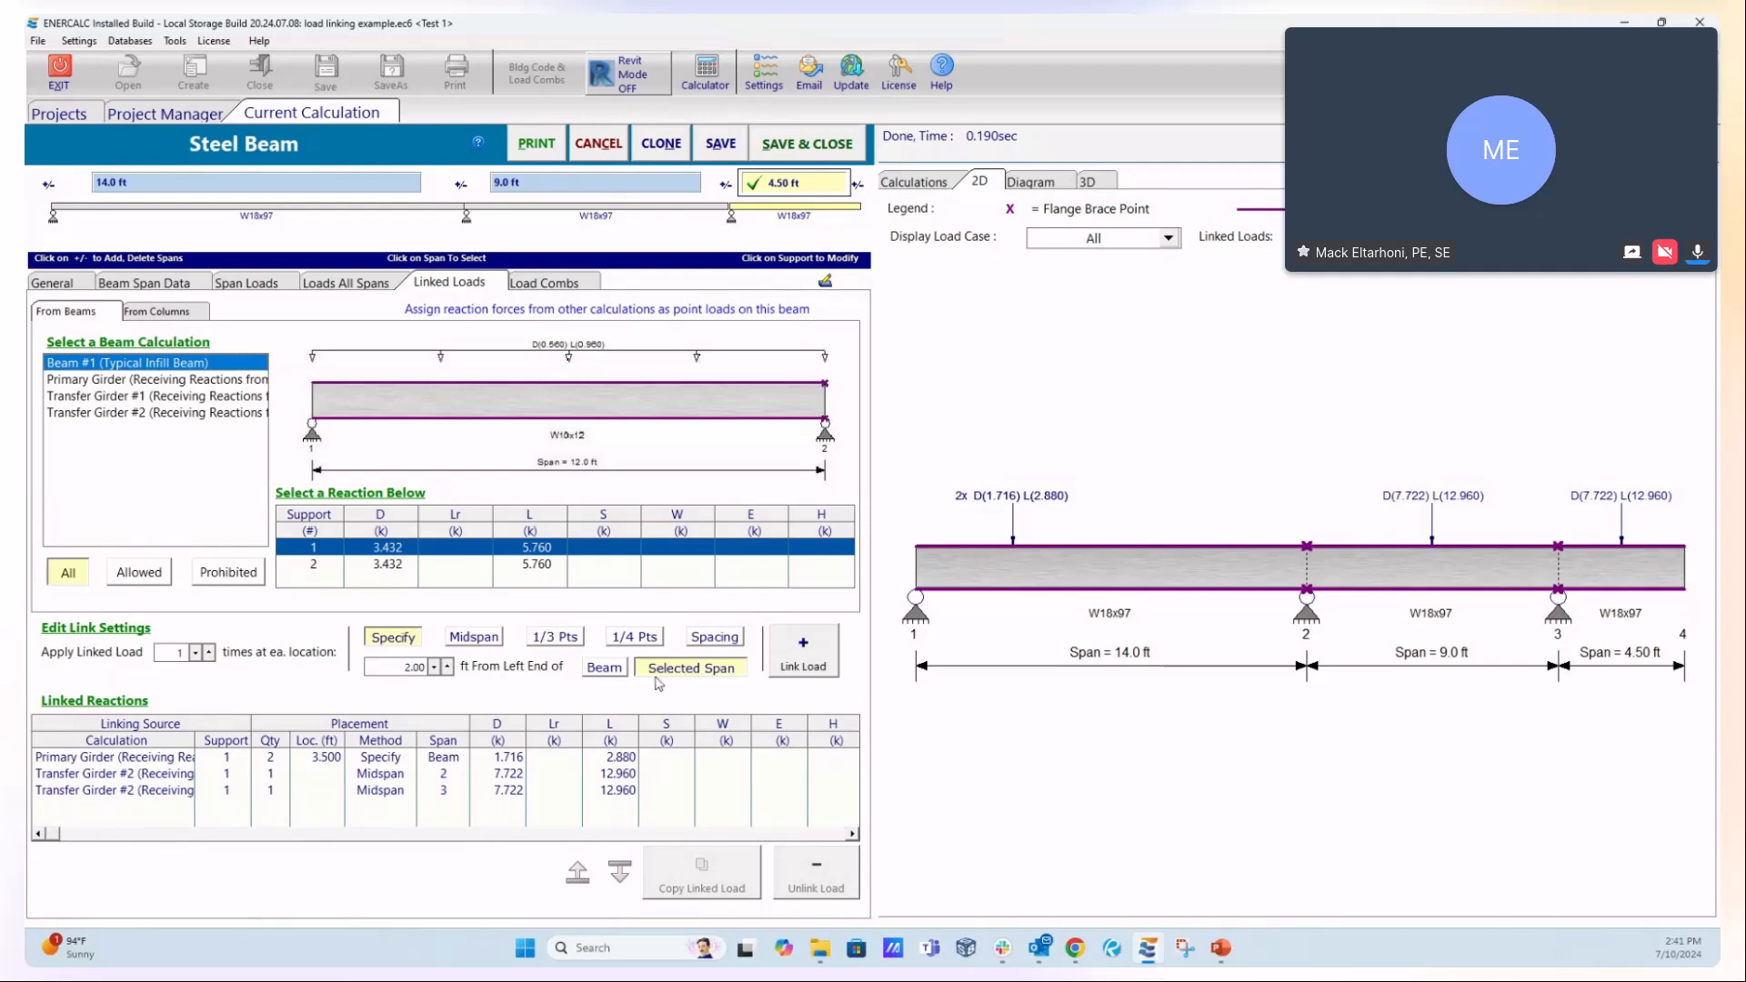
pyautogui.moveTo(401, 669); pyautogui.dragTo(463, 674)
pyautogui.write('6')
# - Link Beam #1's support 1 reaction, applied 2 times, at 3.5 ft from the left end of the 4.5 ft cantilever span
pyautogui.click(514, 774)
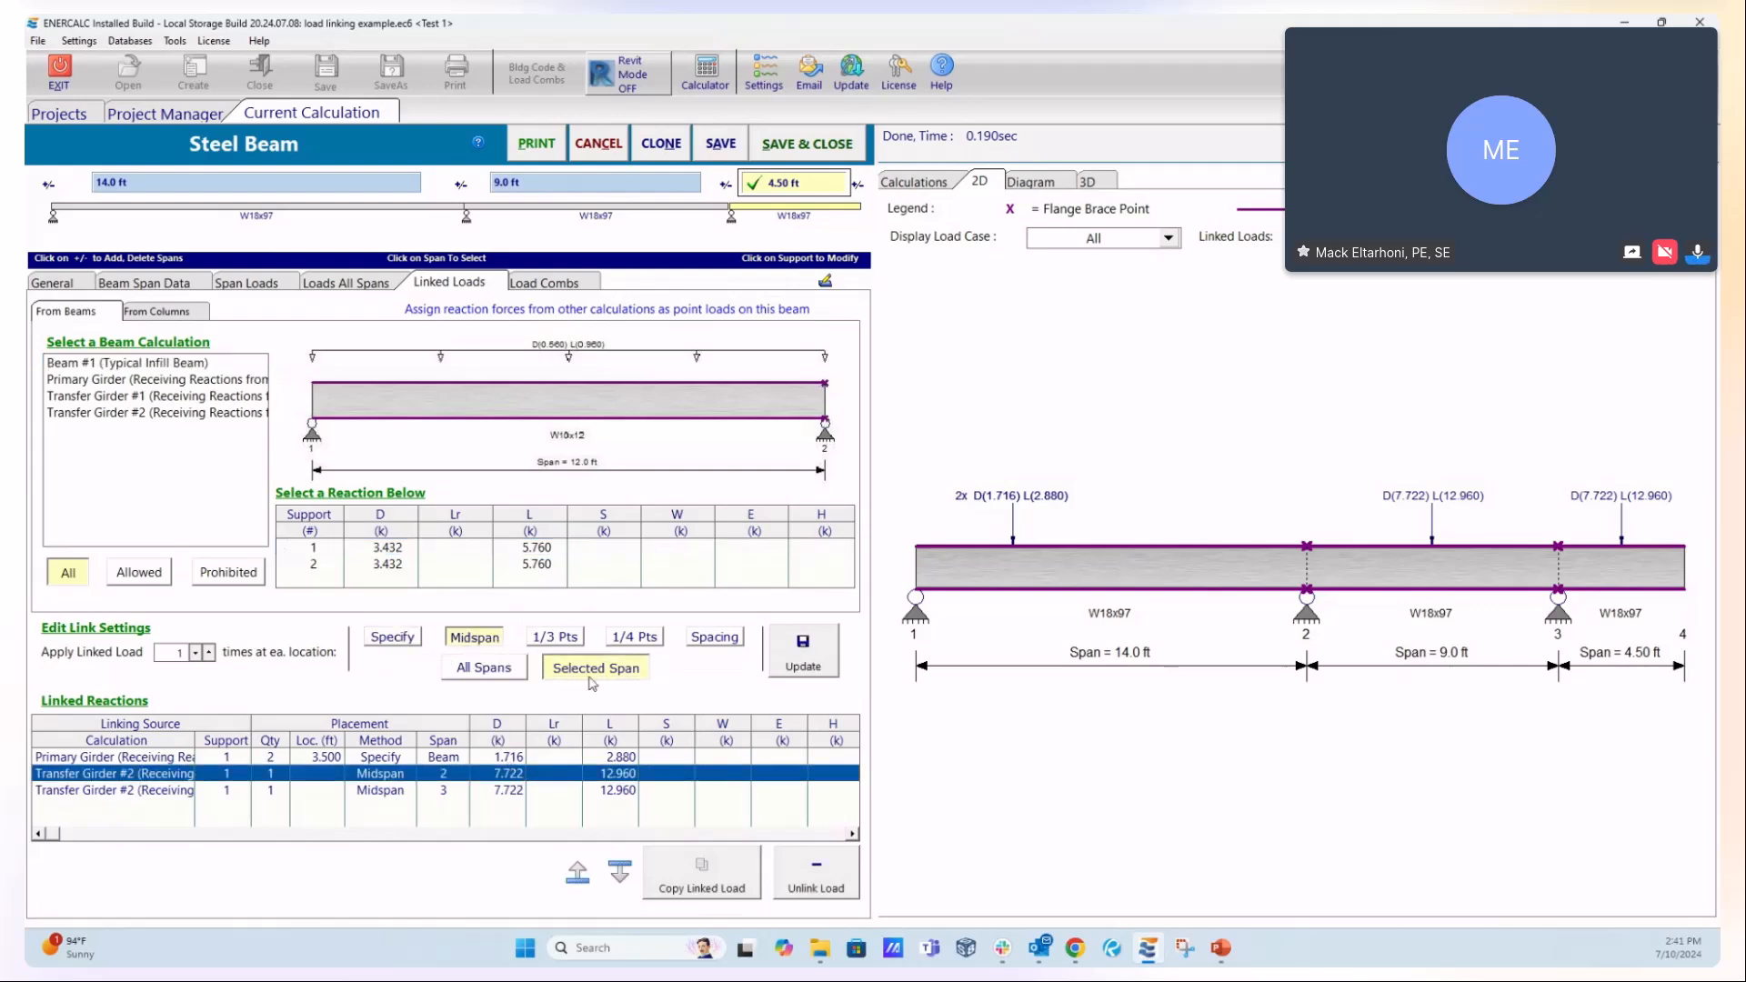
pyautogui.click(515, 758)
pyautogui.click(394, 672)
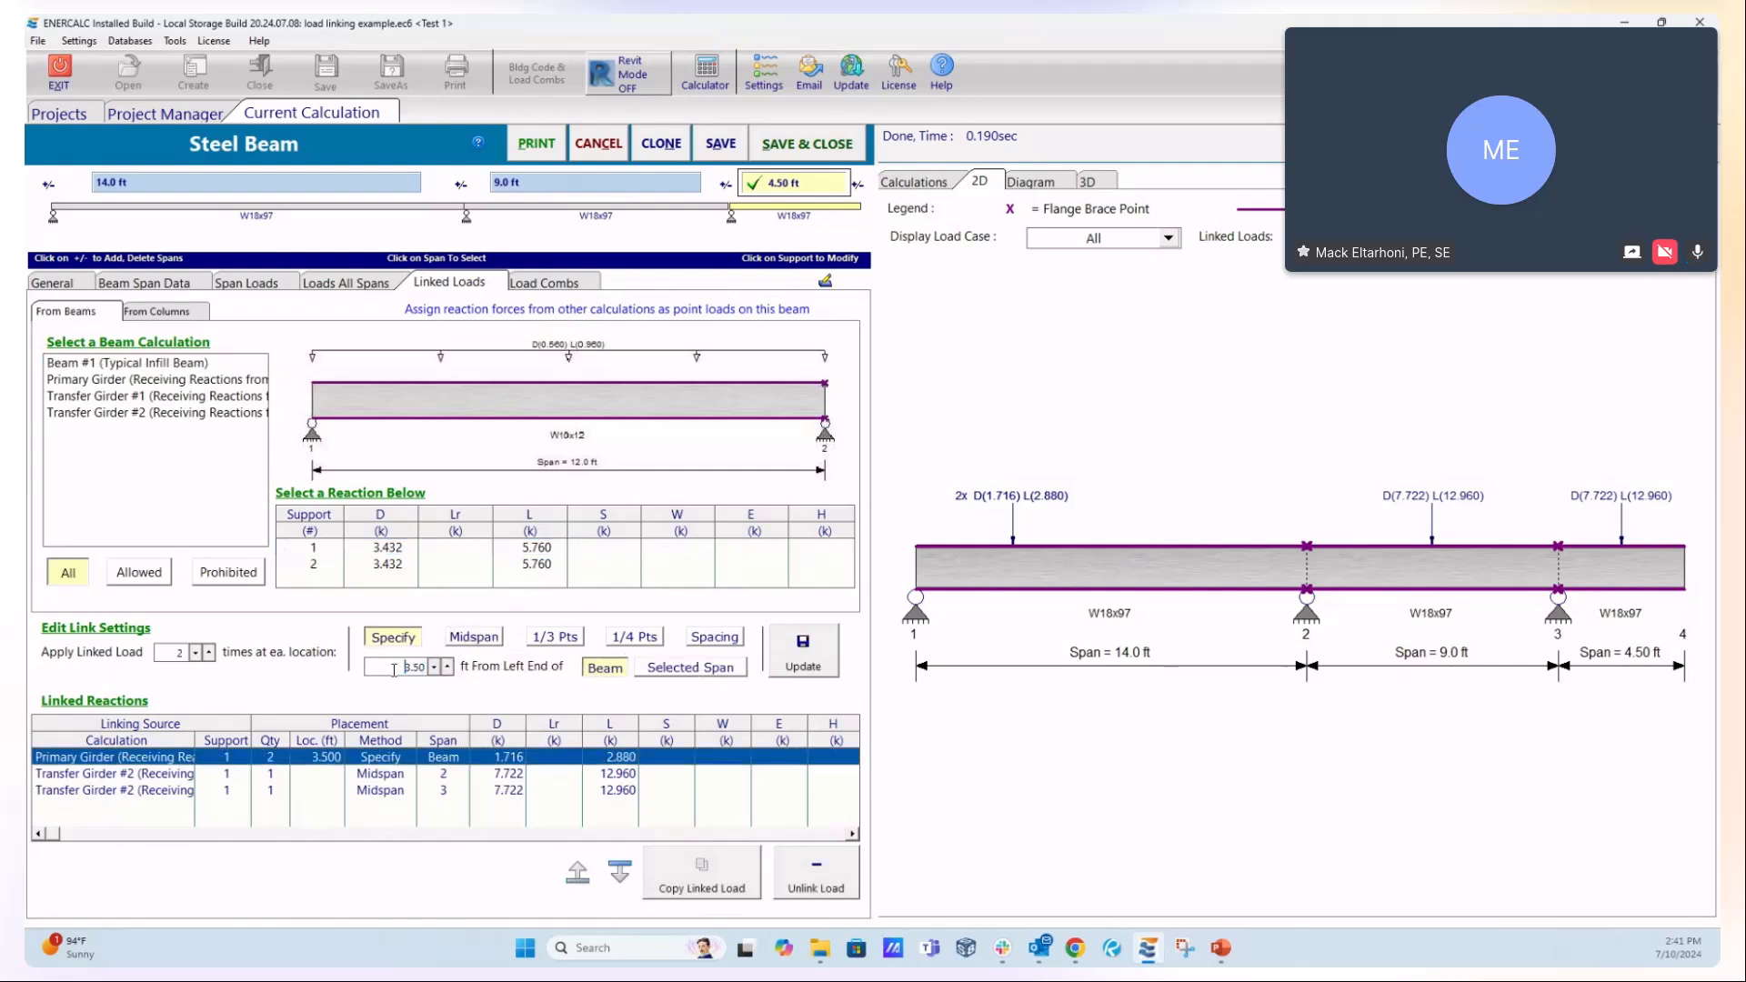
pyautogui.click(397, 548)
pyautogui.click(686, 671)
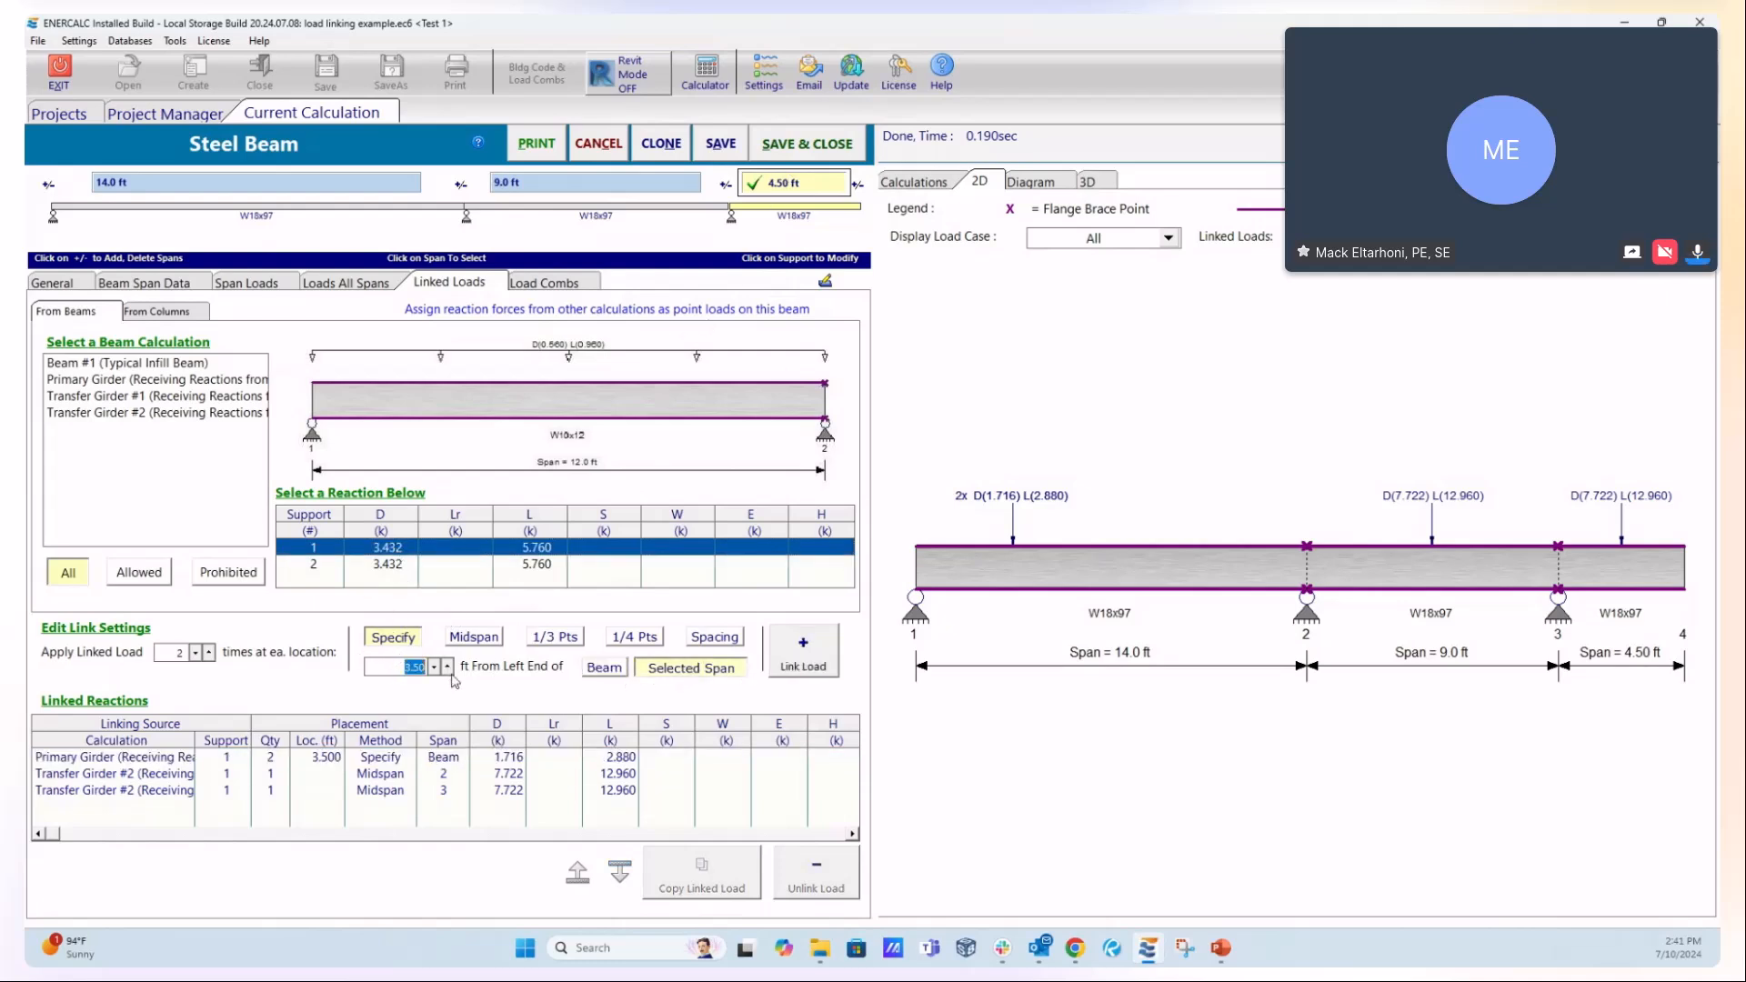
pyautogui.write('6')
pyautogui.click(782, 187)
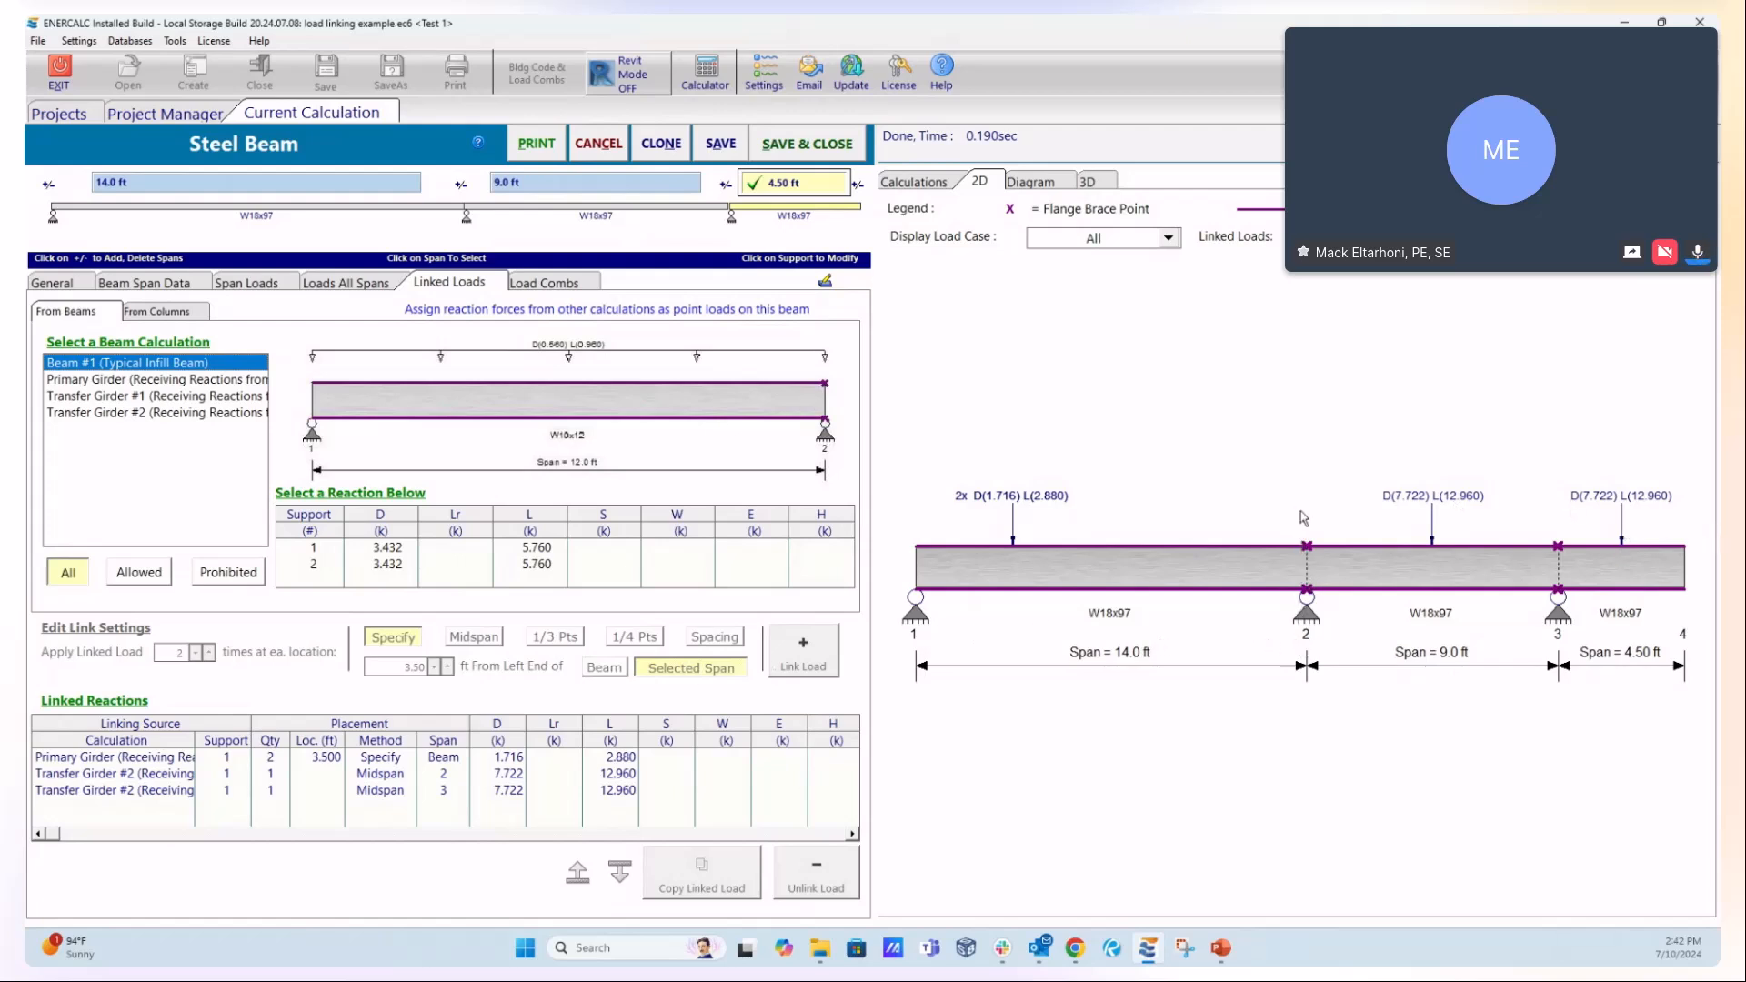
pyautogui.click(397, 550)
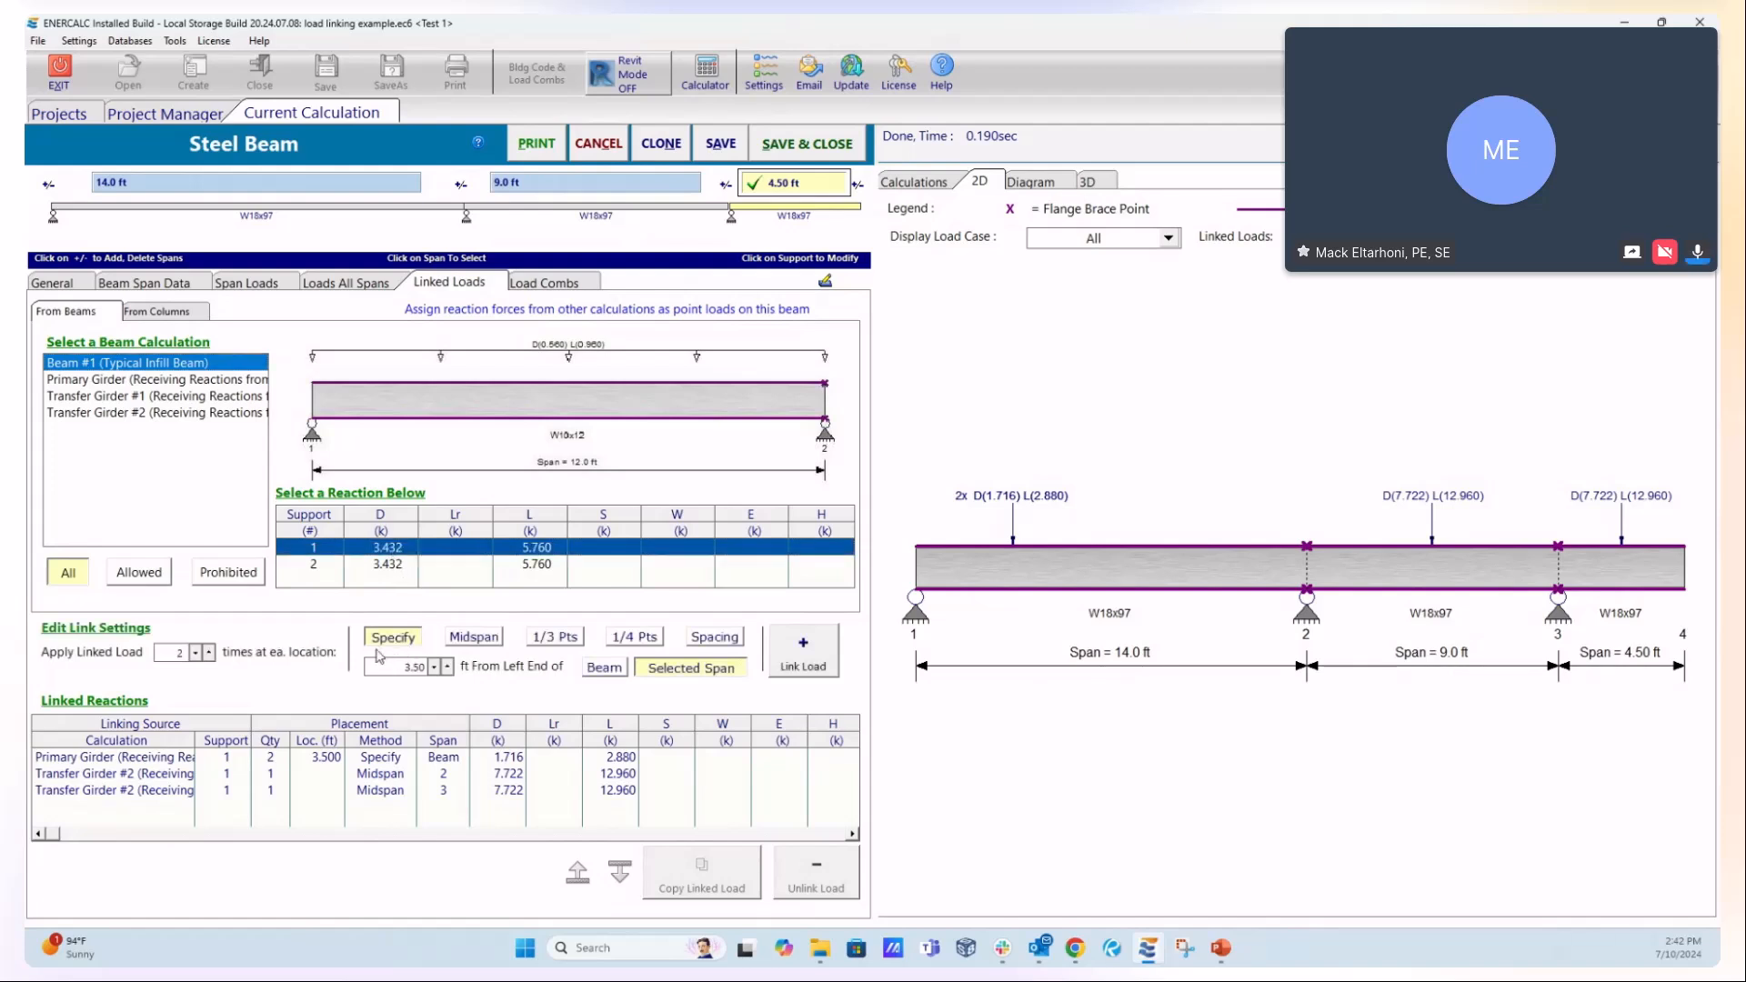
pyautogui.click(812, 670)
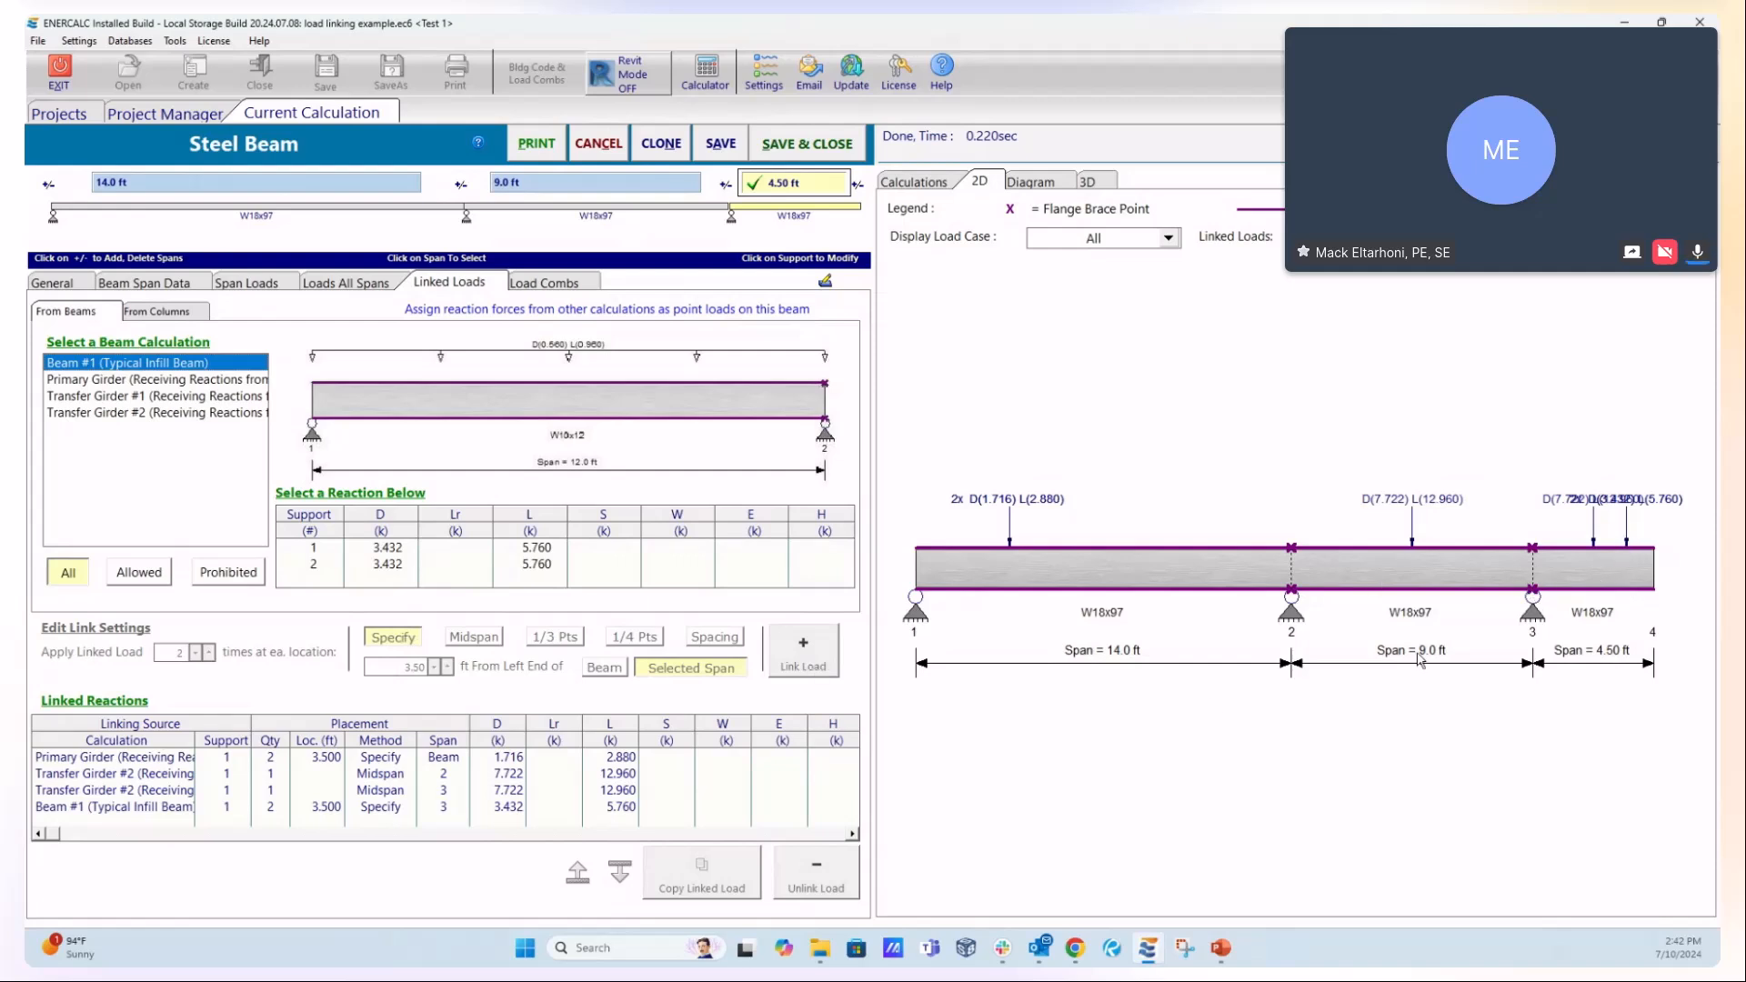
# - Move the Beam #1 linked reaction up to second place in the list of linked reactions
pyautogui.click(624, 811)
pyautogui.click(583, 883)
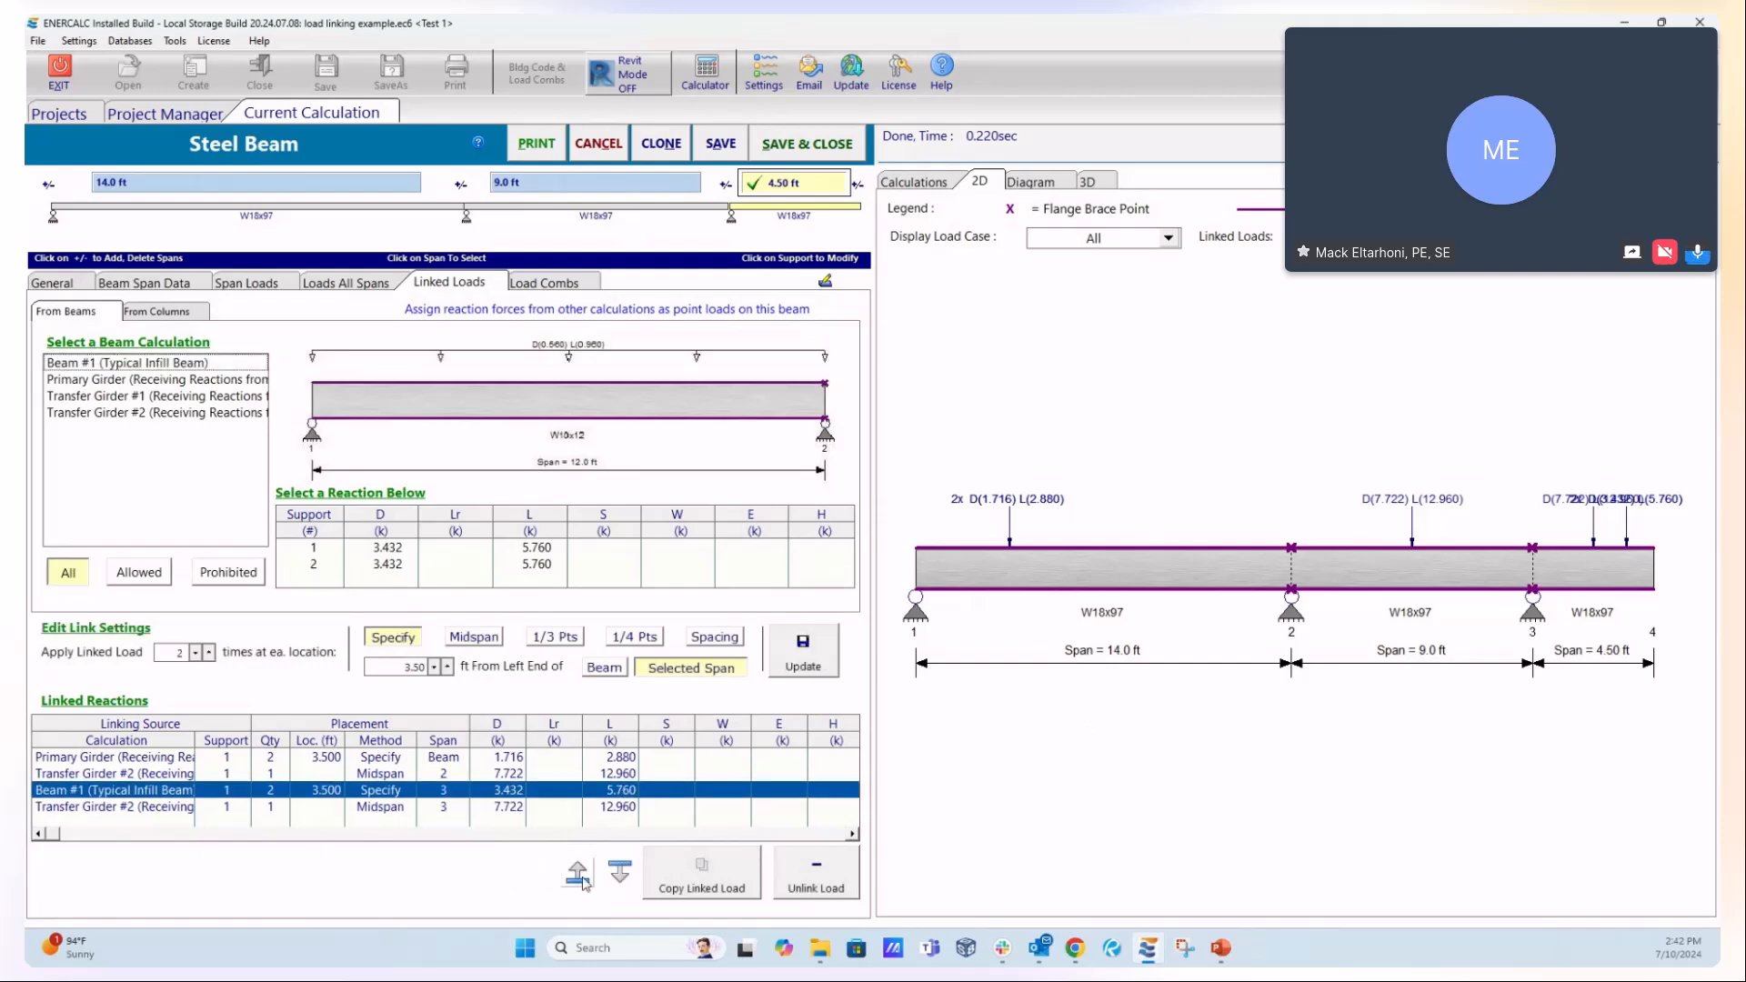
pyautogui.click(583, 884)
pyautogui.click(621, 880)
pyautogui.click(582, 880)
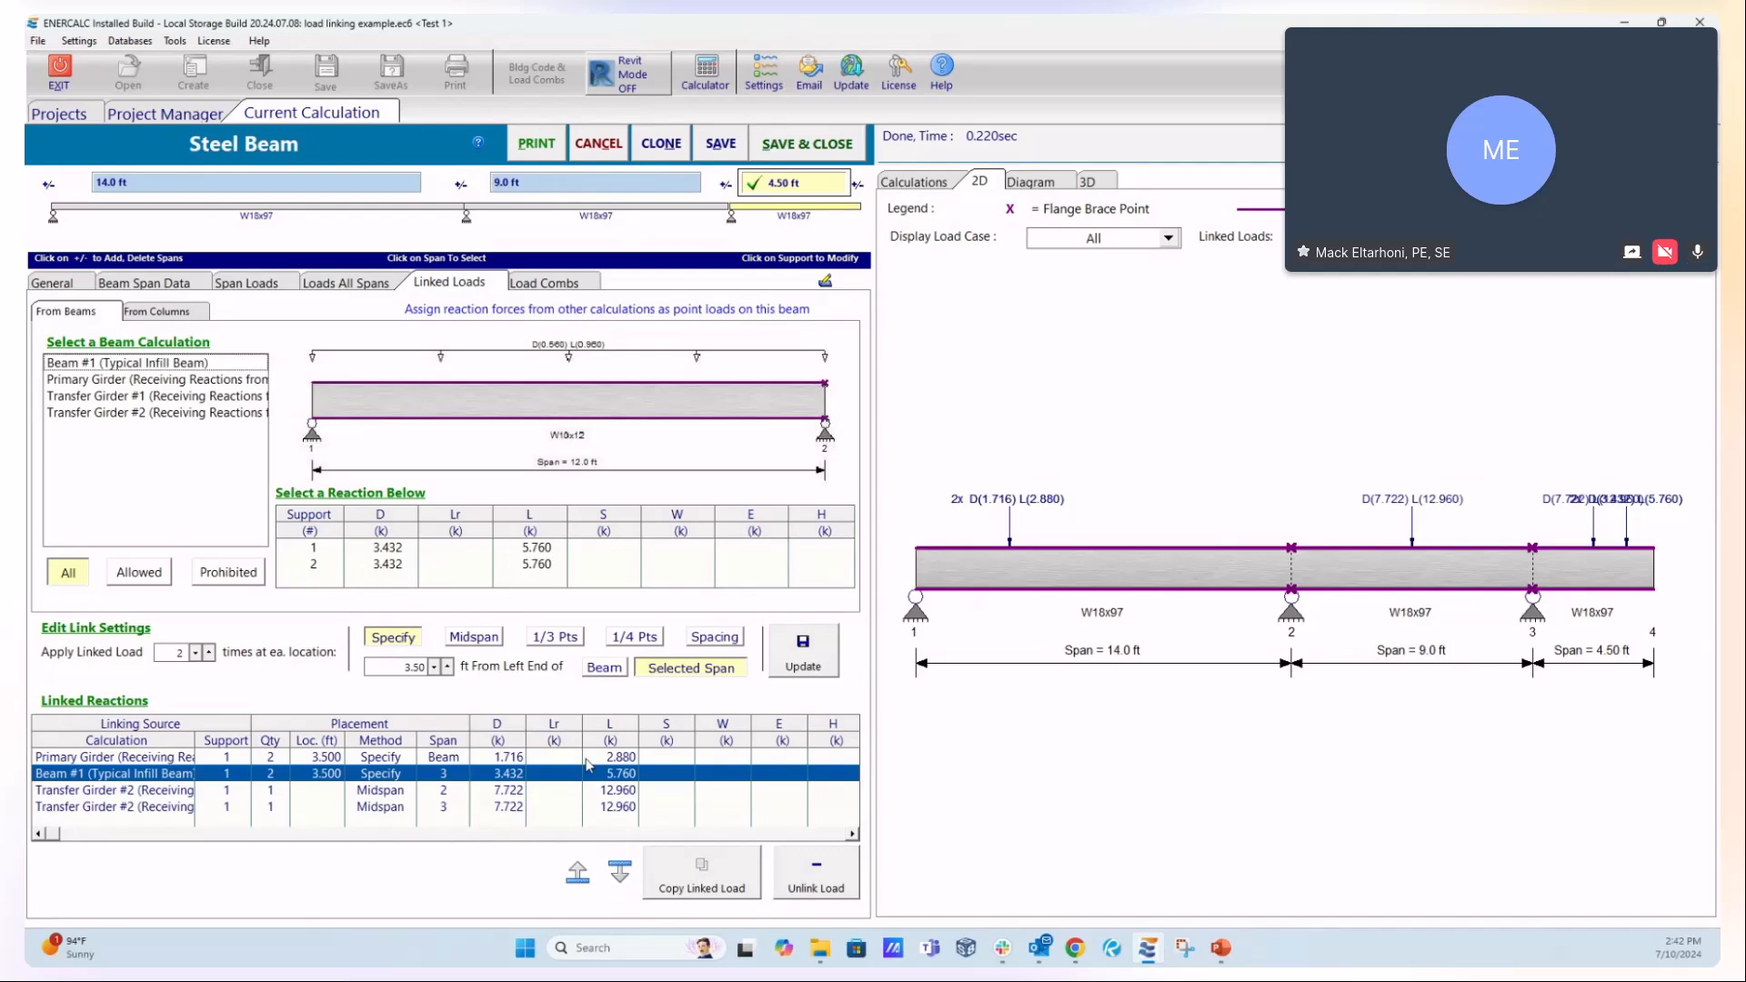
# - Change the section of all spans to W14x34, checking the bending stress ratio, and save and close the calculation
pyautogui.click(913, 181)
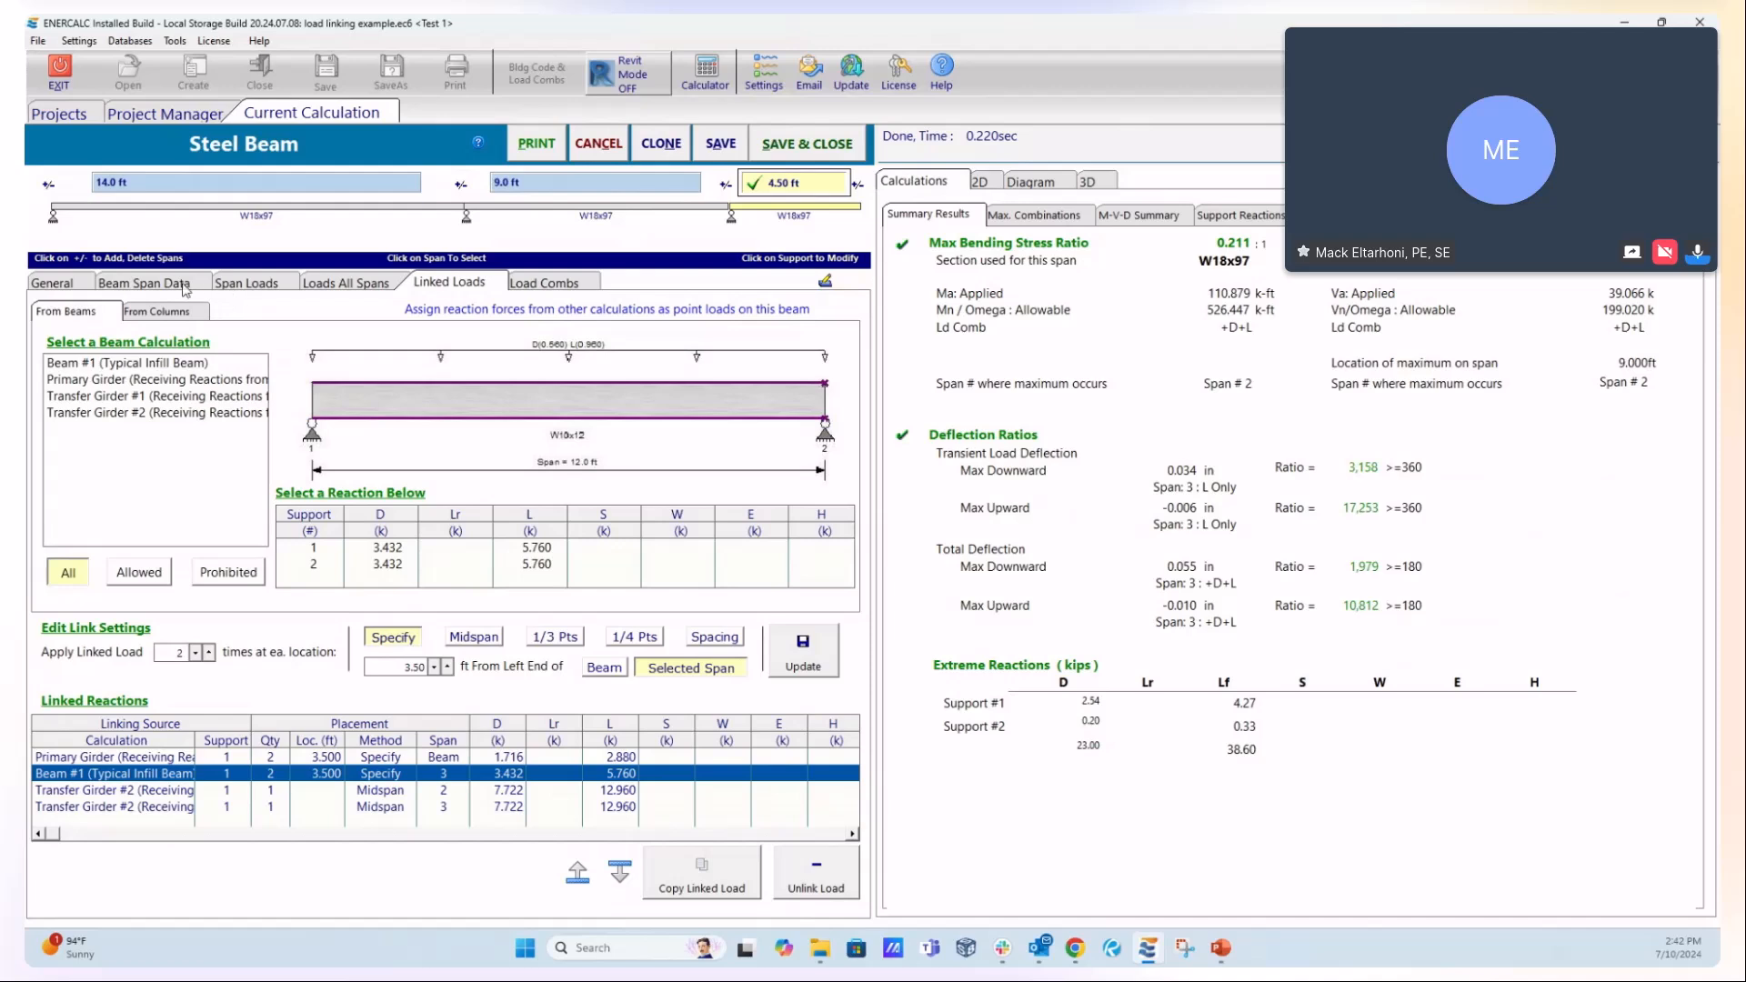
pyautogui.click(180, 286)
pyautogui.scroll(20, 445, 532)
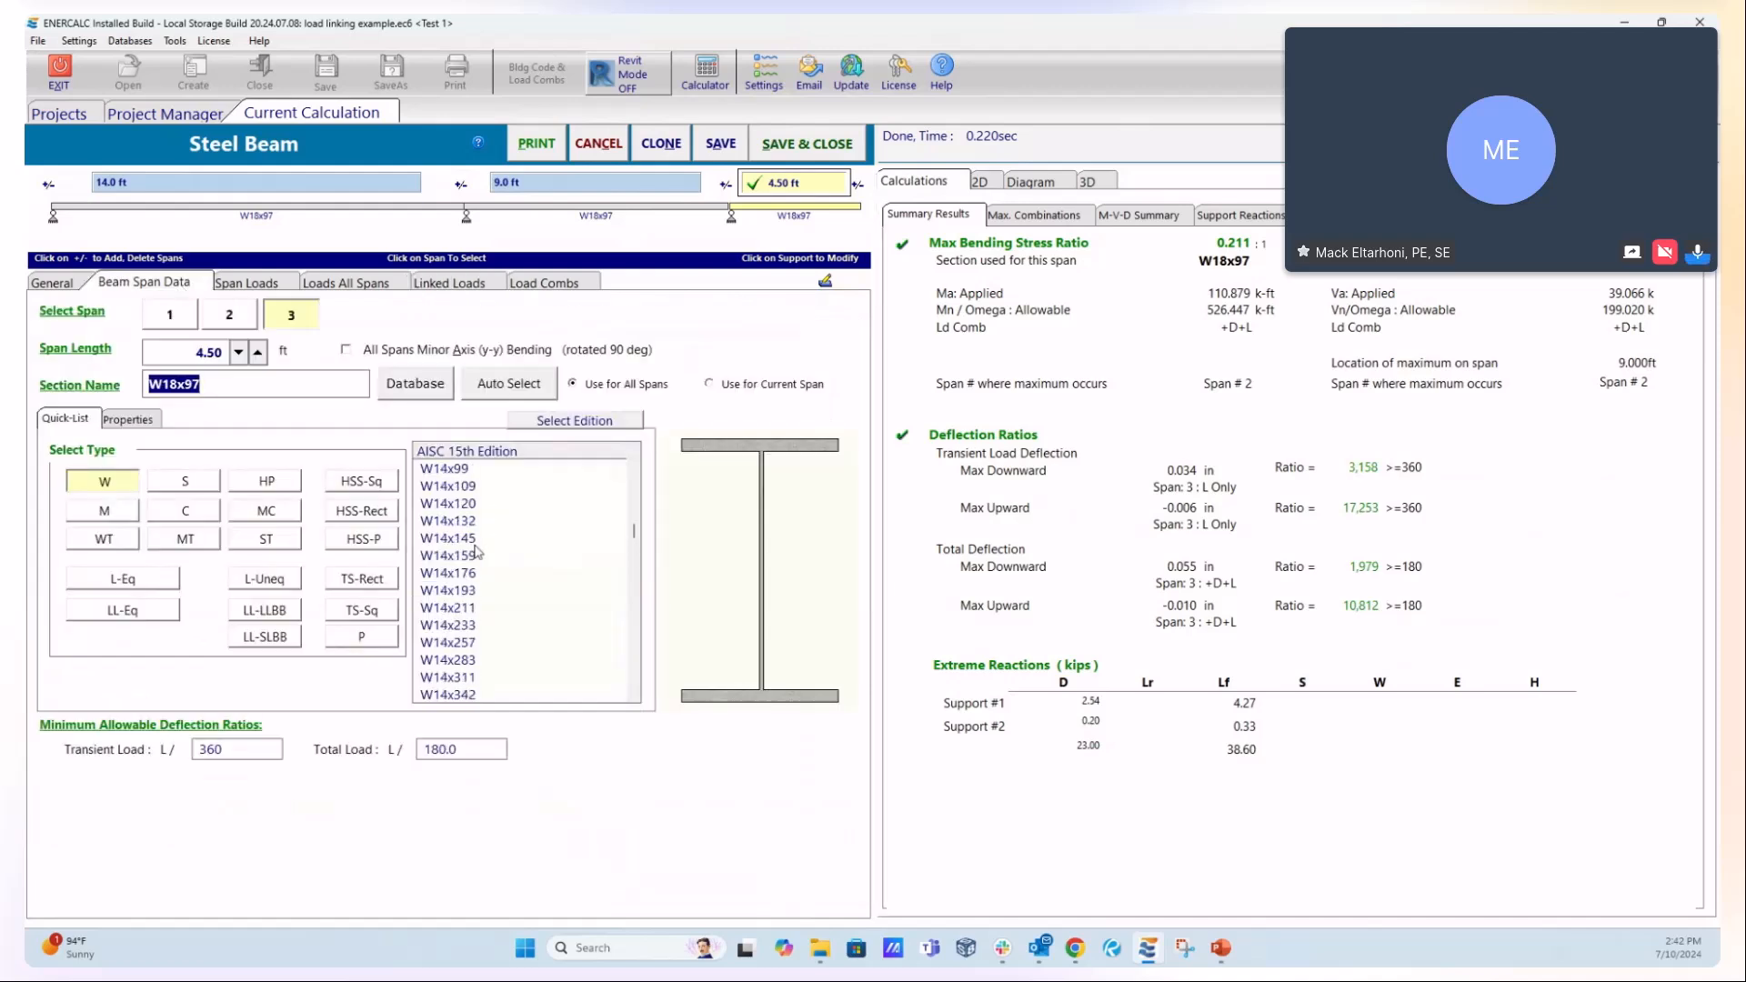
pyautogui.click(455, 609)
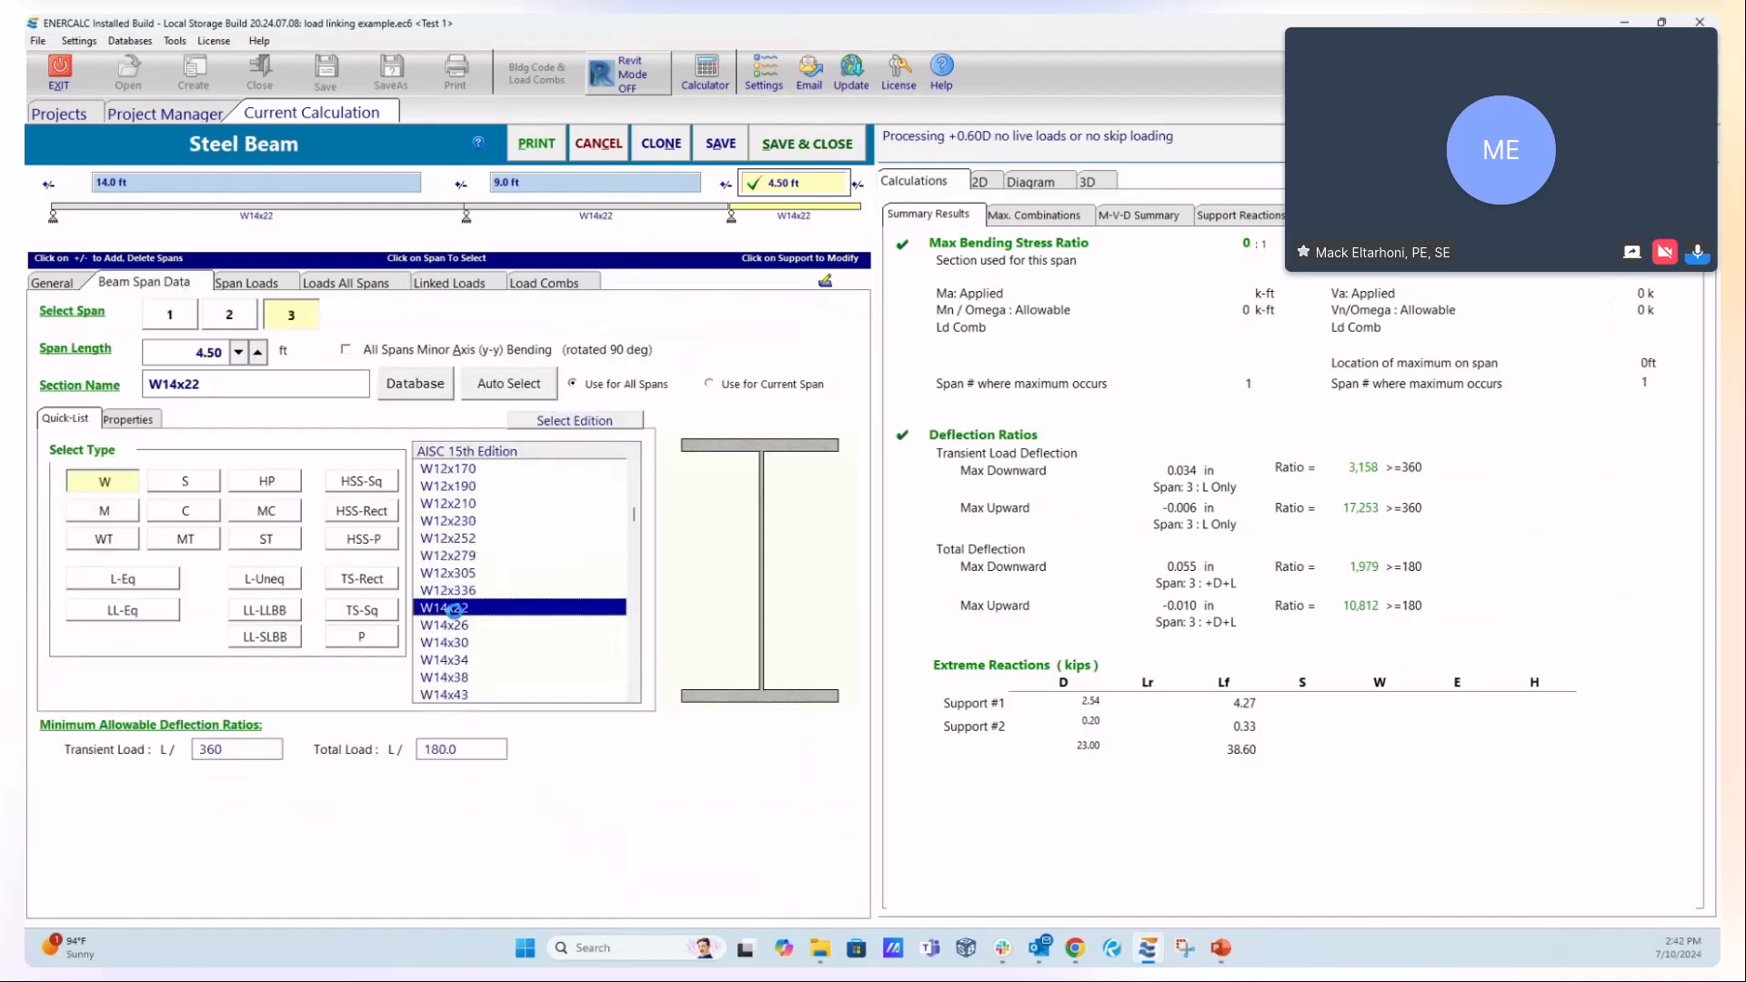
pyautogui.click(454, 668)
pyautogui.scroll(-3, 458, 618)
pyautogui.click(459, 540)
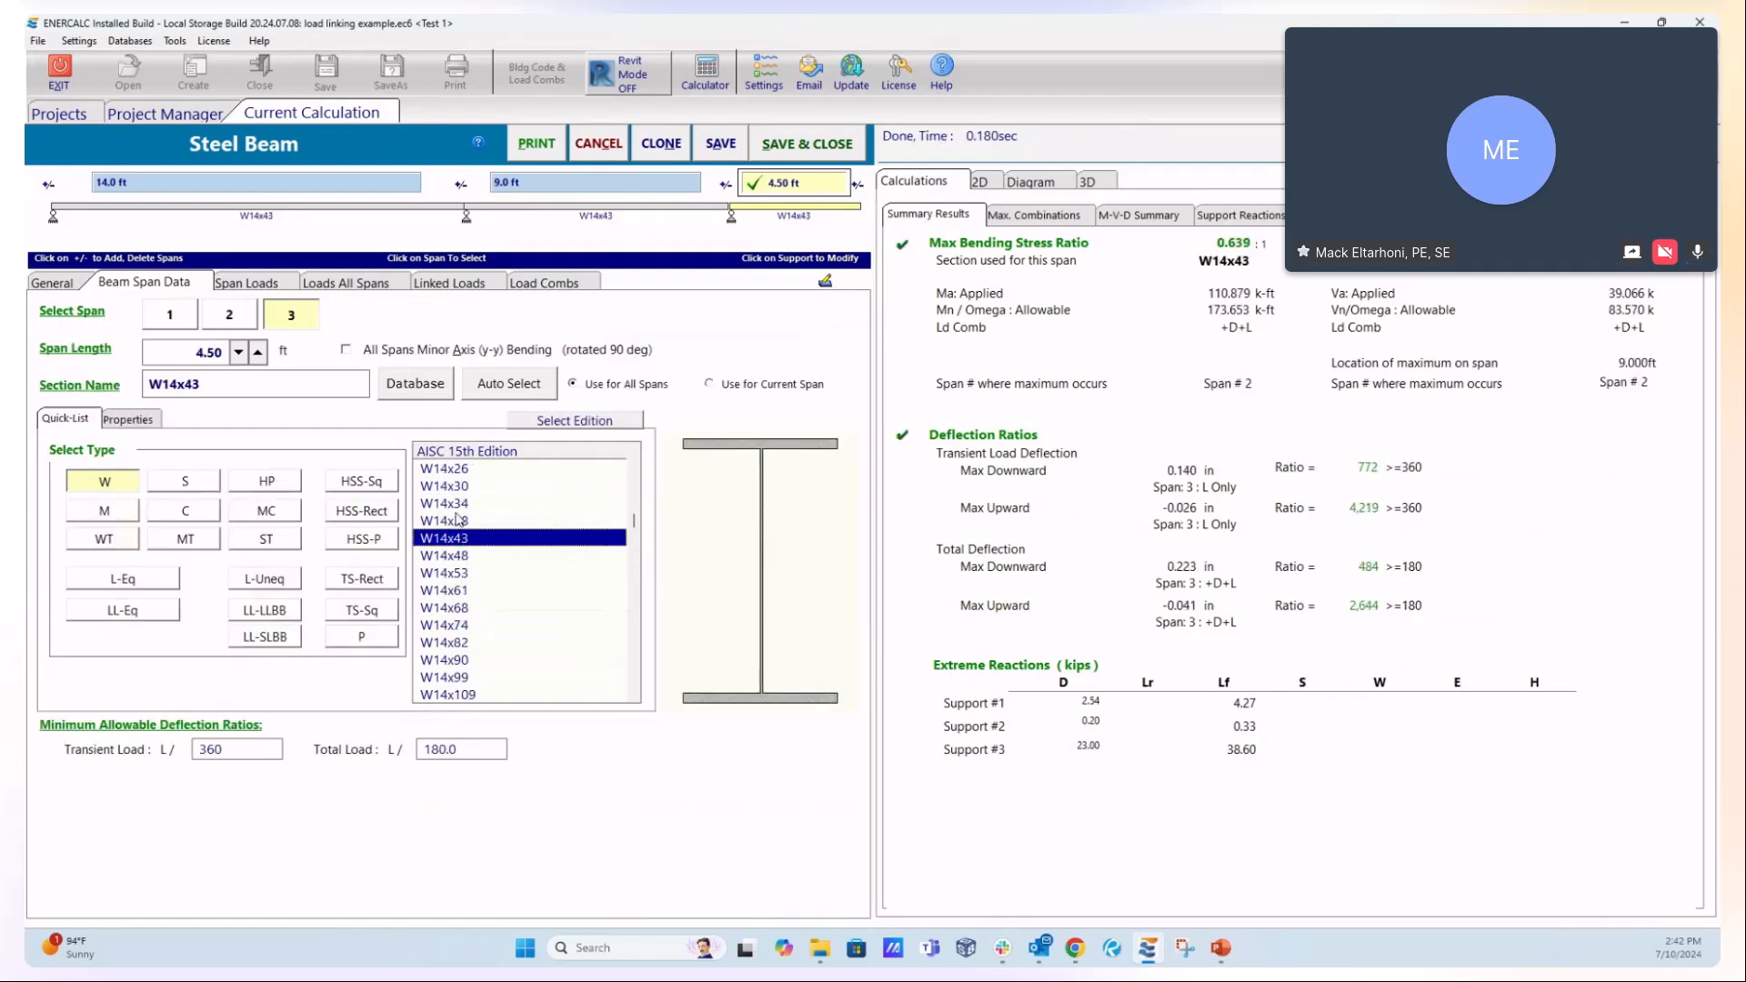
pyautogui.click(452, 503)
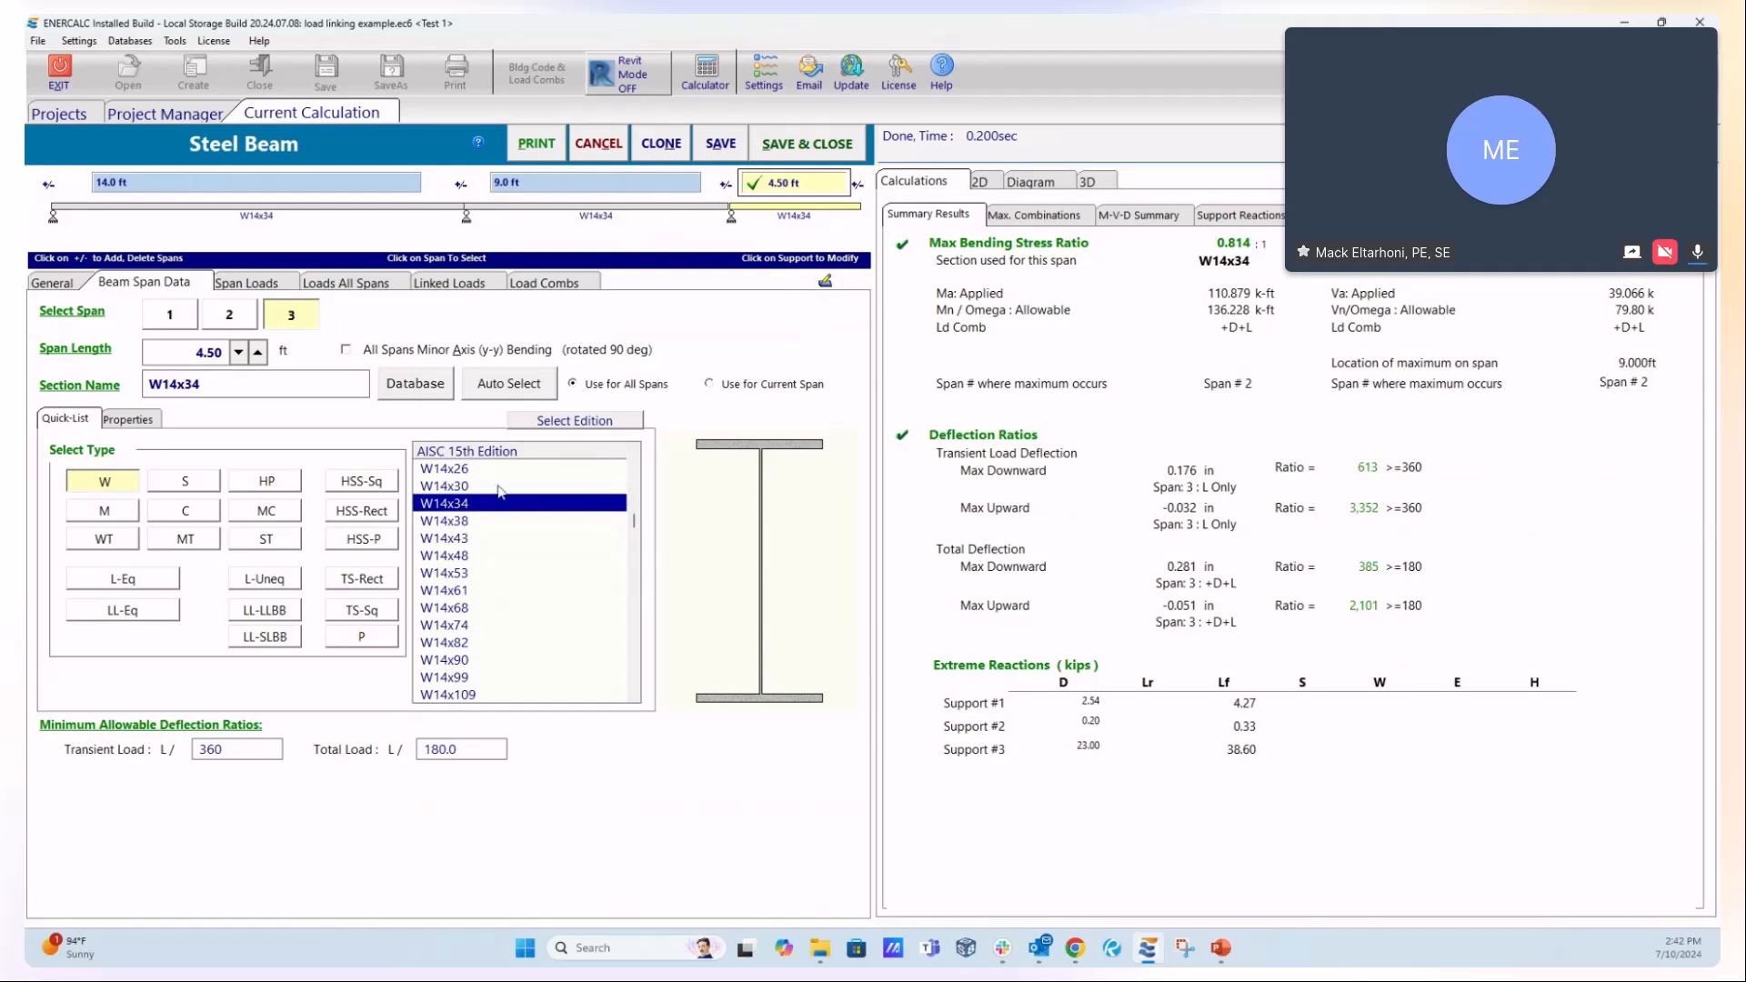
pyautogui.click(788, 148)
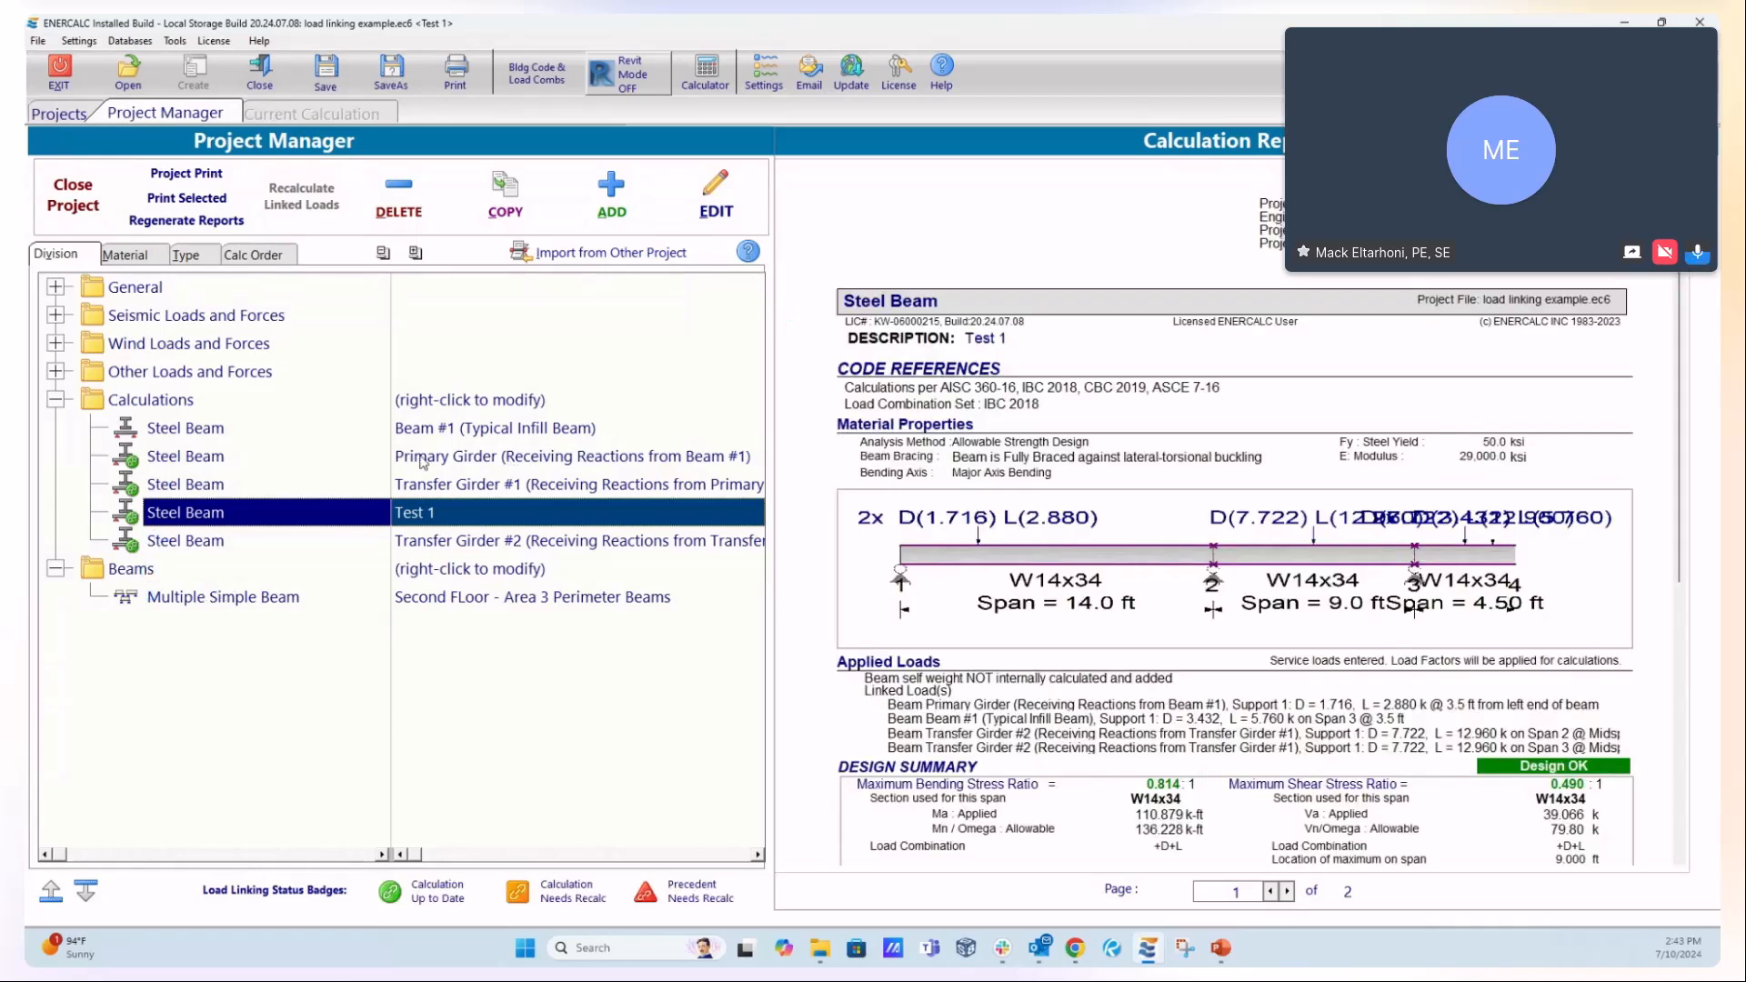
# - Edit Beam #1, set its full uniform dead load to 0.090 ksf, and save and close the calculation
pyautogui.click(348, 434)
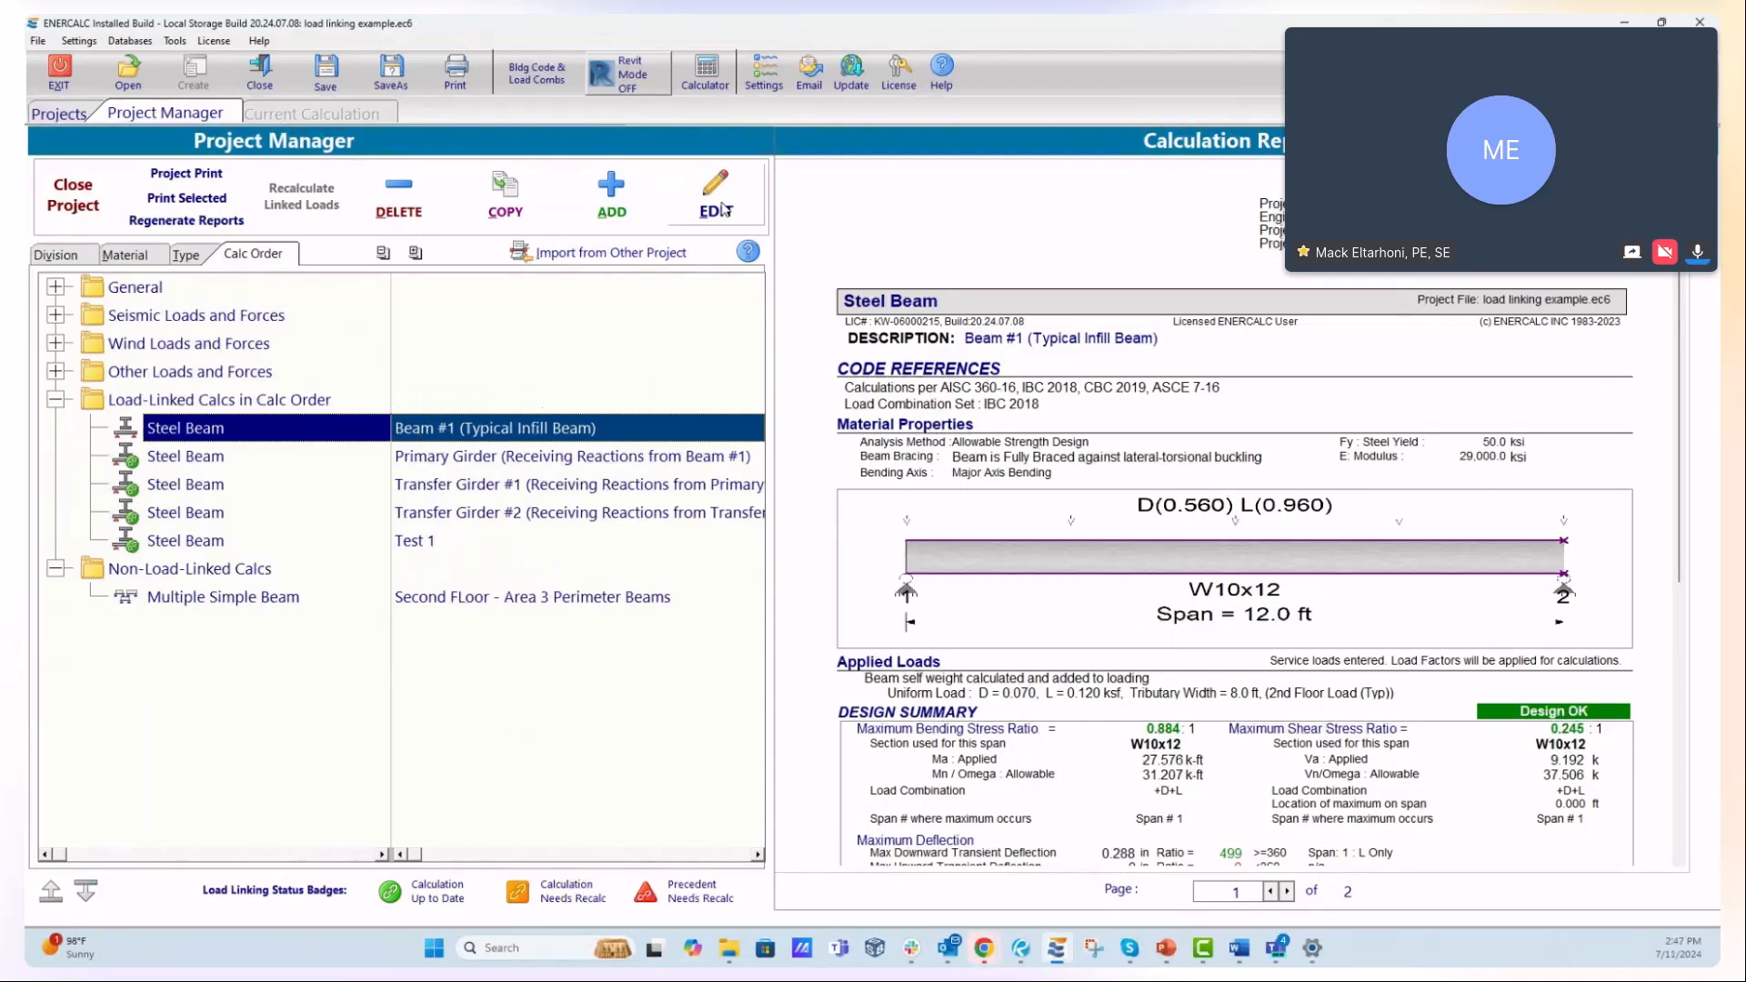
pyautogui.click(723, 206)
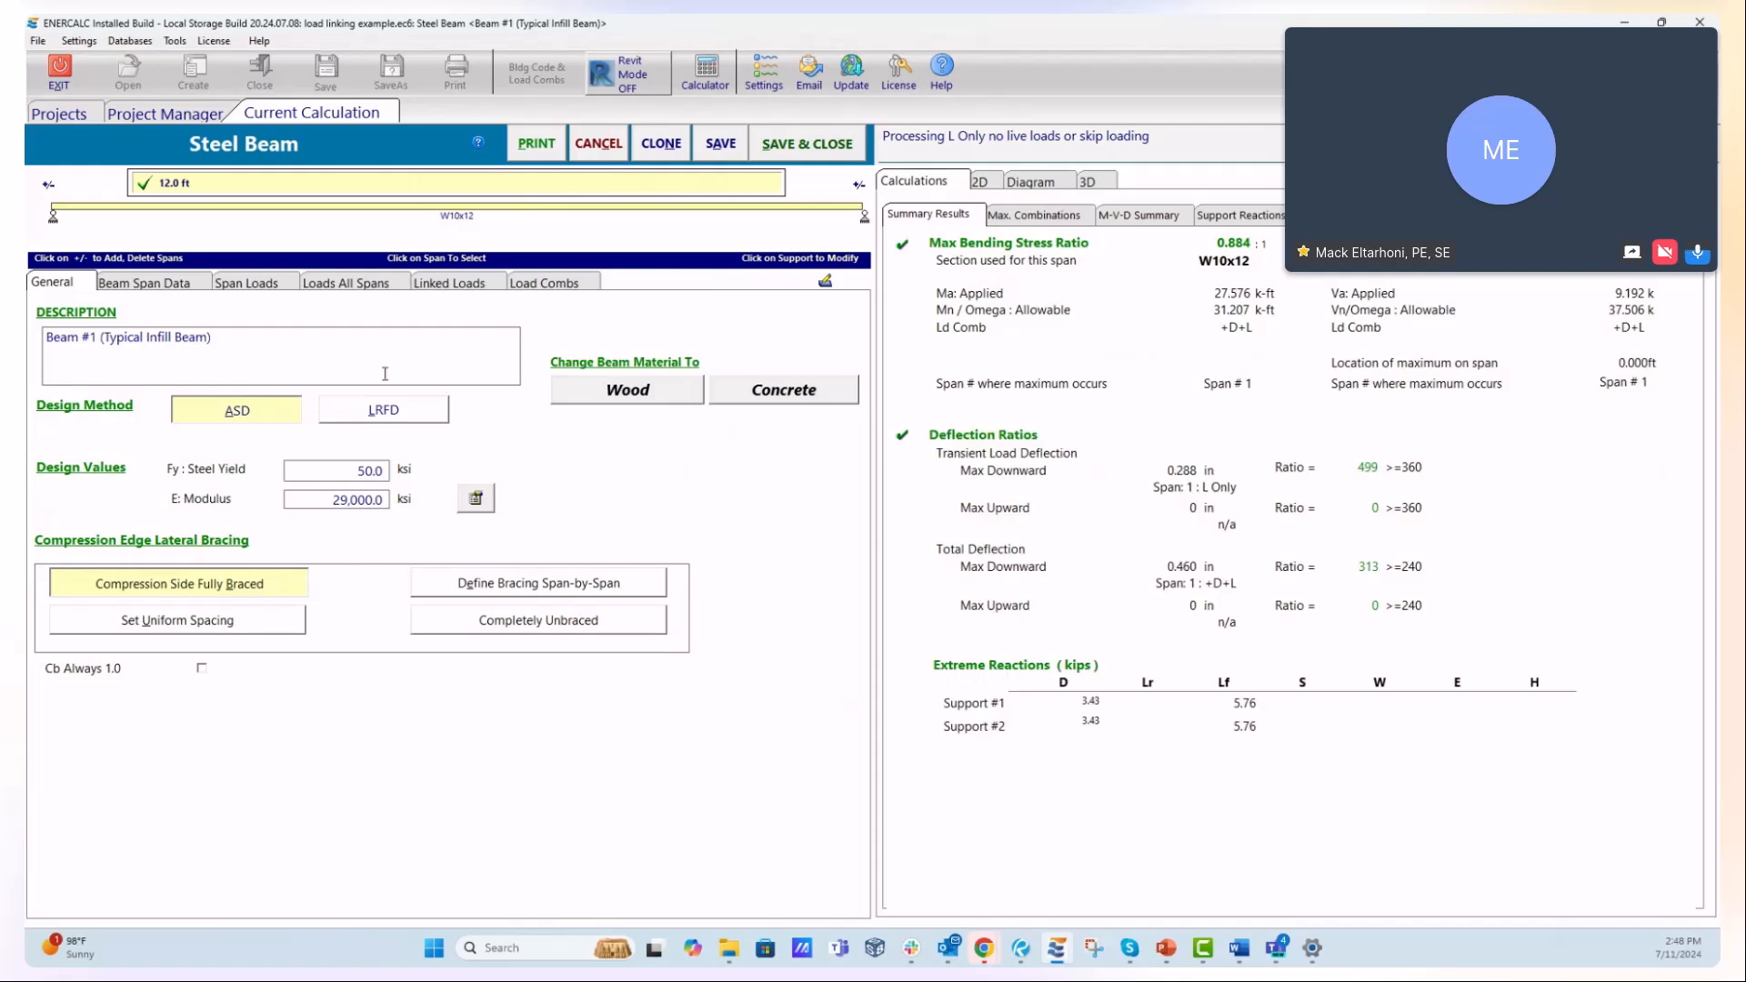
pyautogui.click(146, 283)
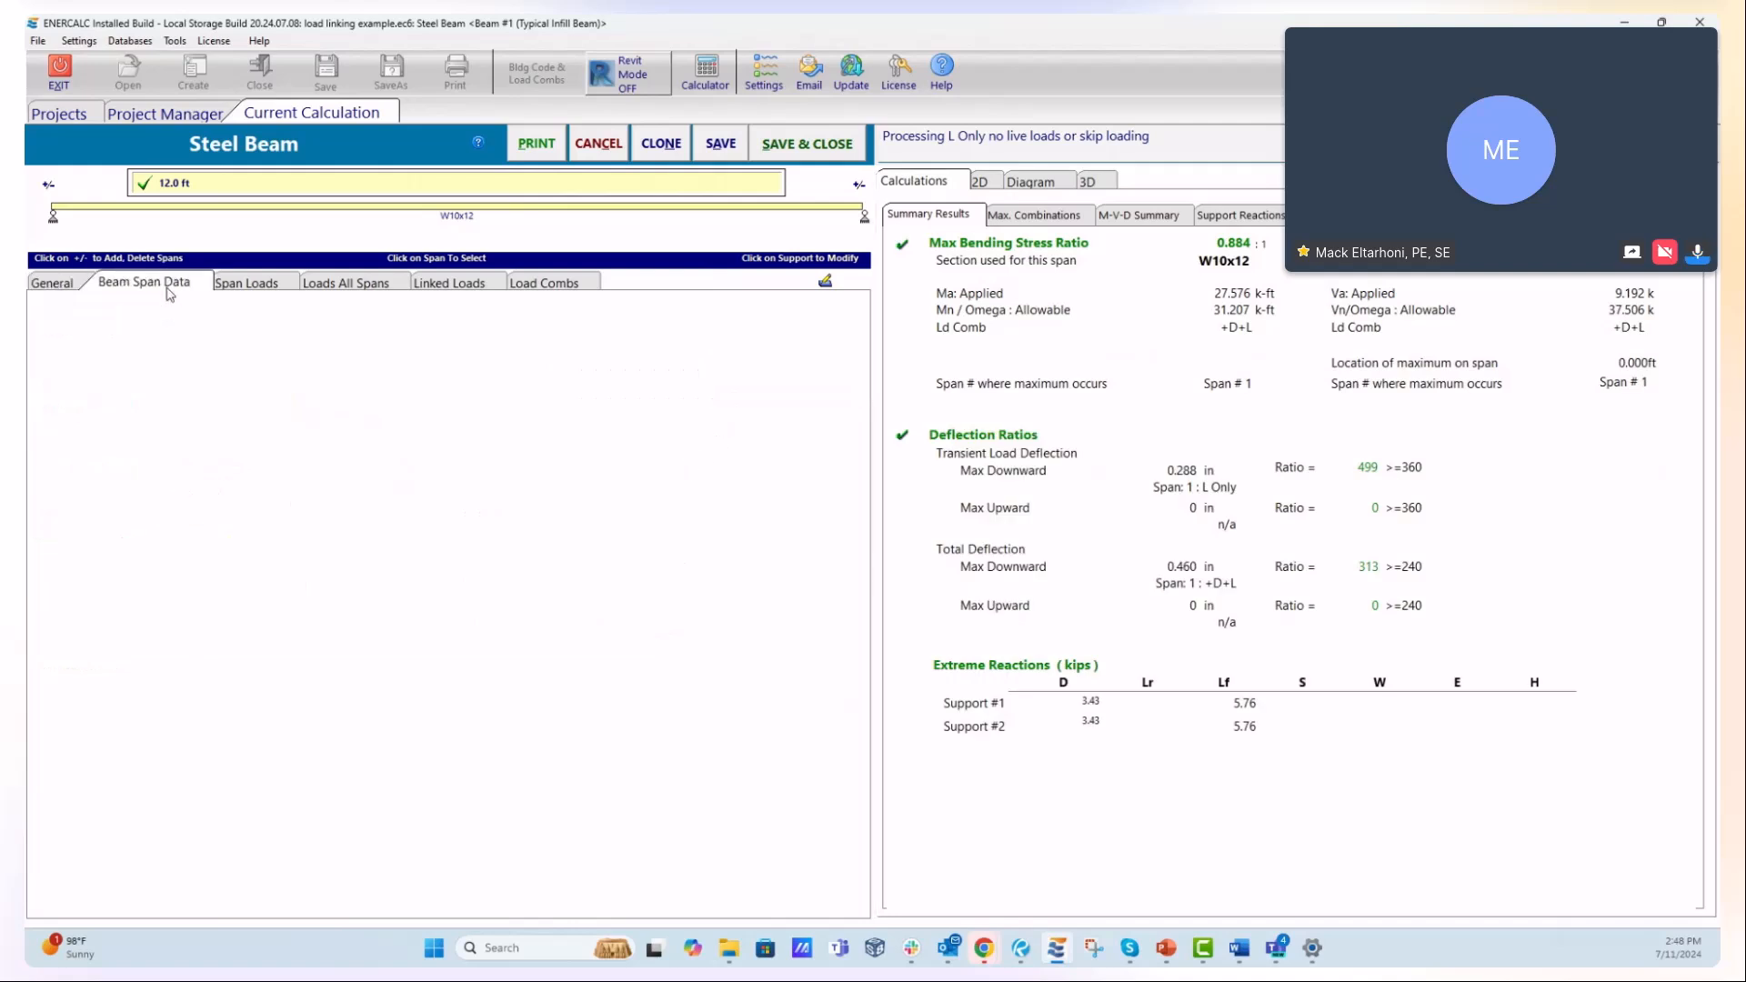
pyautogui.click(251, 282)
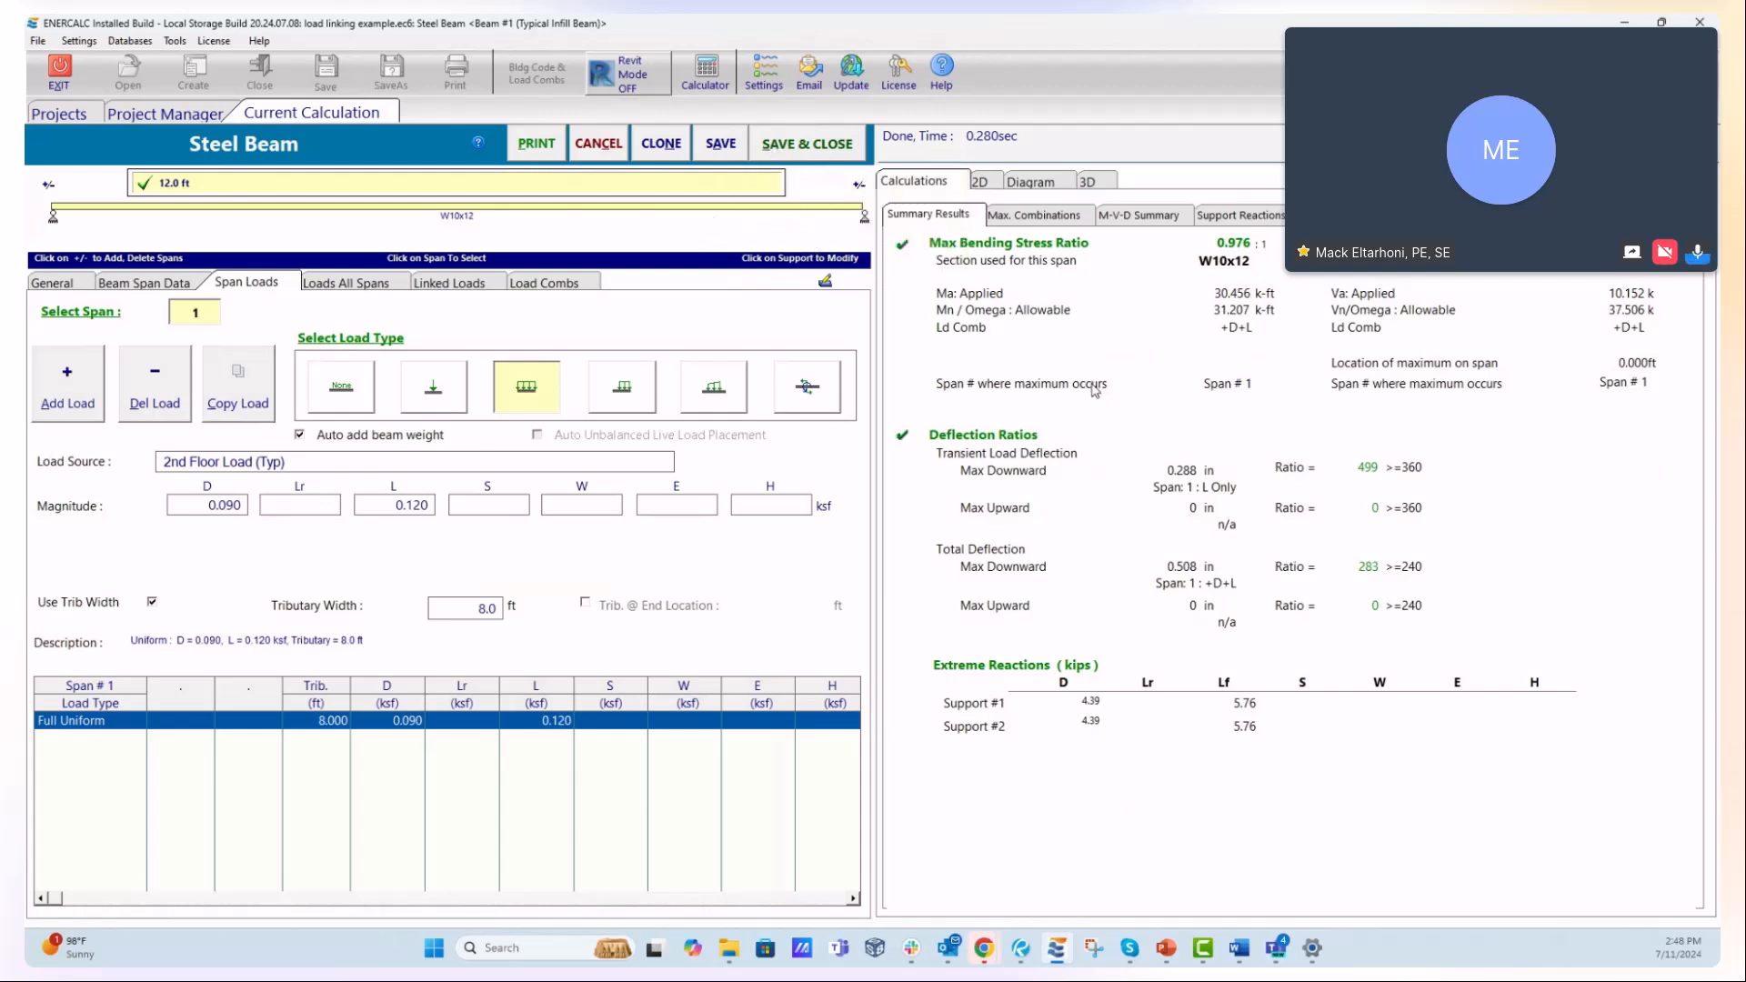
pyautogui.click(806, 149)
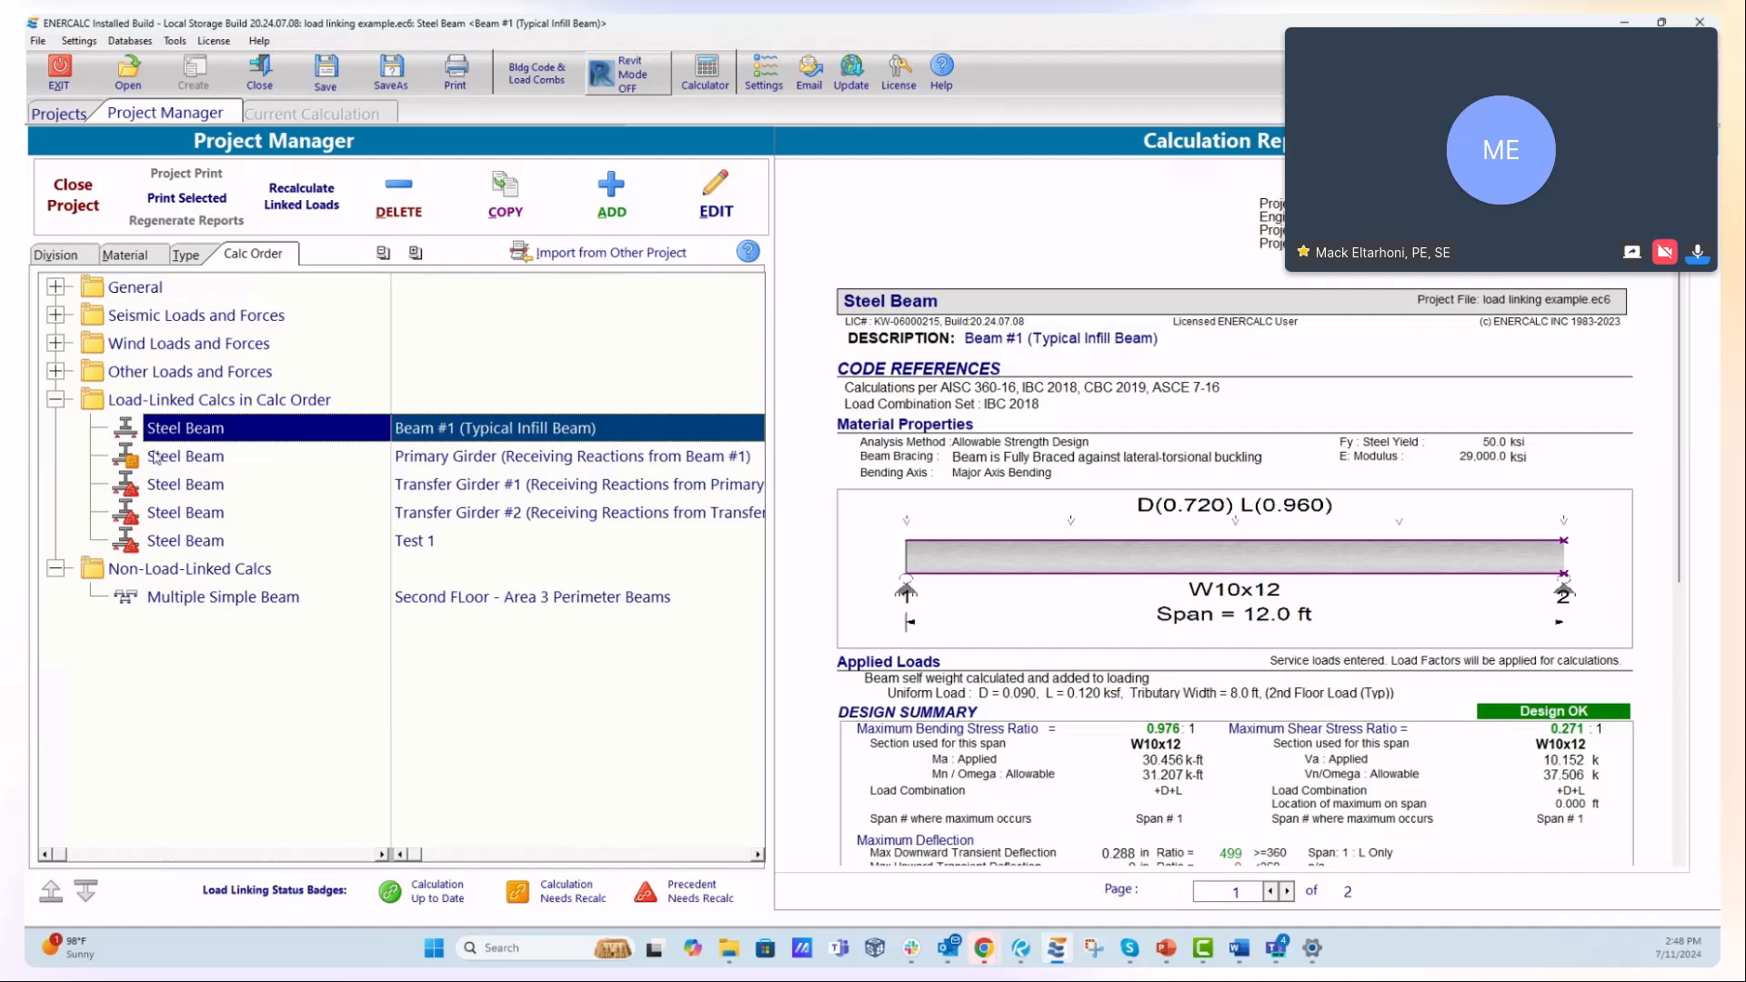
# - Examine the load linking status badges and report summaries of the Primary Girder, both Transfer Girders and Test 1
pyautogui.click(200, 459)
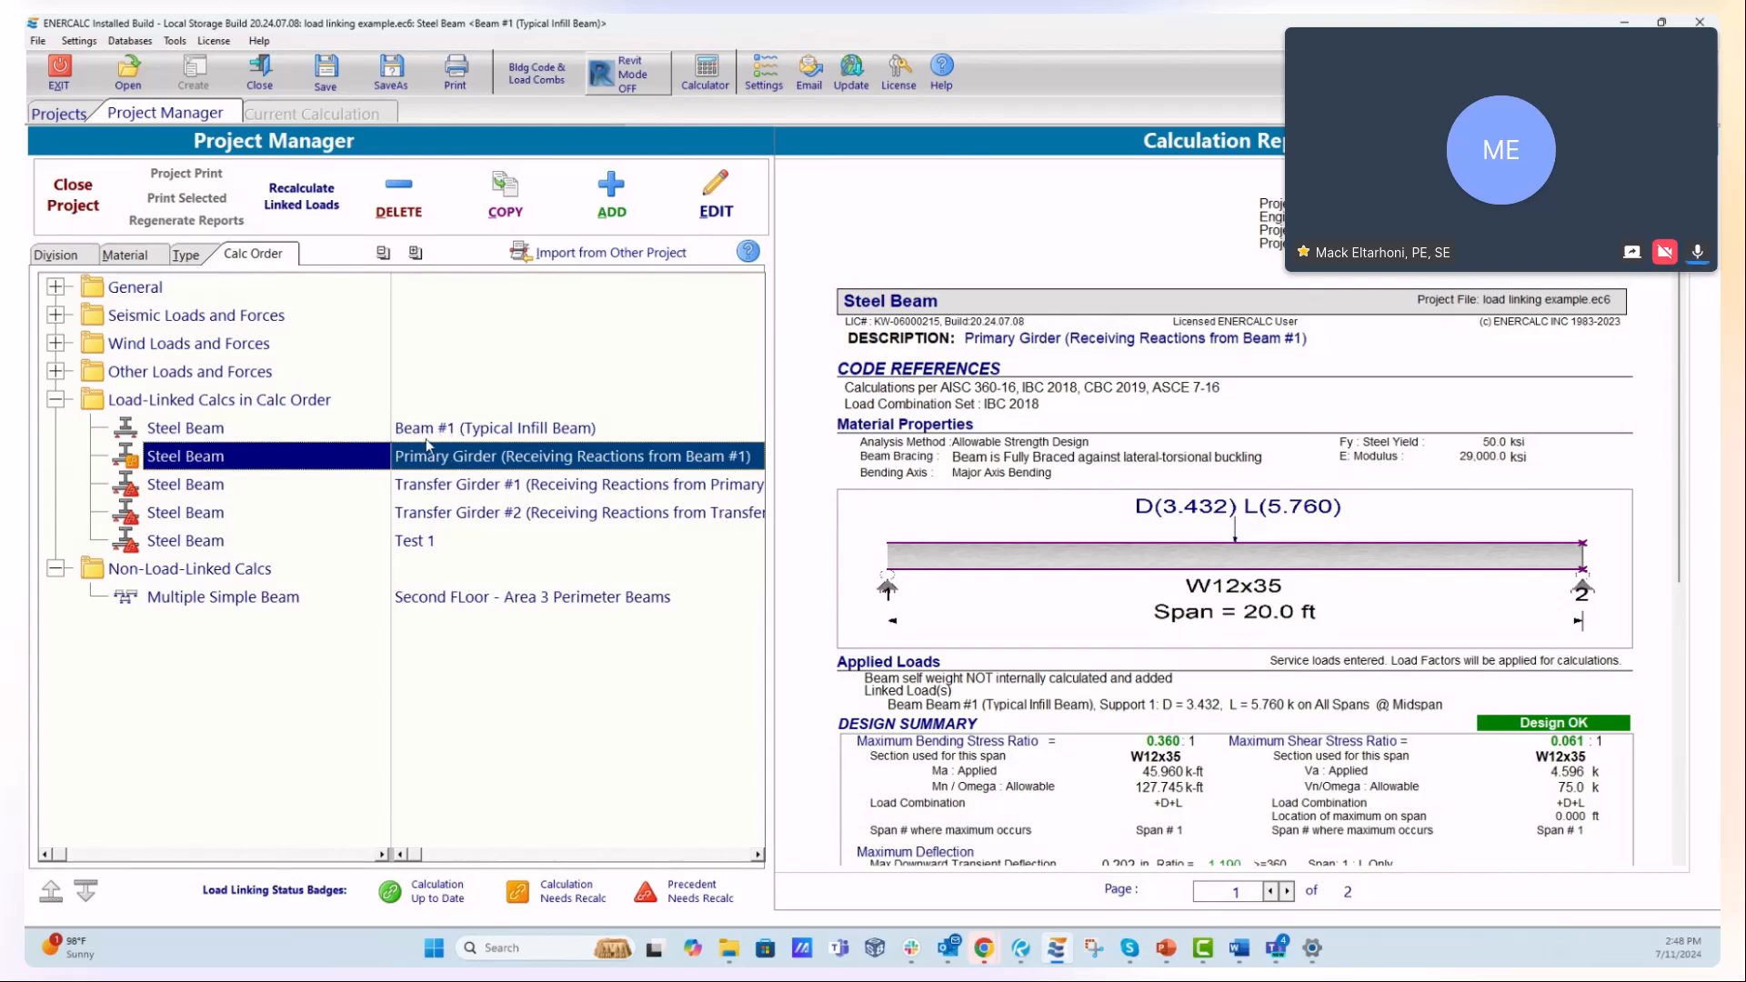
pyautogui.click(178, 492)
pyautogui.click(178, 516)
pyautogui.click(185, 539)
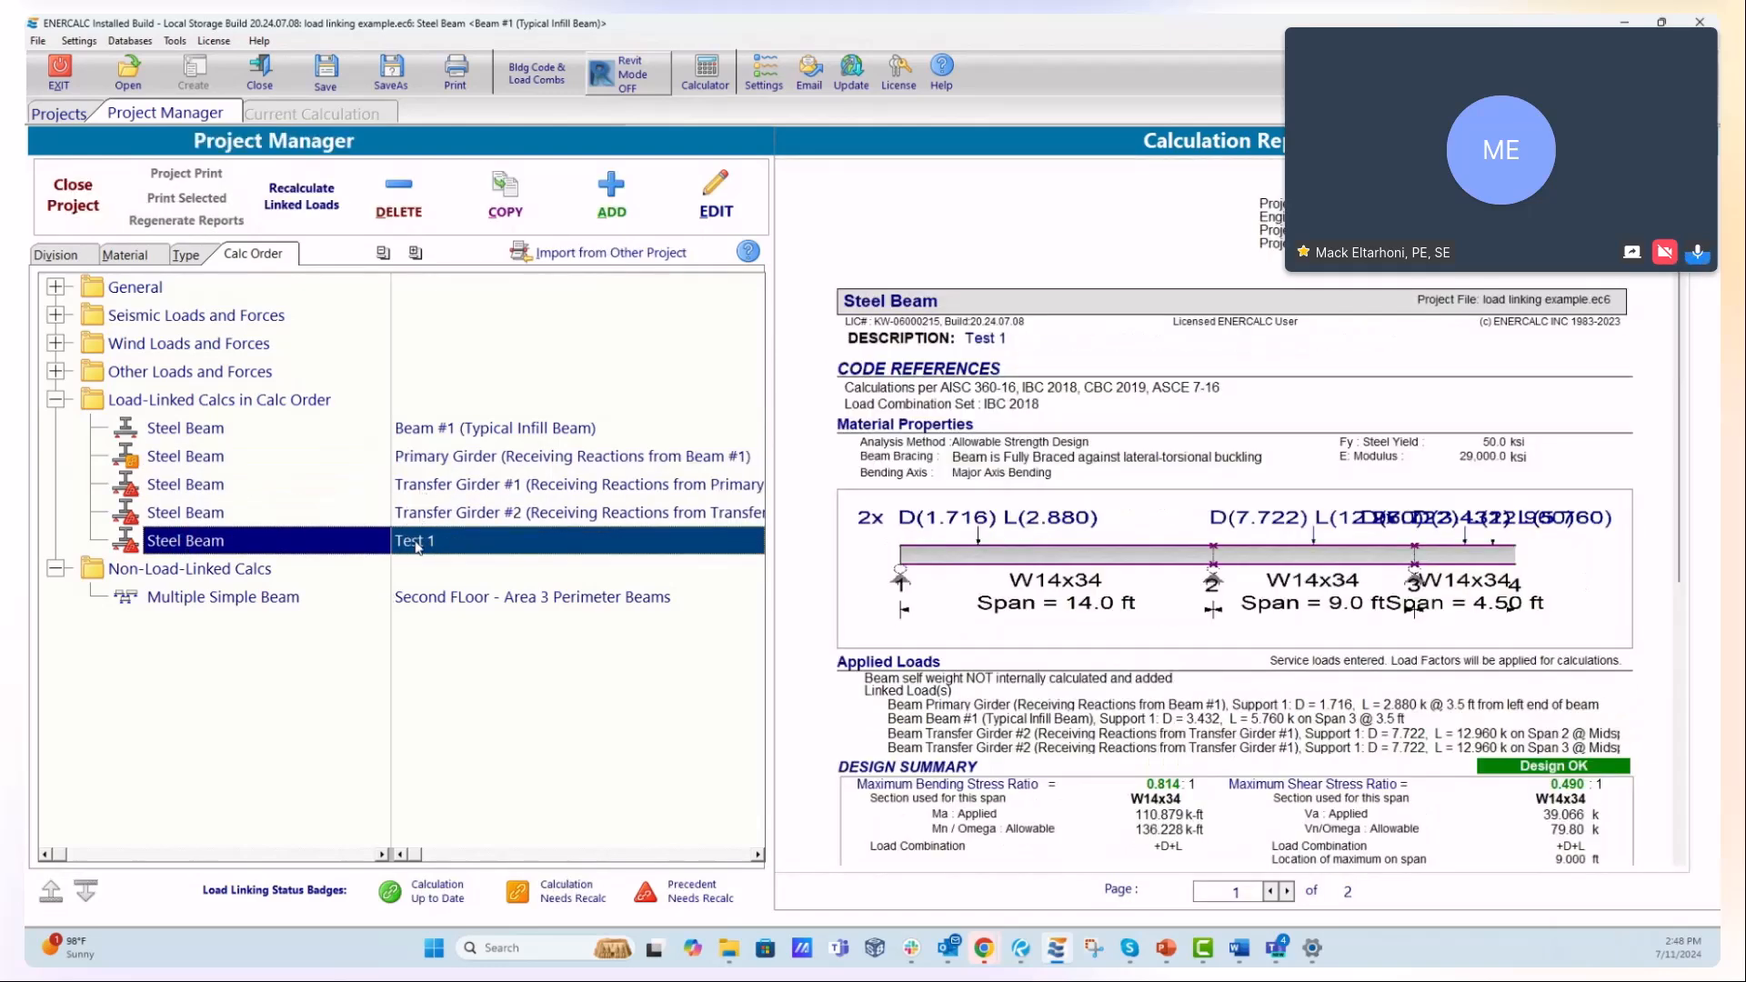
pyautogui.click(430, 489)
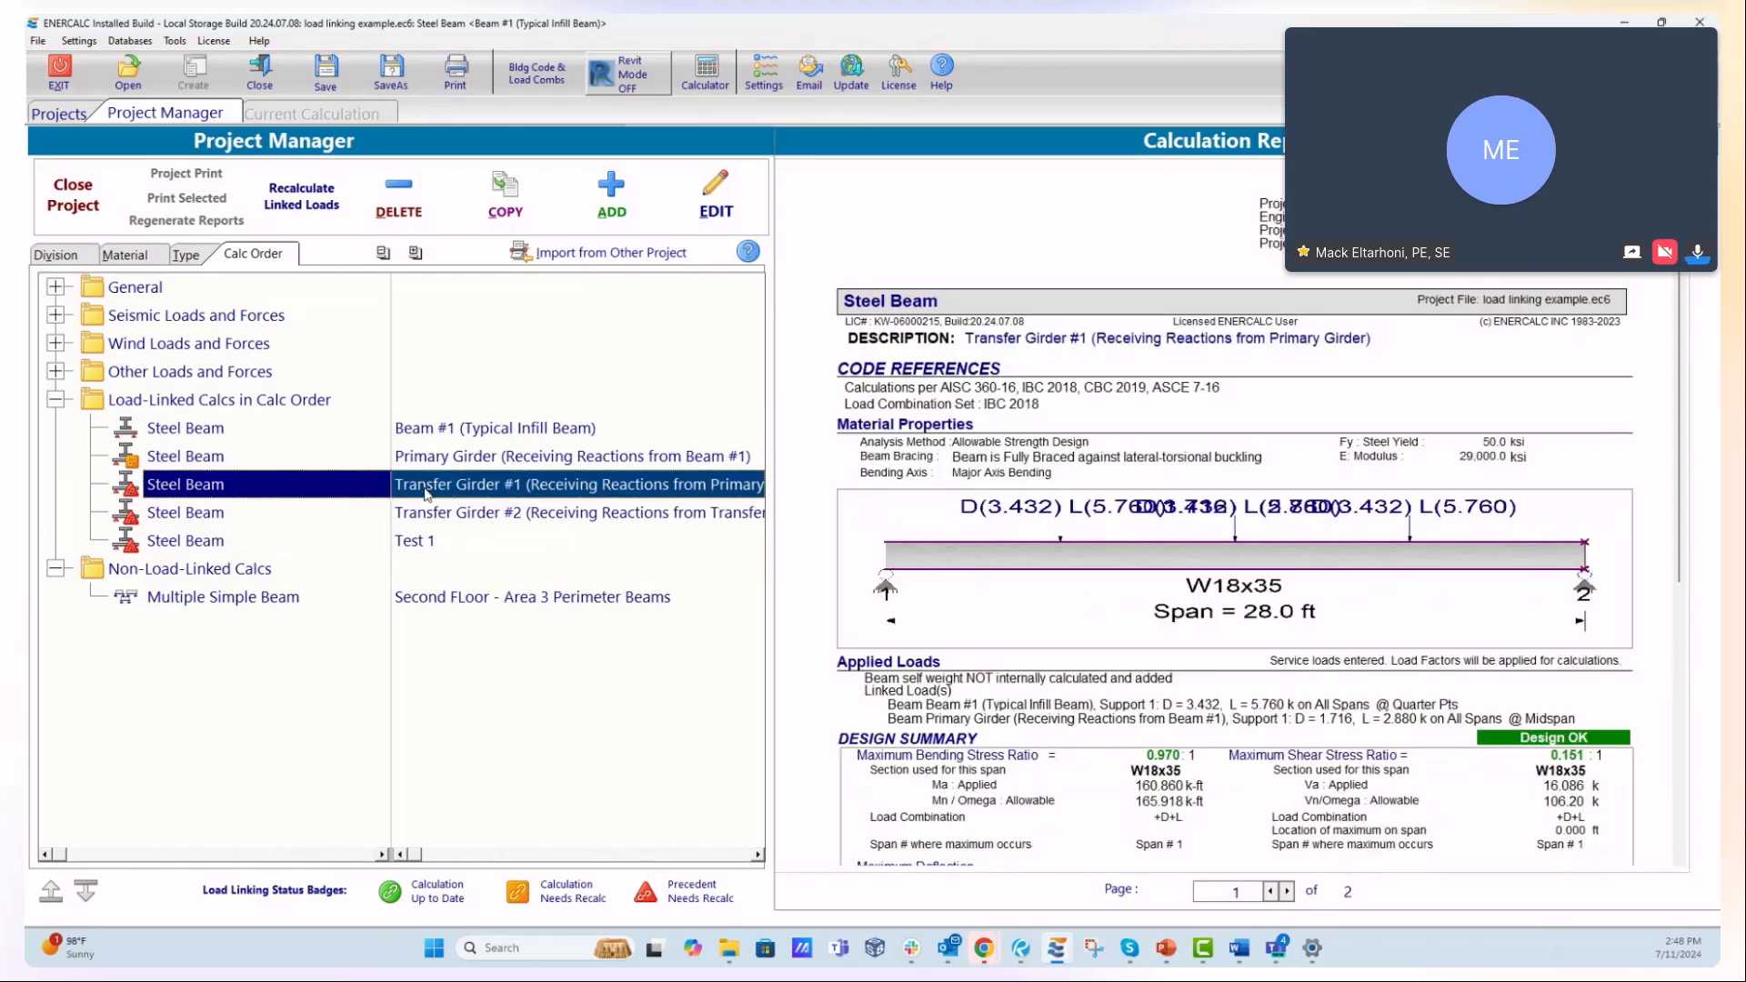
pyautogui.click(430, 464)
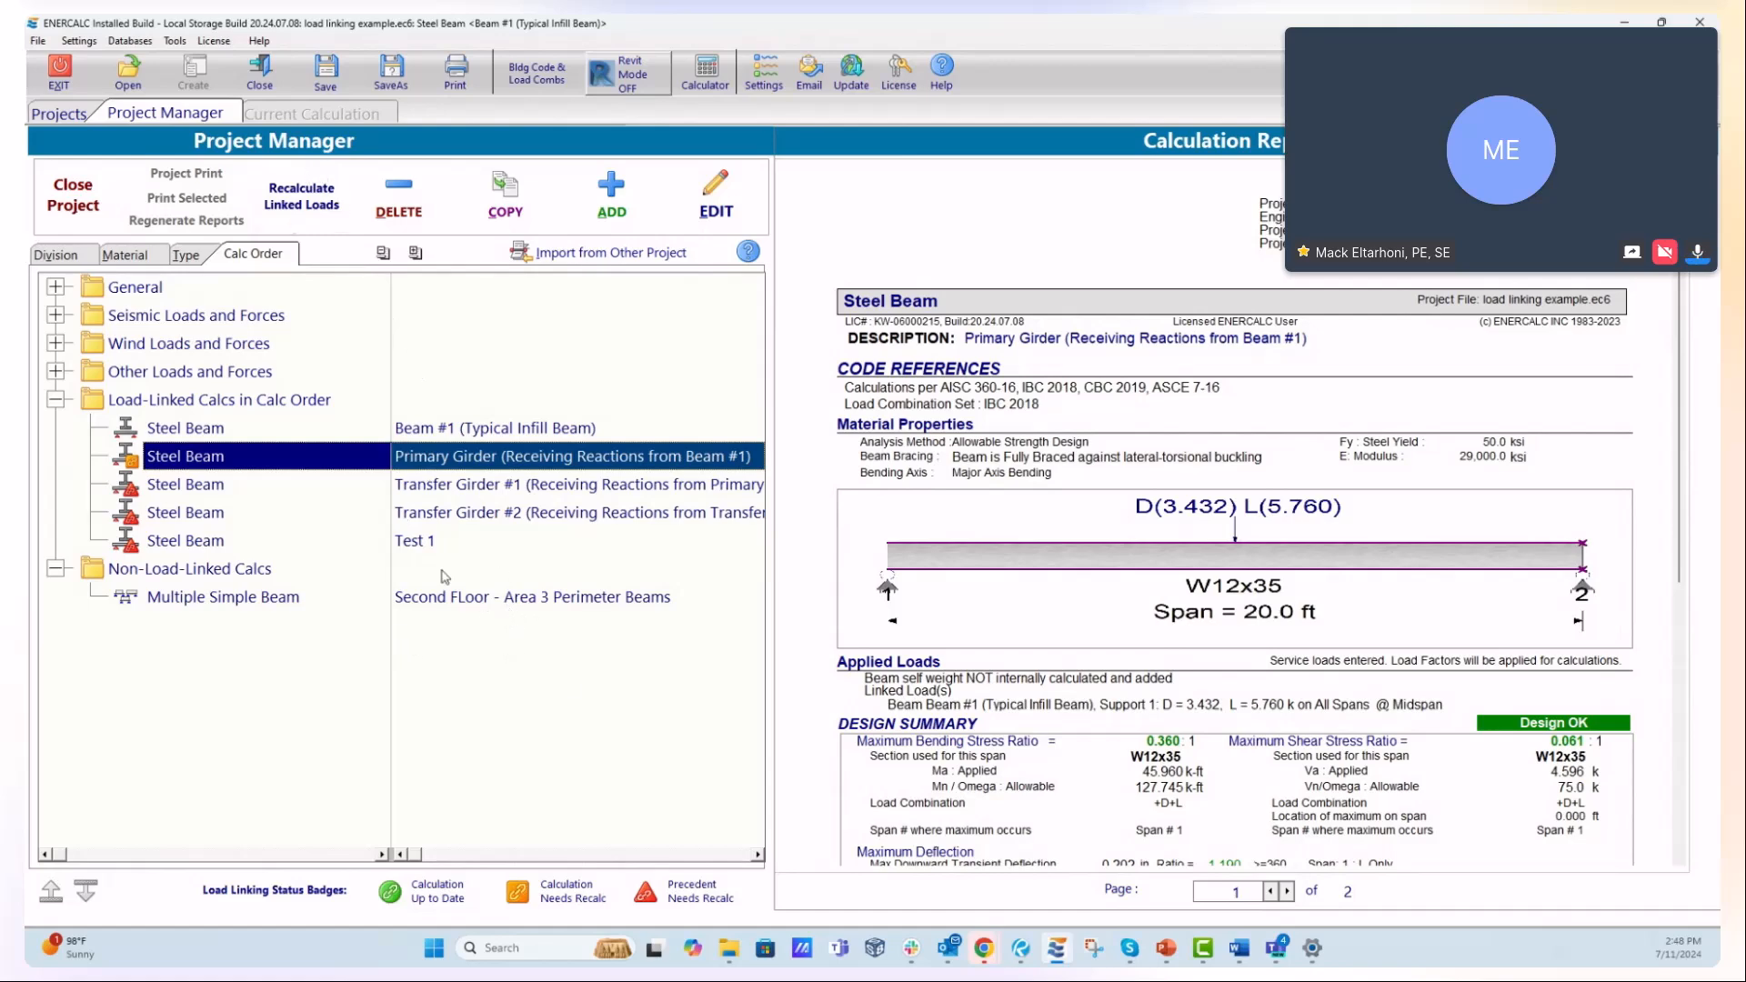
pyautogui.click(454, 490)
pyautogui.click(445, 516)
pyautogui.click(452, 489)
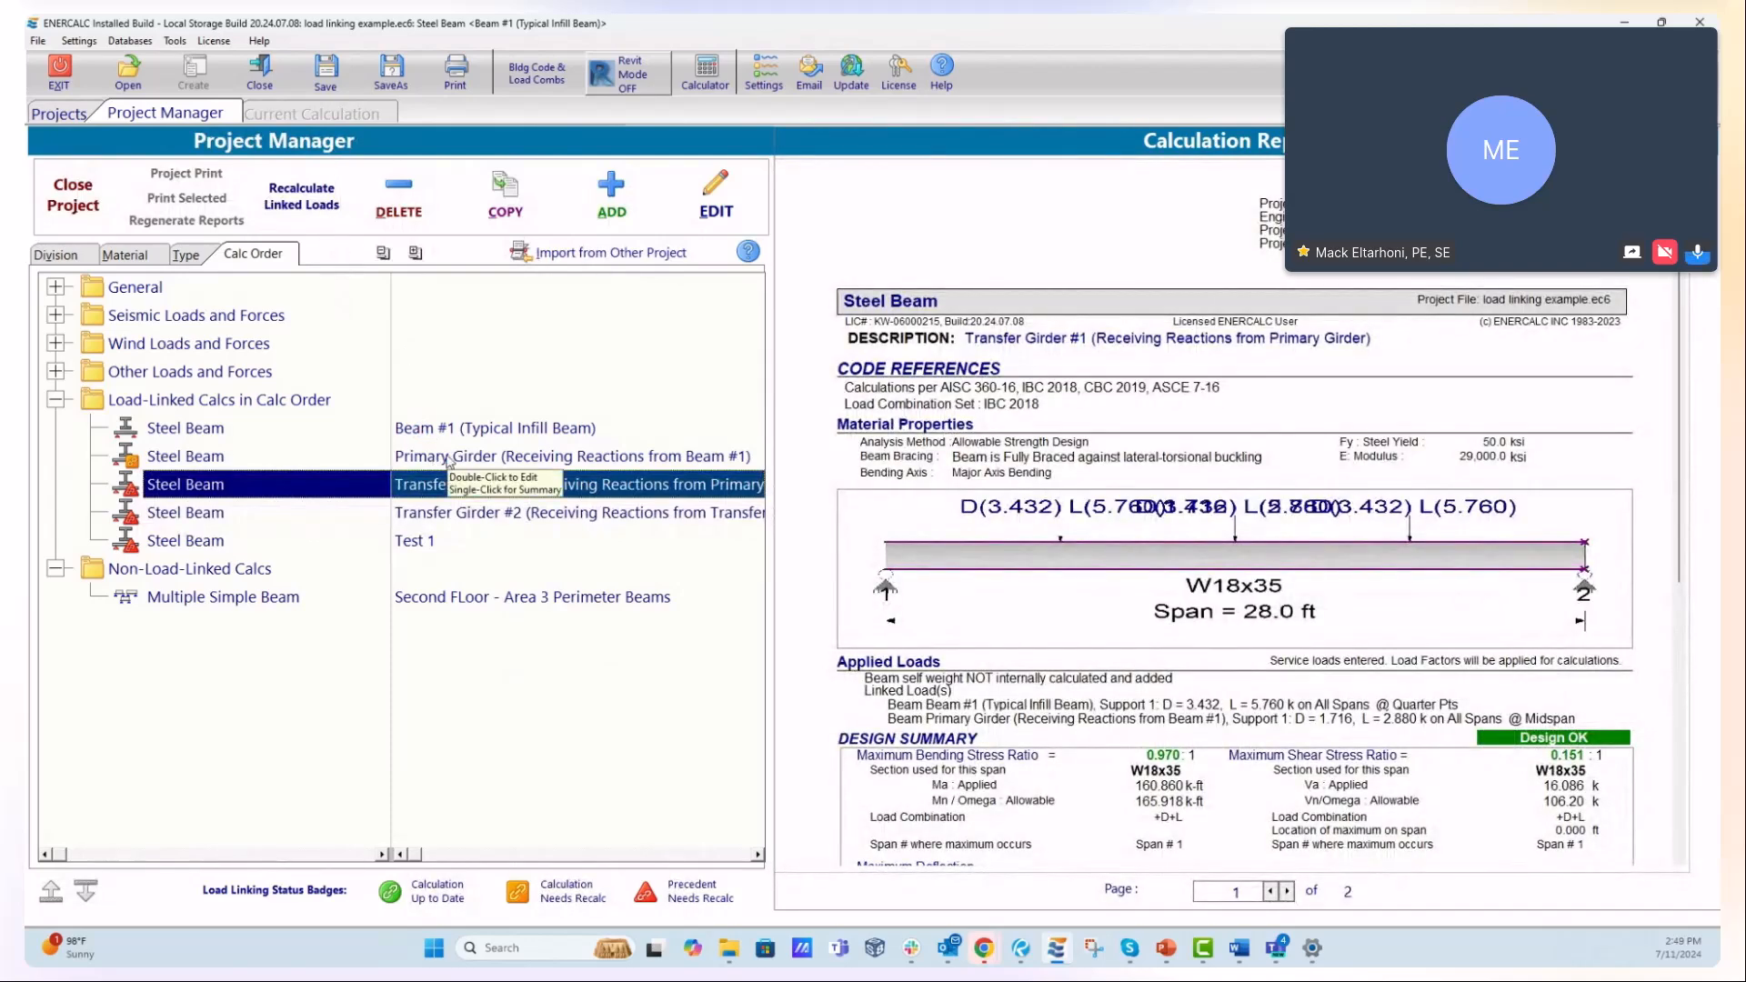
pyautogui.click(450, 462)
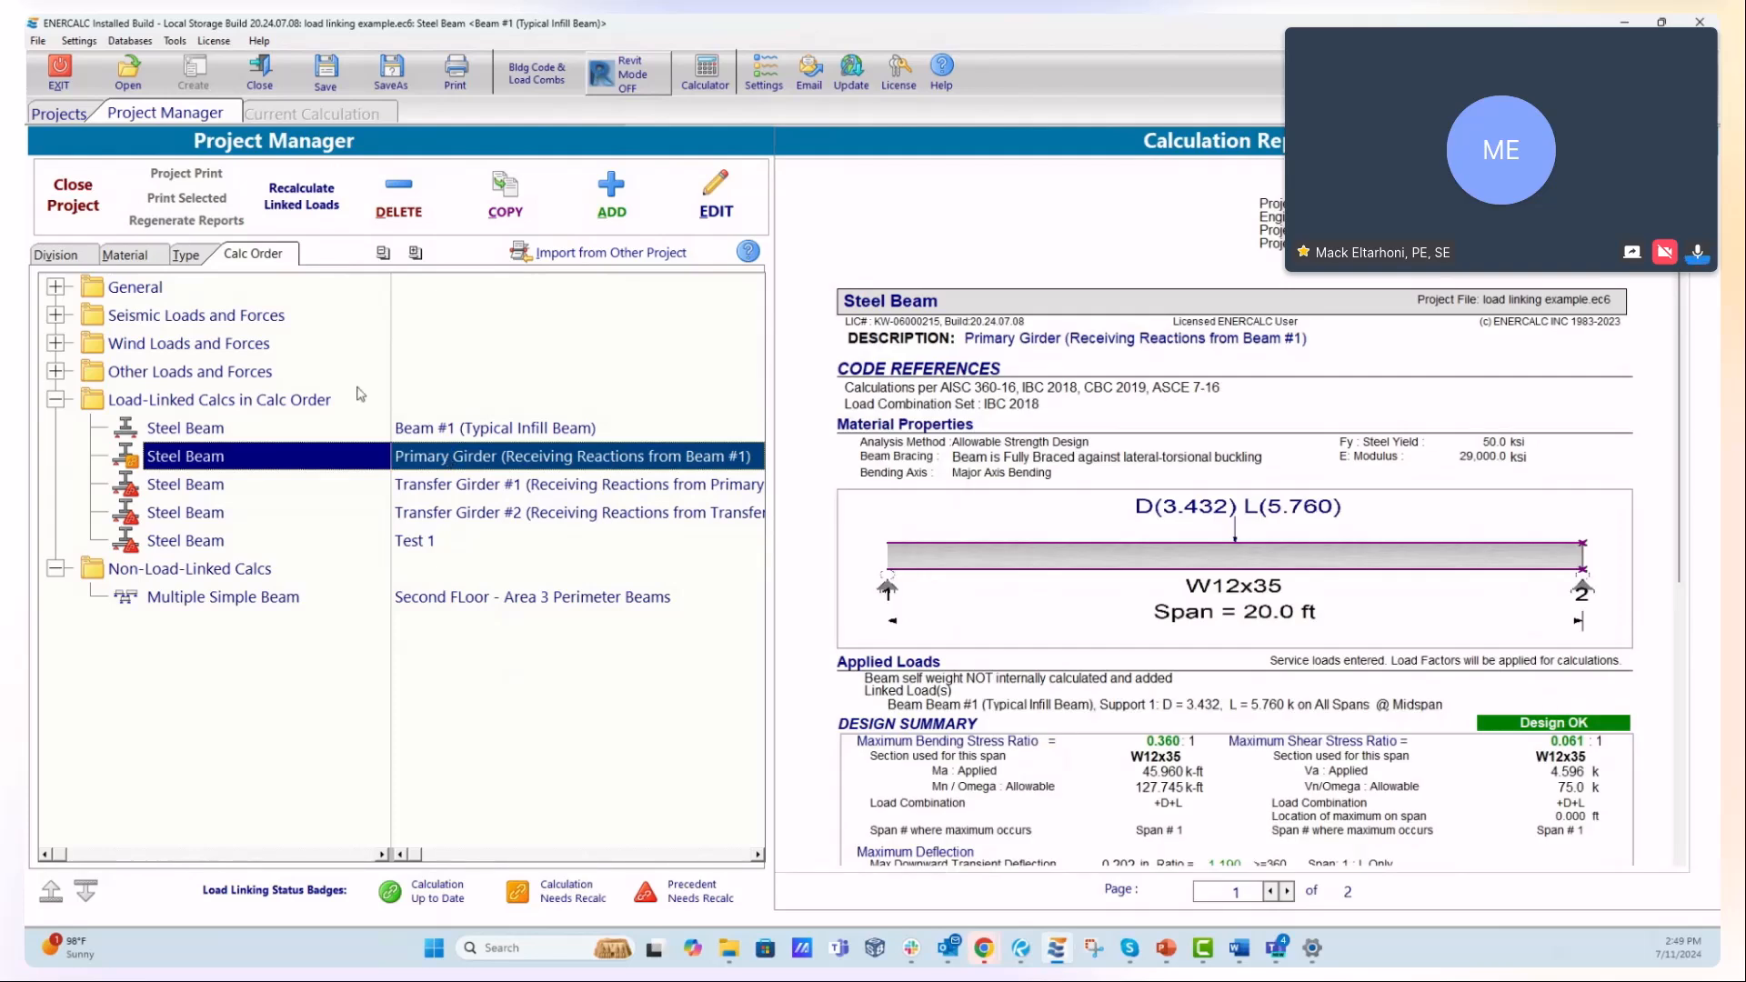
# - Recalculate the linked loads and review the updated design summaries of Transfer Girder #1 and Transfer Girder #2
pyautogui.click(306, 210)
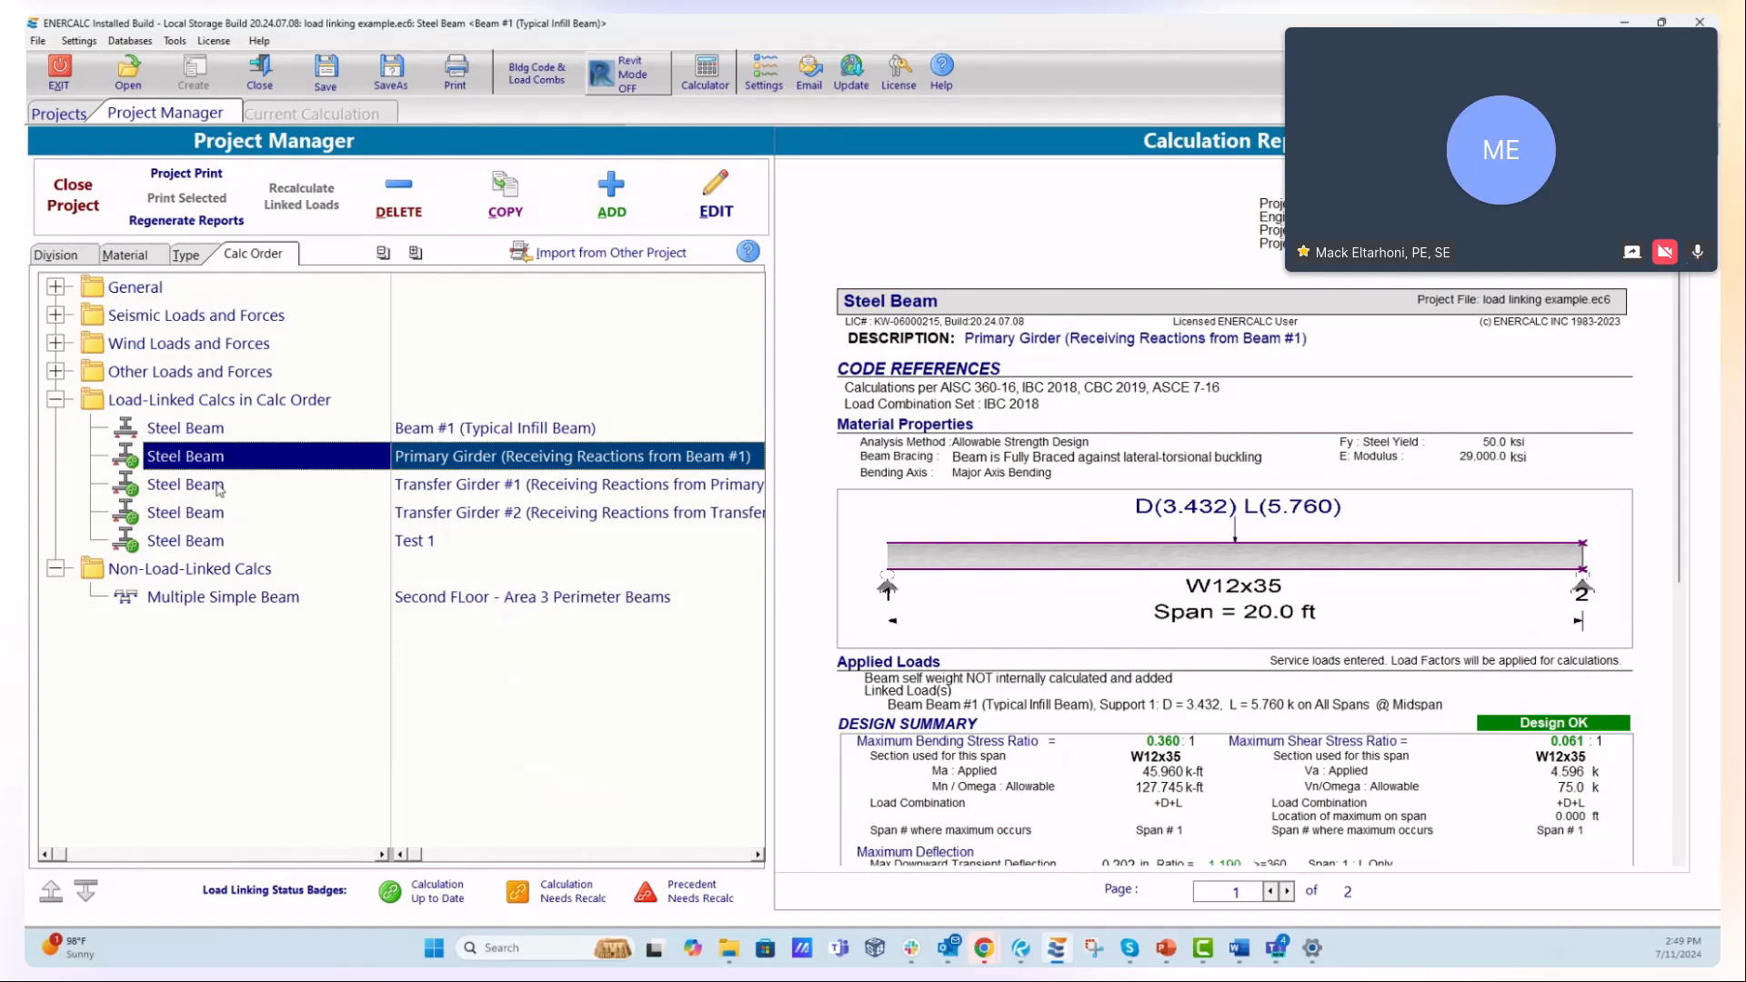
pyautogui.click(511, 487)
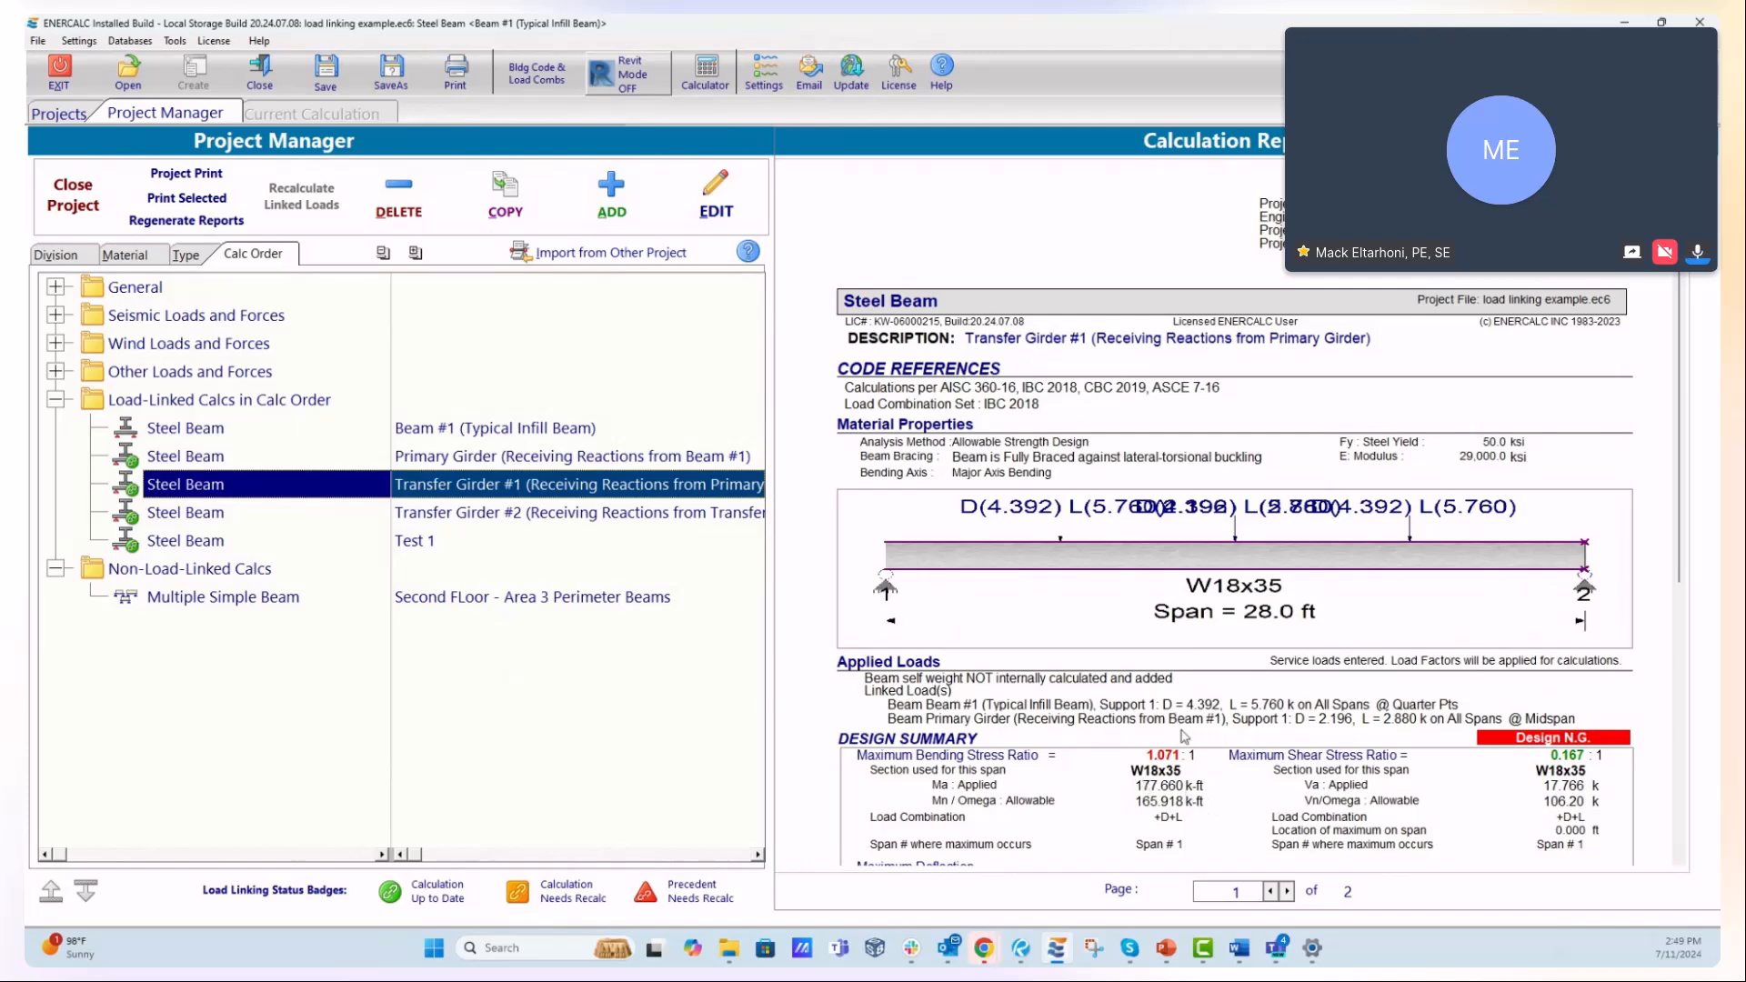
pyautogui.click(433, 514)
pyautogui.click(426, 489)
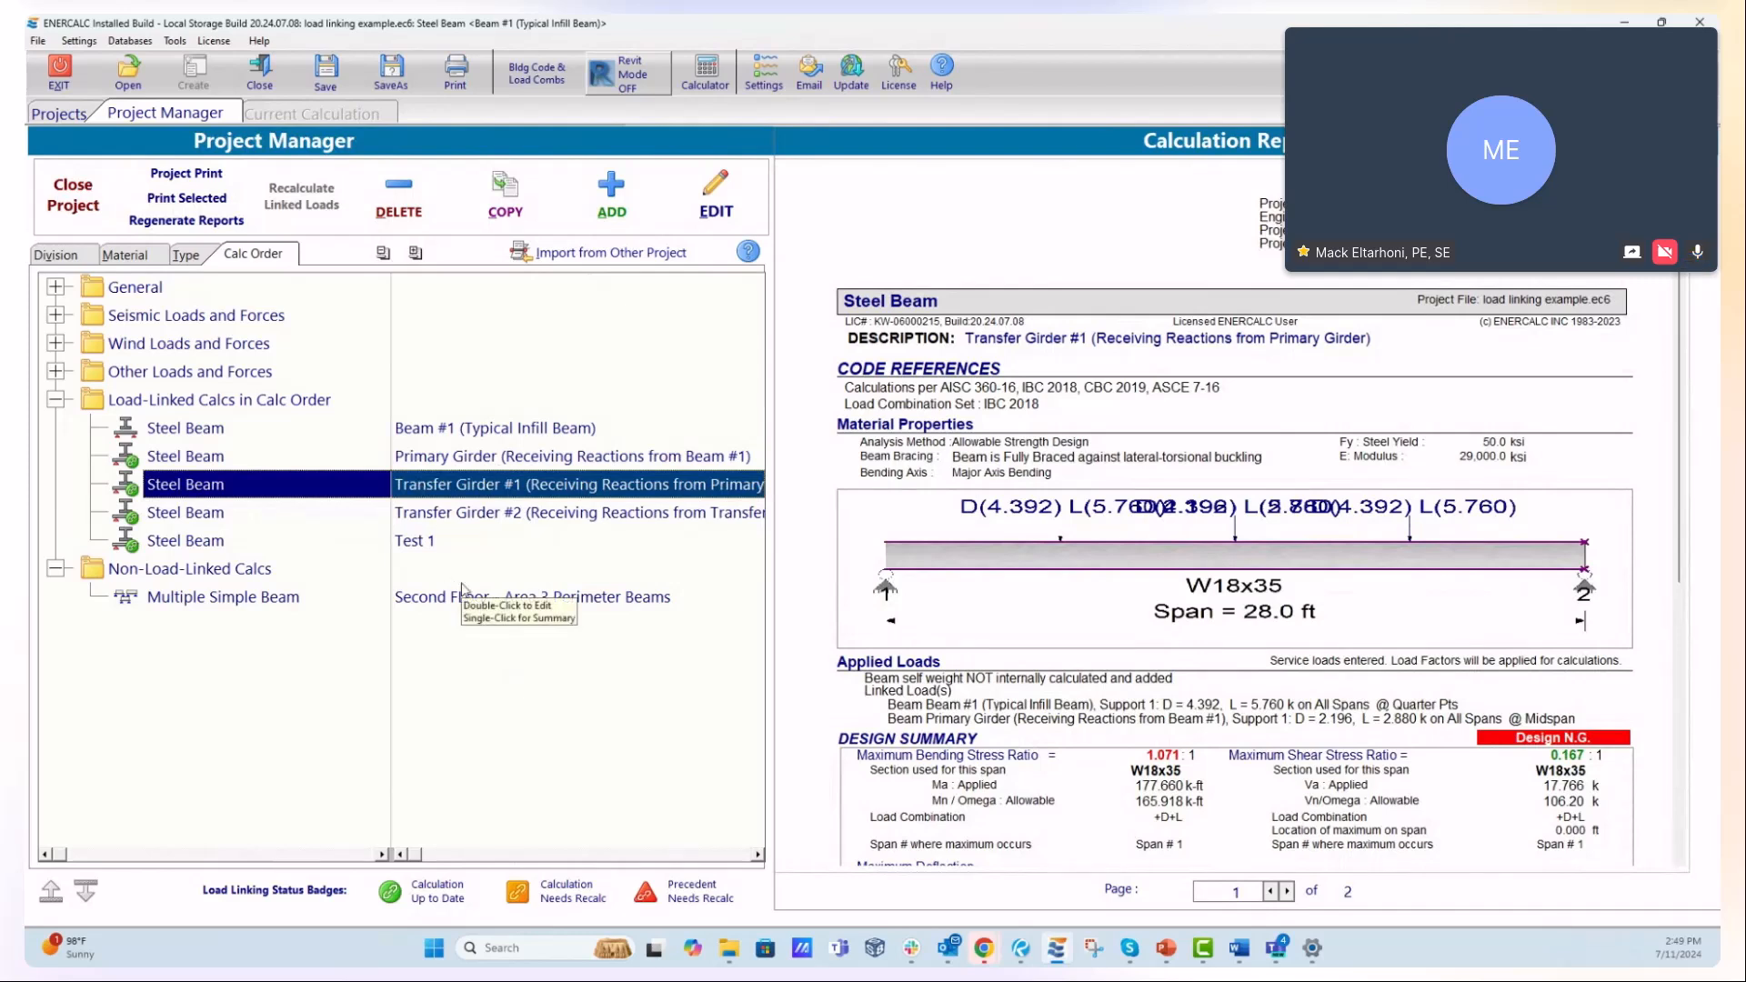
# - Edit the Transfer Girder #1 calculation and change its section to W18x50
pyautogui.click(716, 196)
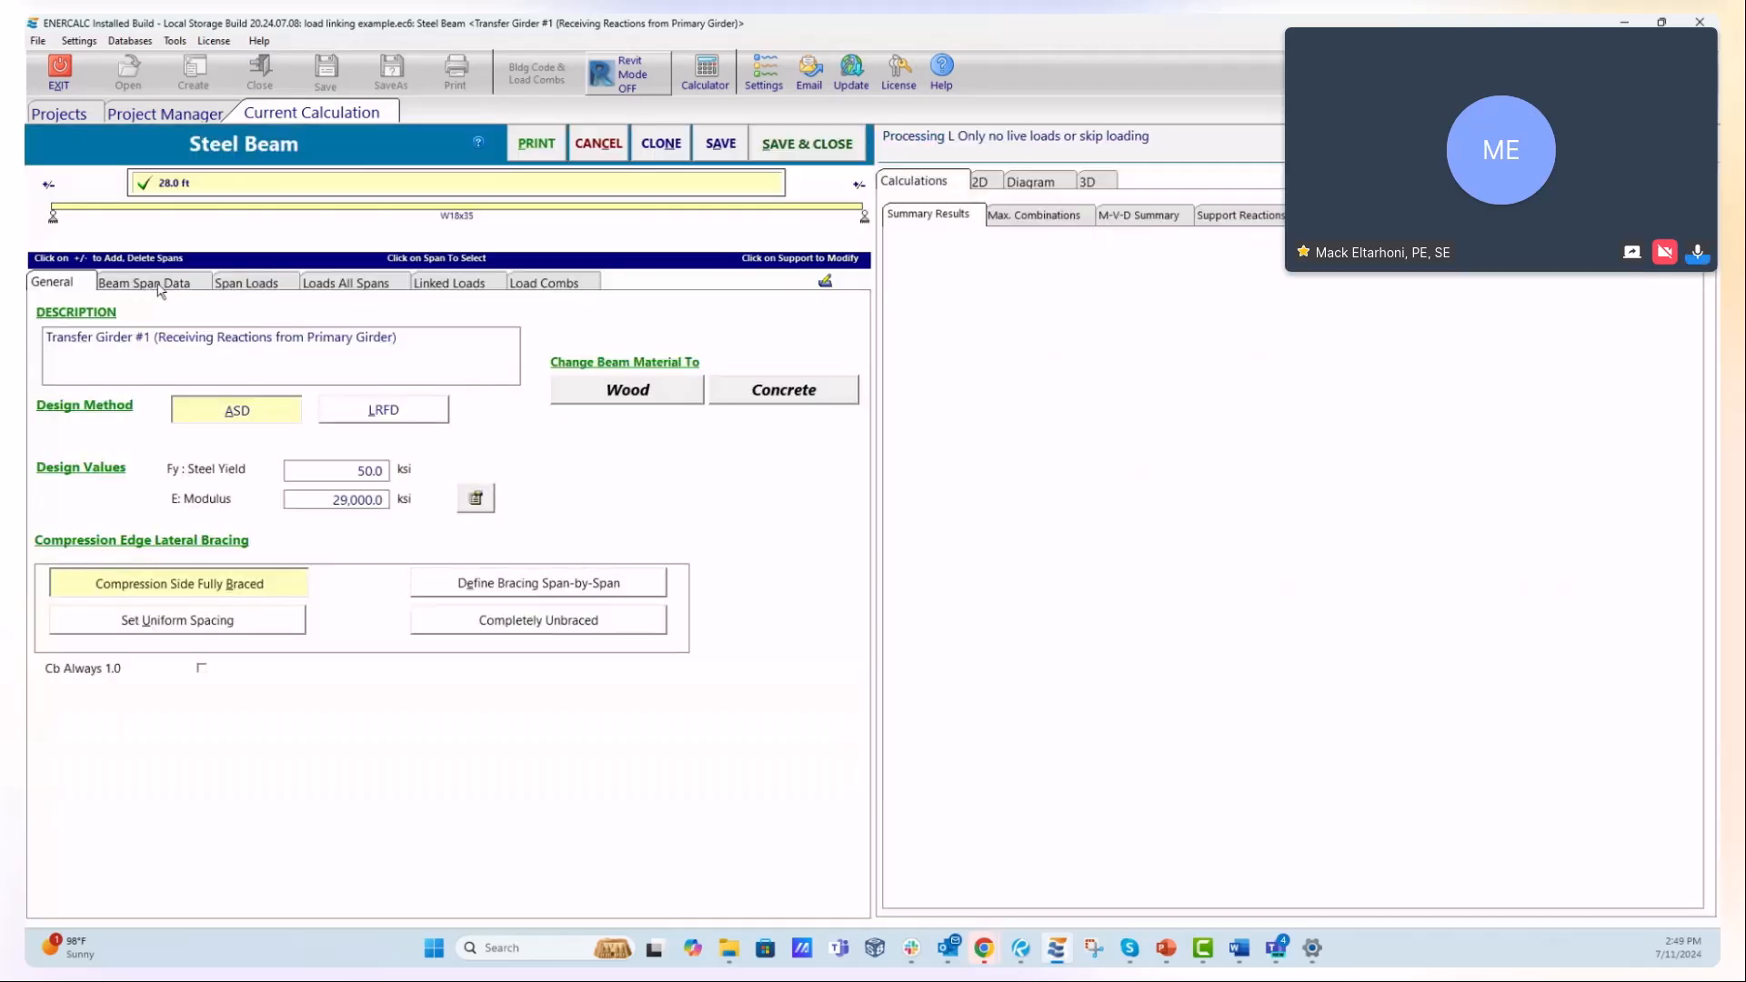
pyautogui.click(166, 286)
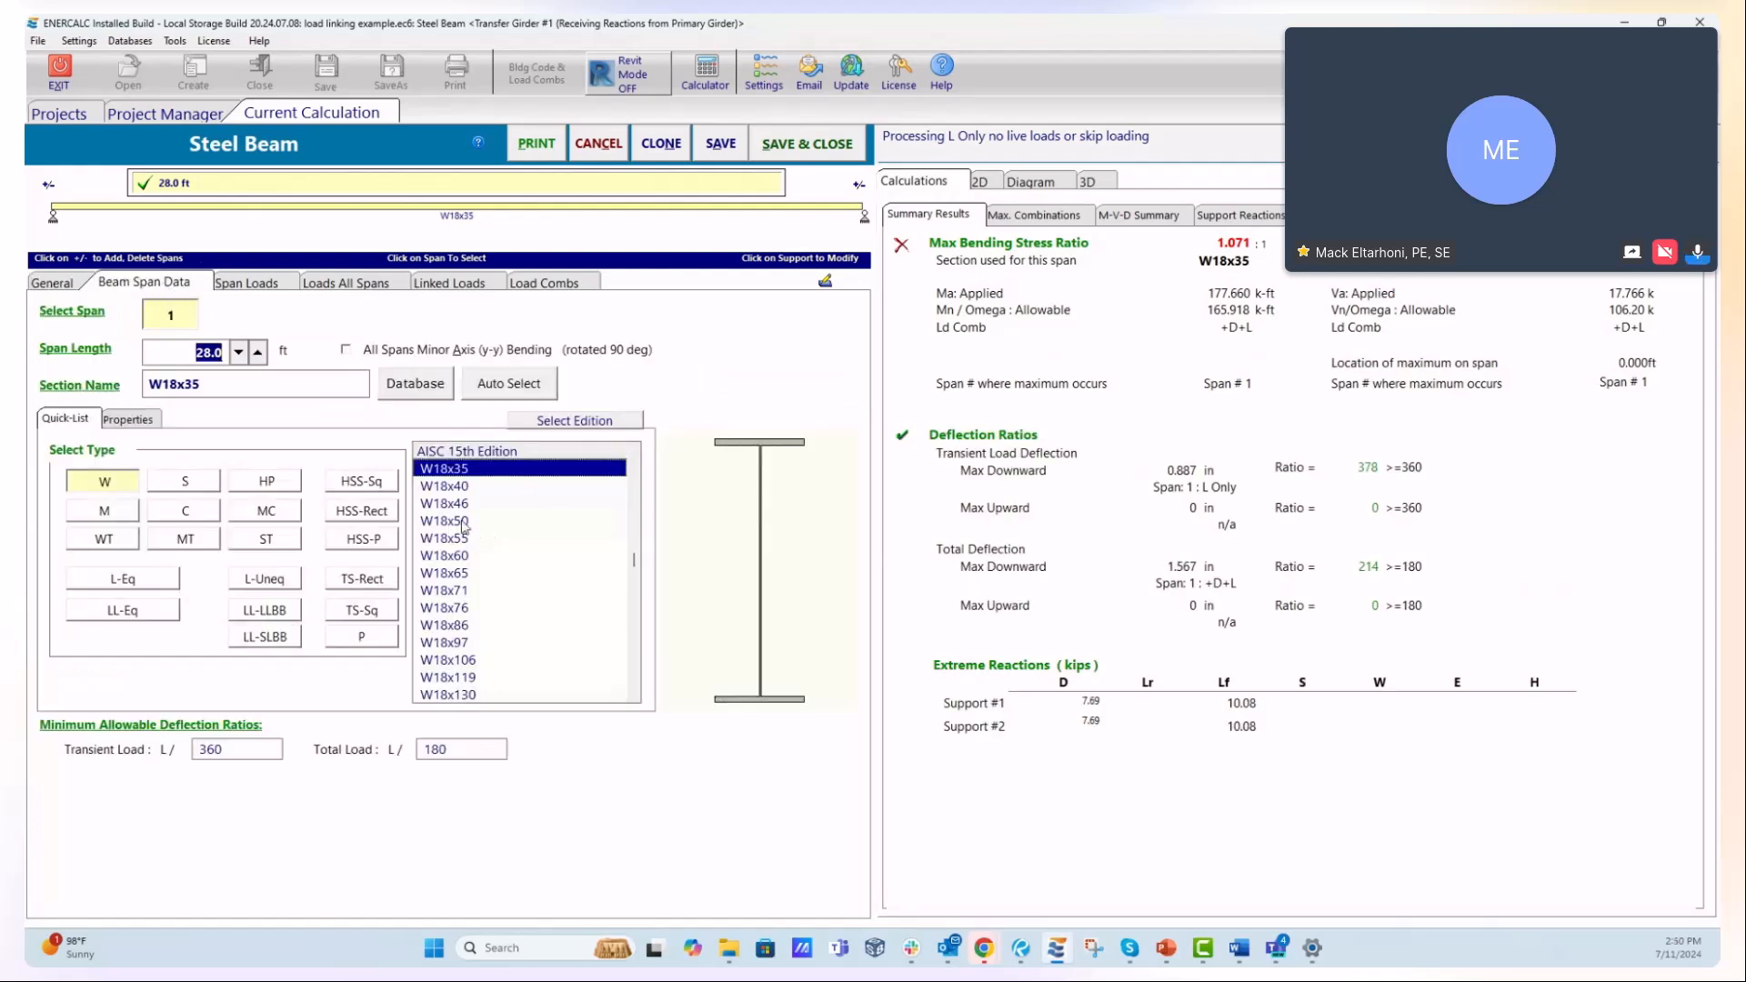
pyautogui.click(460, 522)
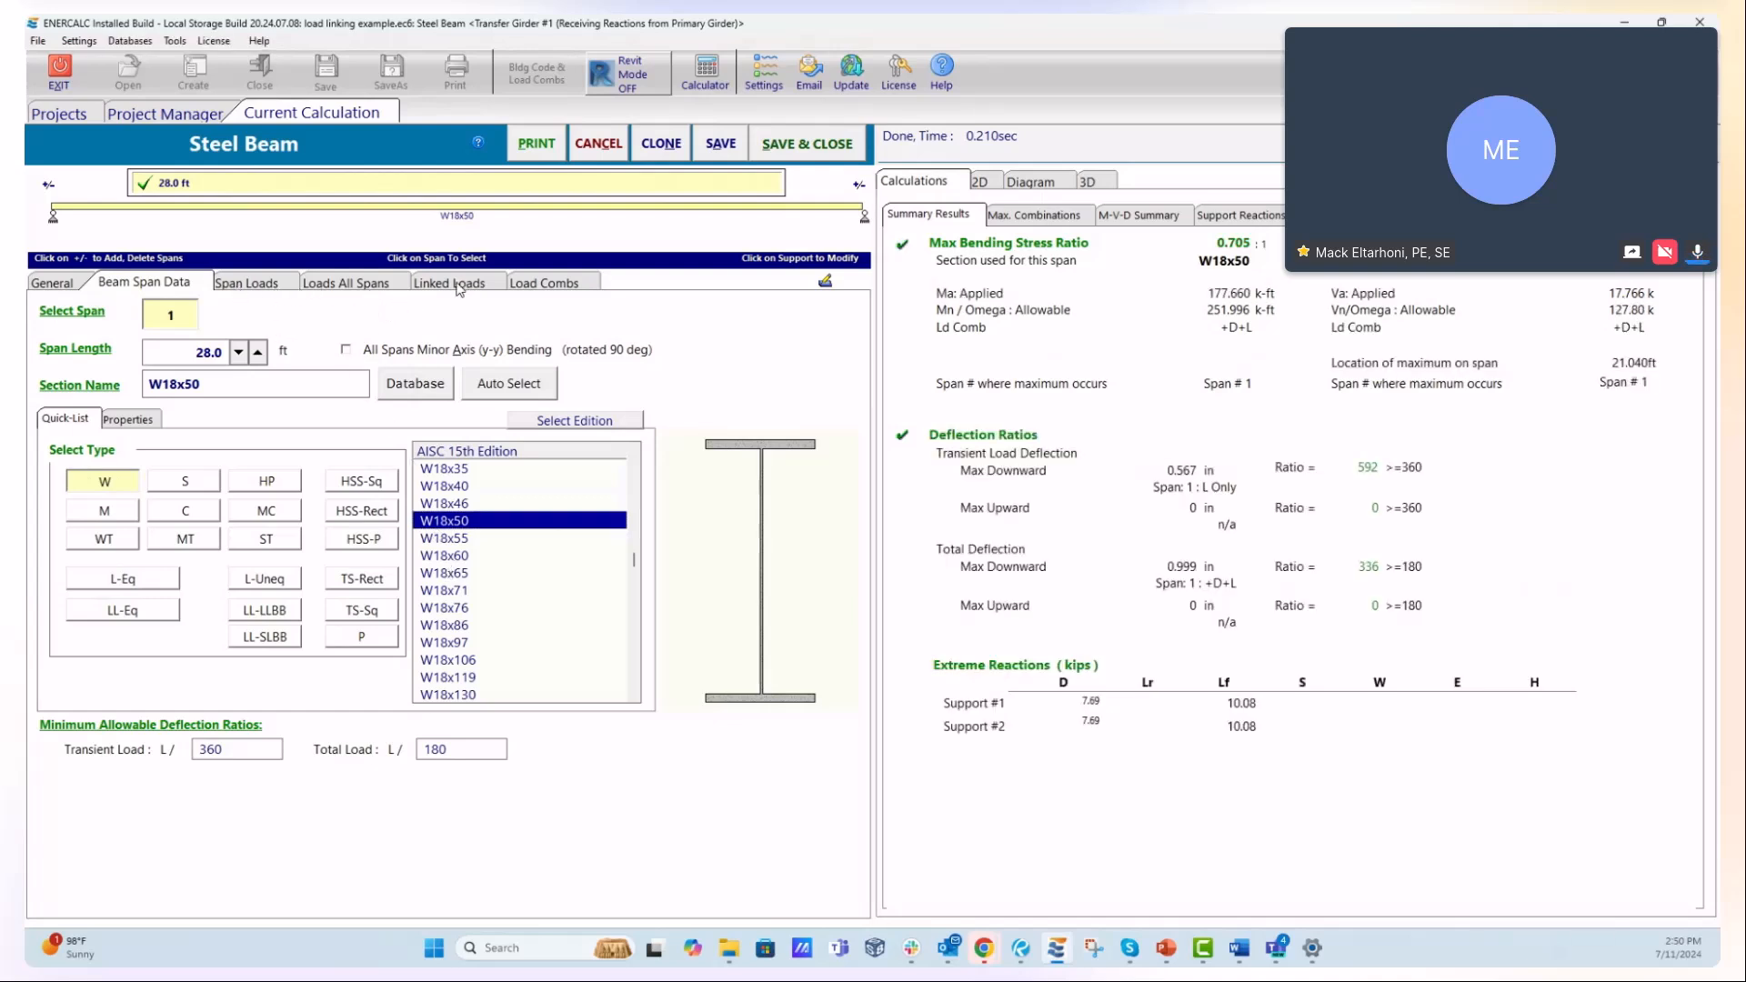
# - Link Beam #1's support 1 reaction, applied 2 times, at 18 ft from the span's left end, and save and close Transfer Girder #1
pyautogui.click(250, 283)
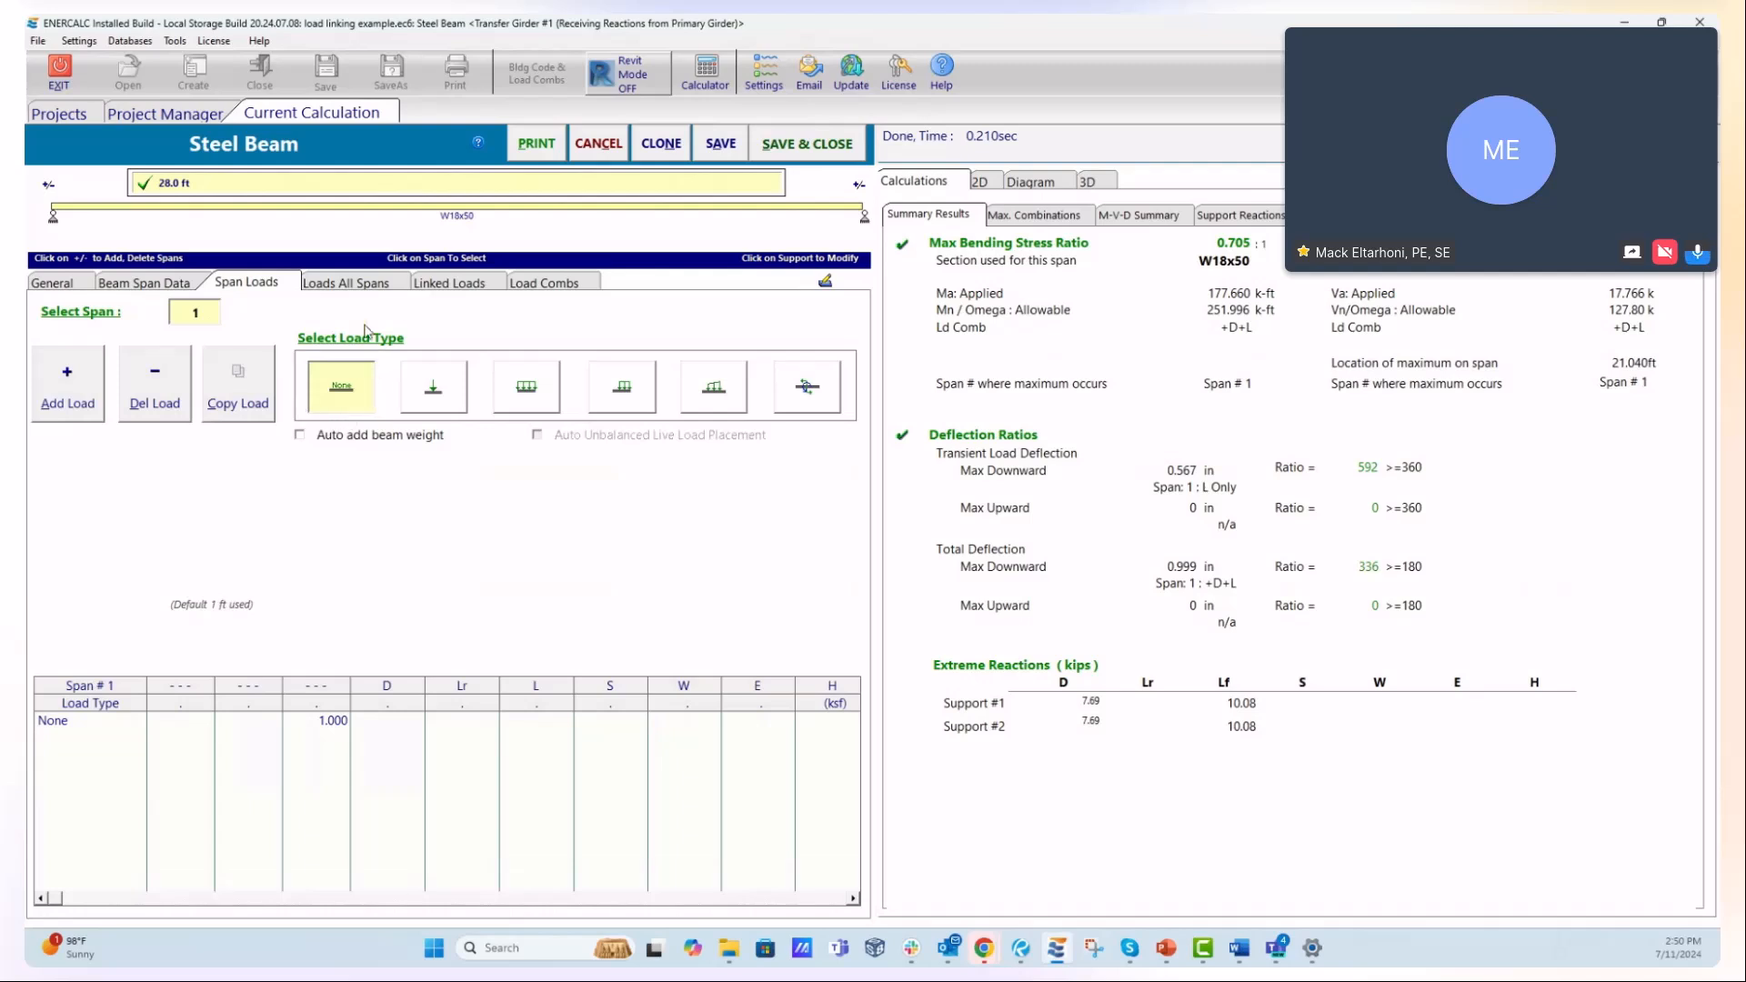
pyautogui.click(457, 285)
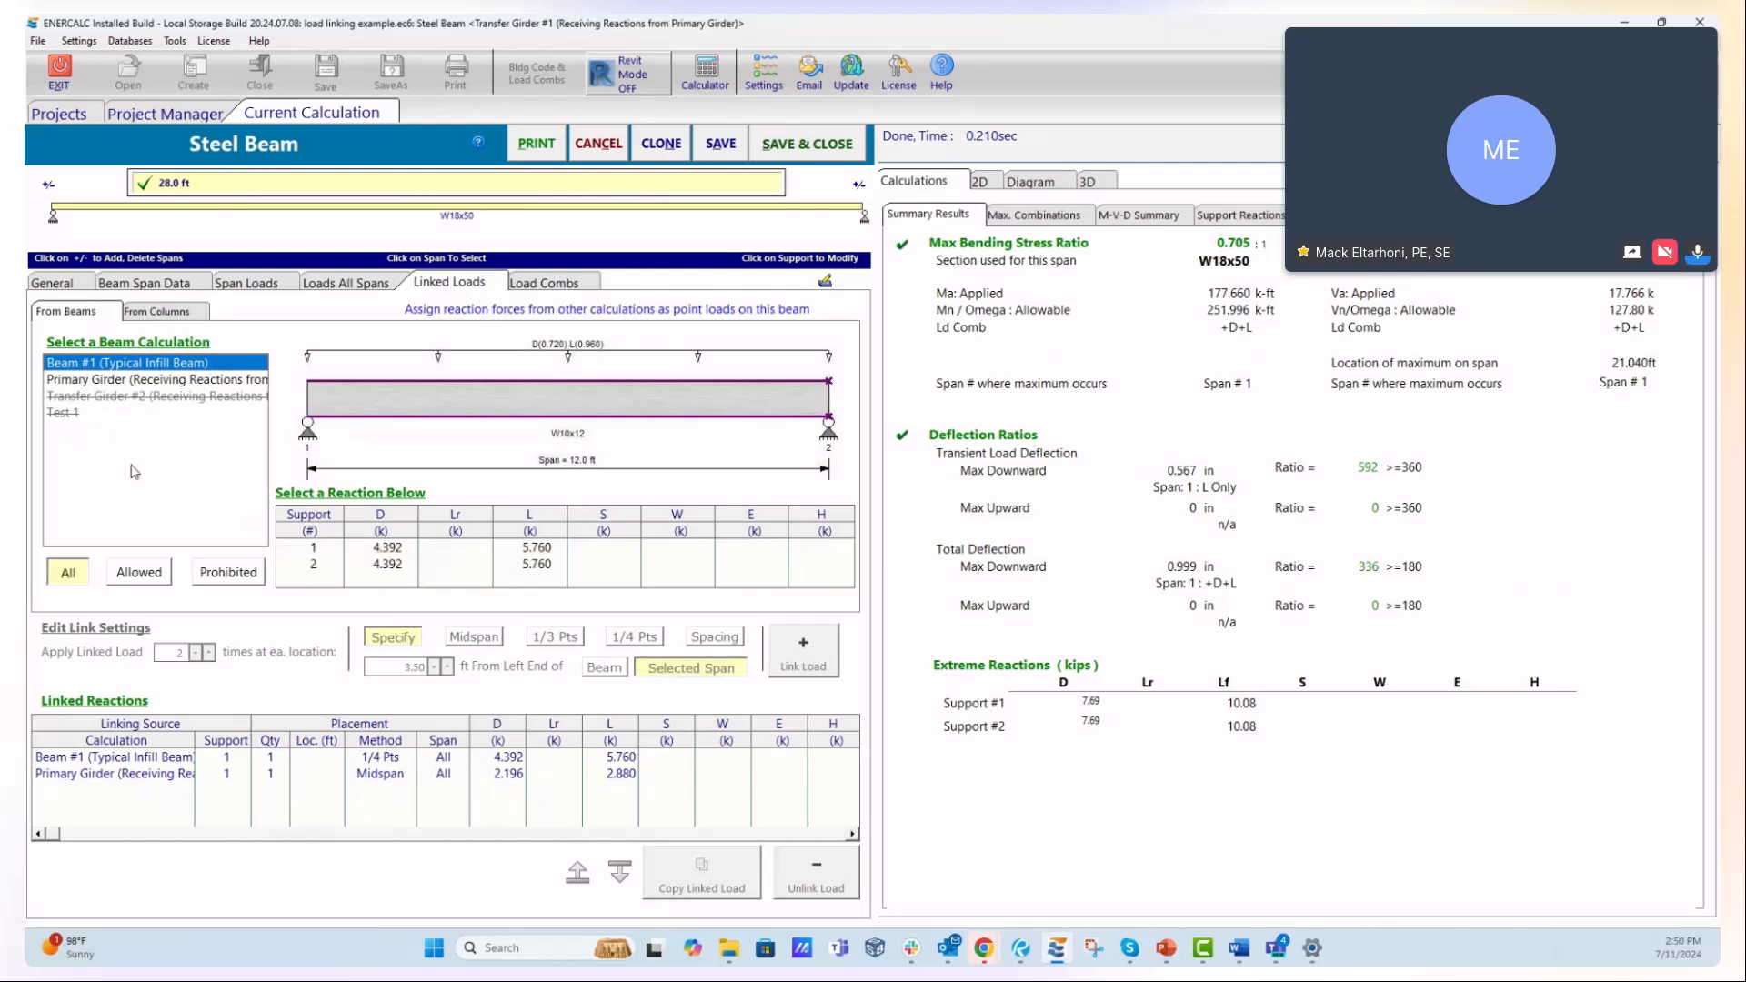
pyautogui.click(389, 548)
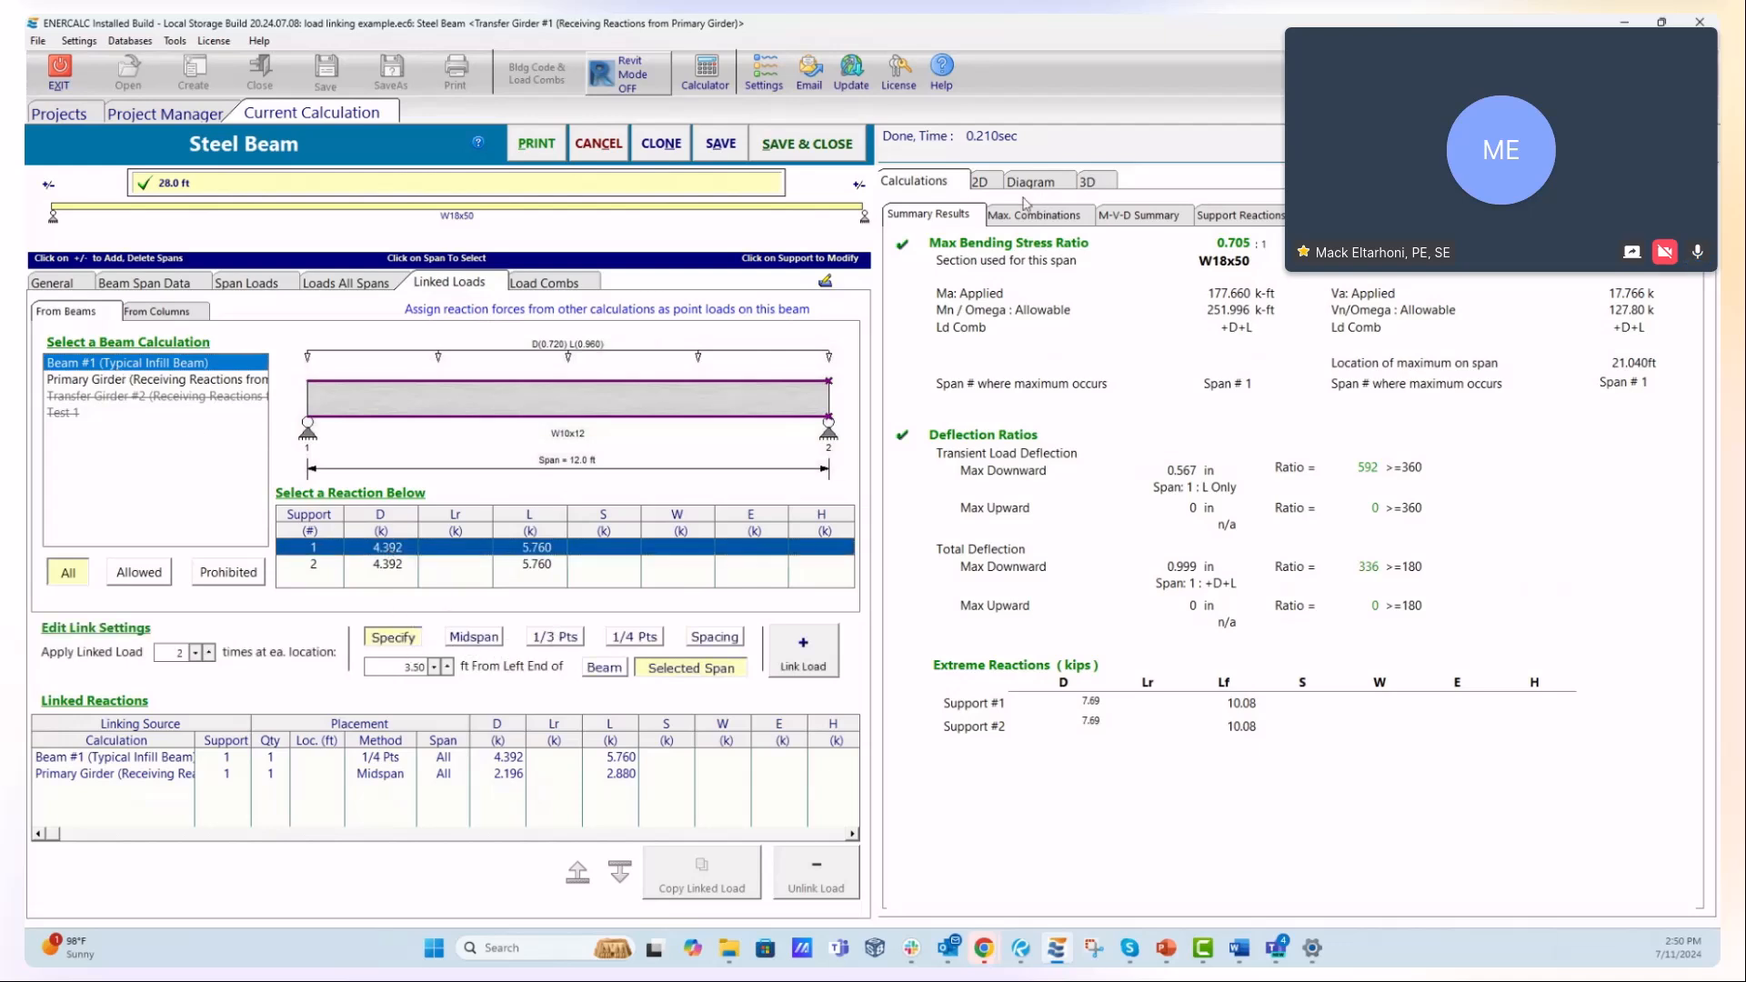
pyautogui.click(987, 184)
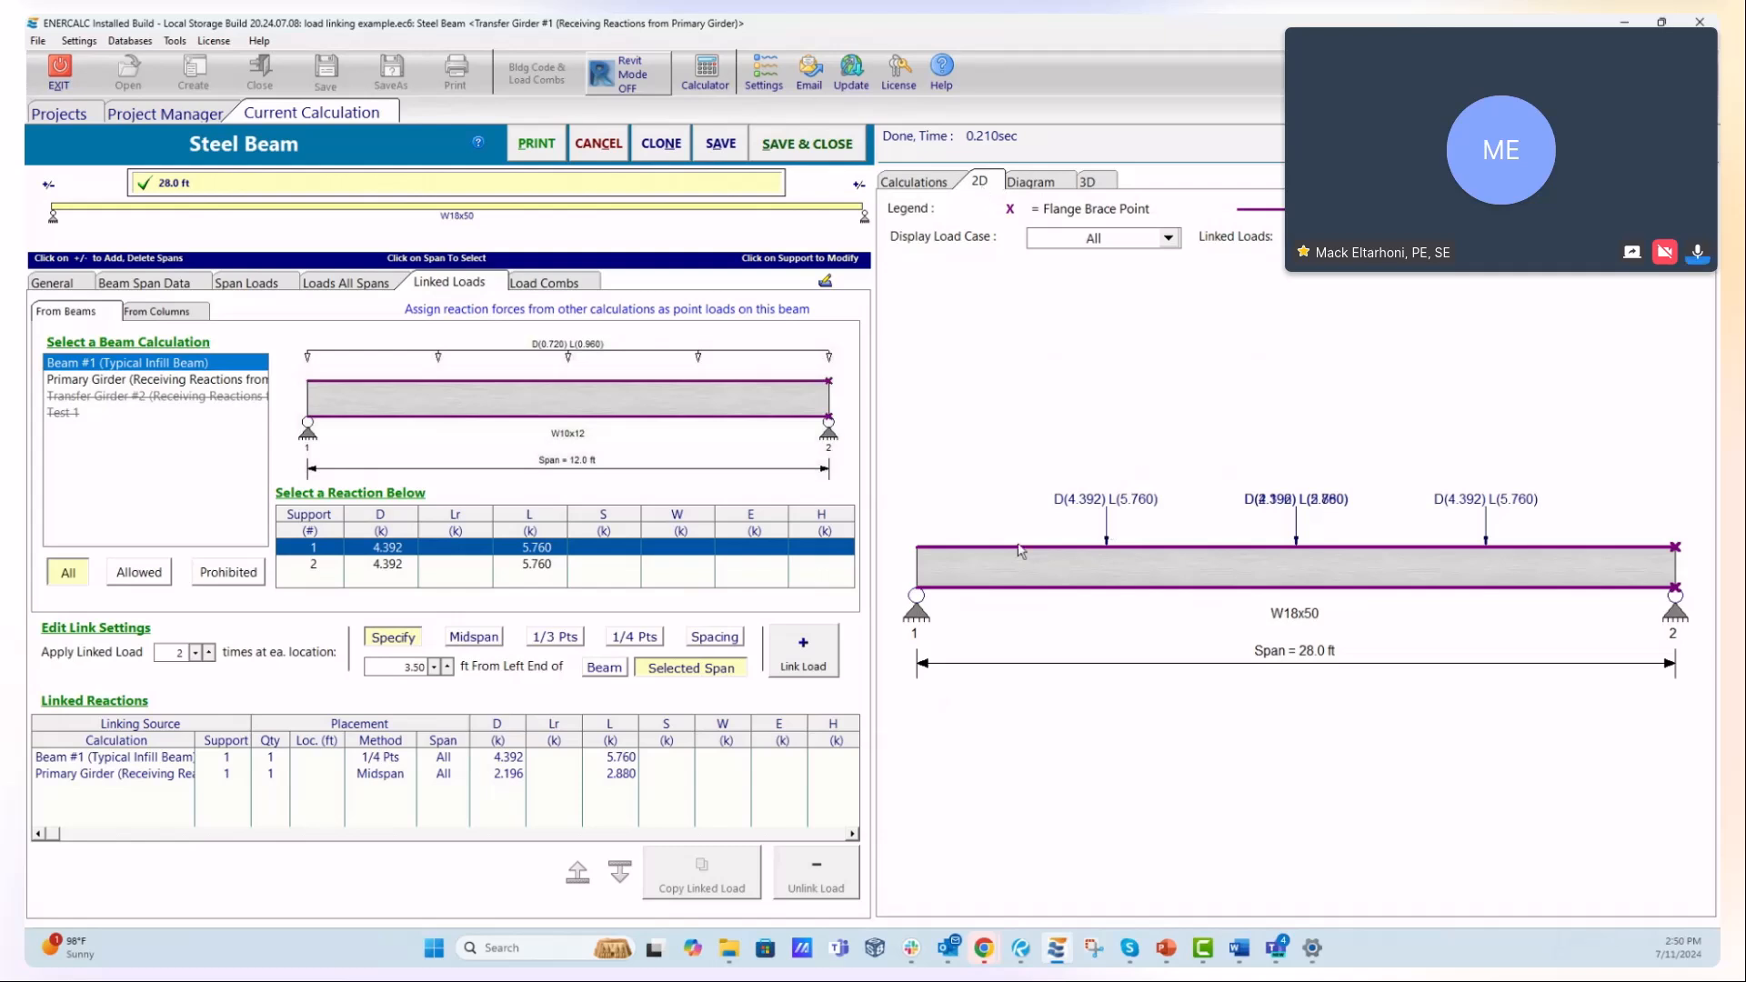
pyautogui.click(476, 638)
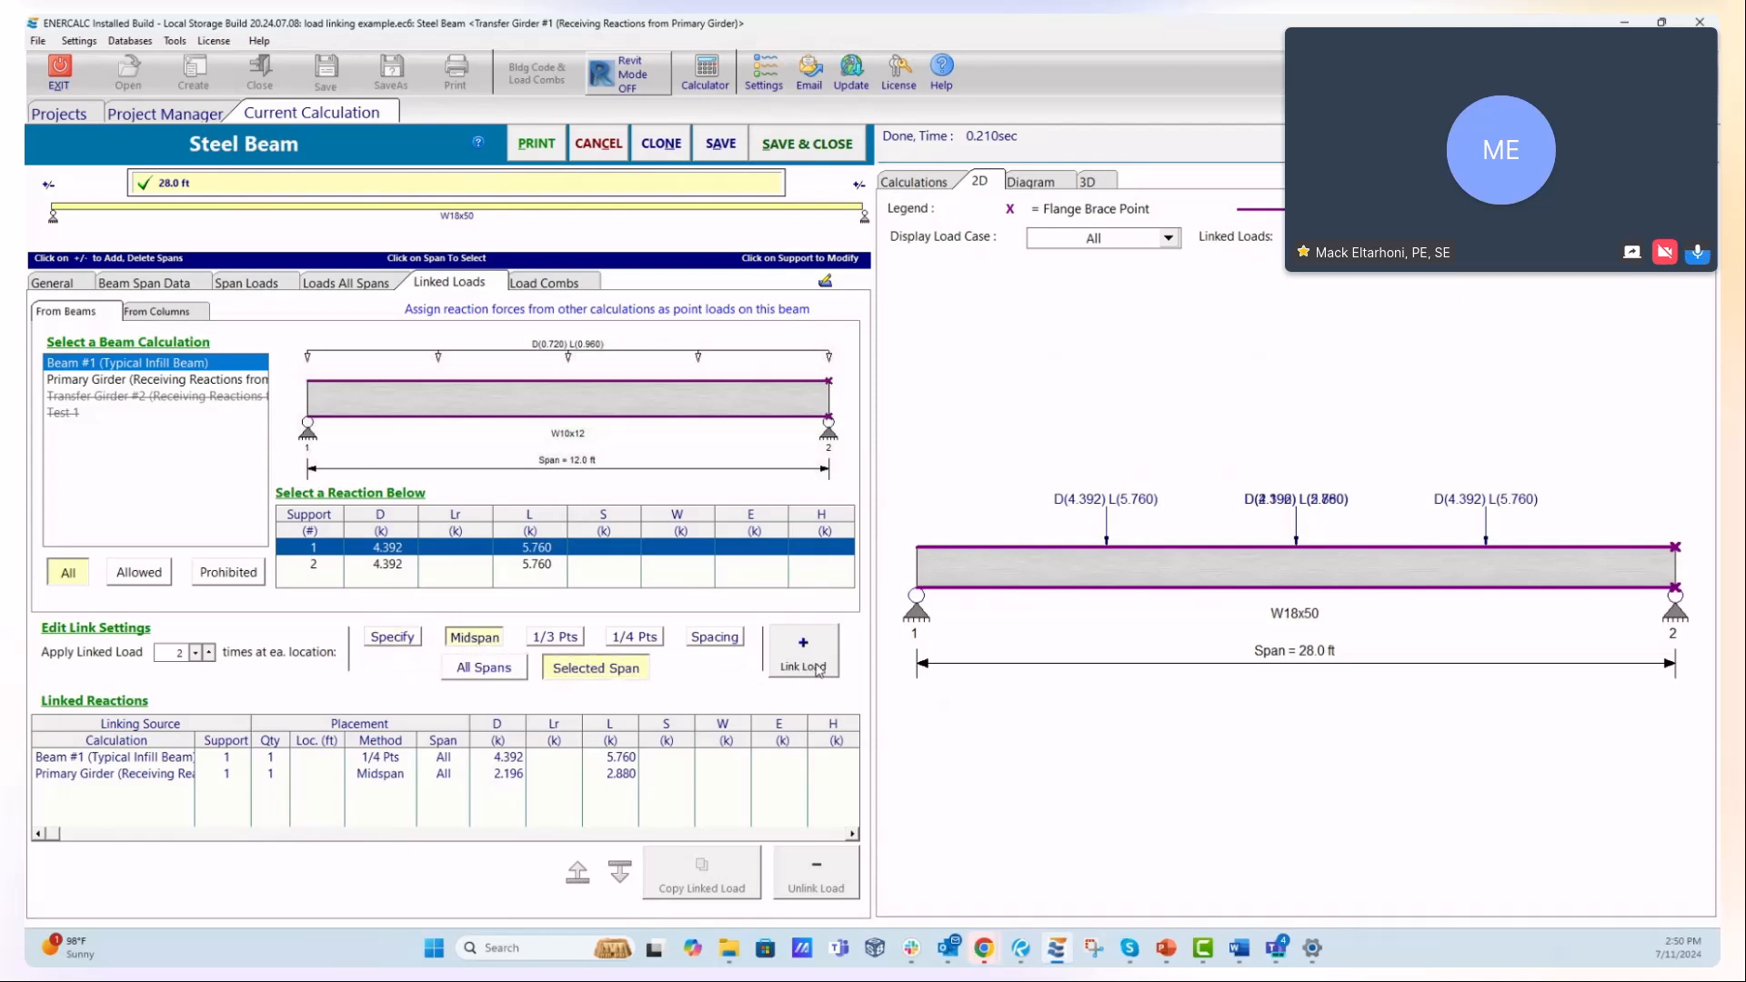
pyautogui.click(387, 640)
pyautogui.doubleClick(385, 667)
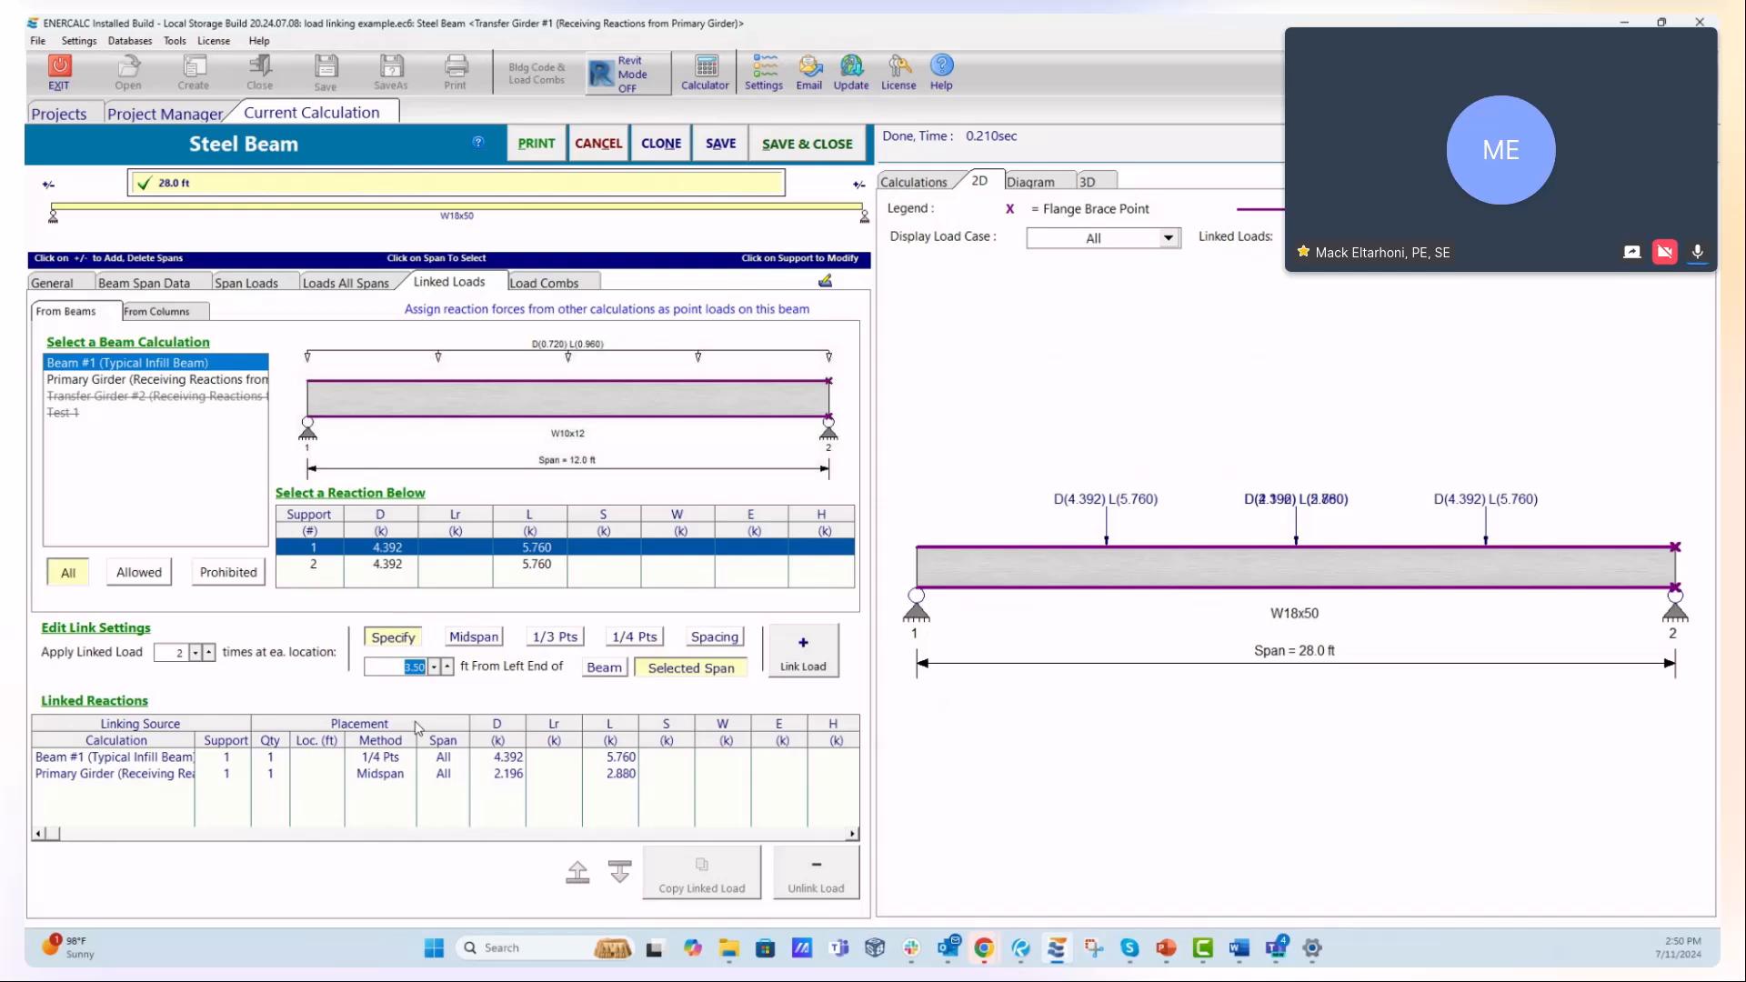
pyautogui.write('18')
pyautogui.click(168, 654)
pyautogui.click(803, 659)
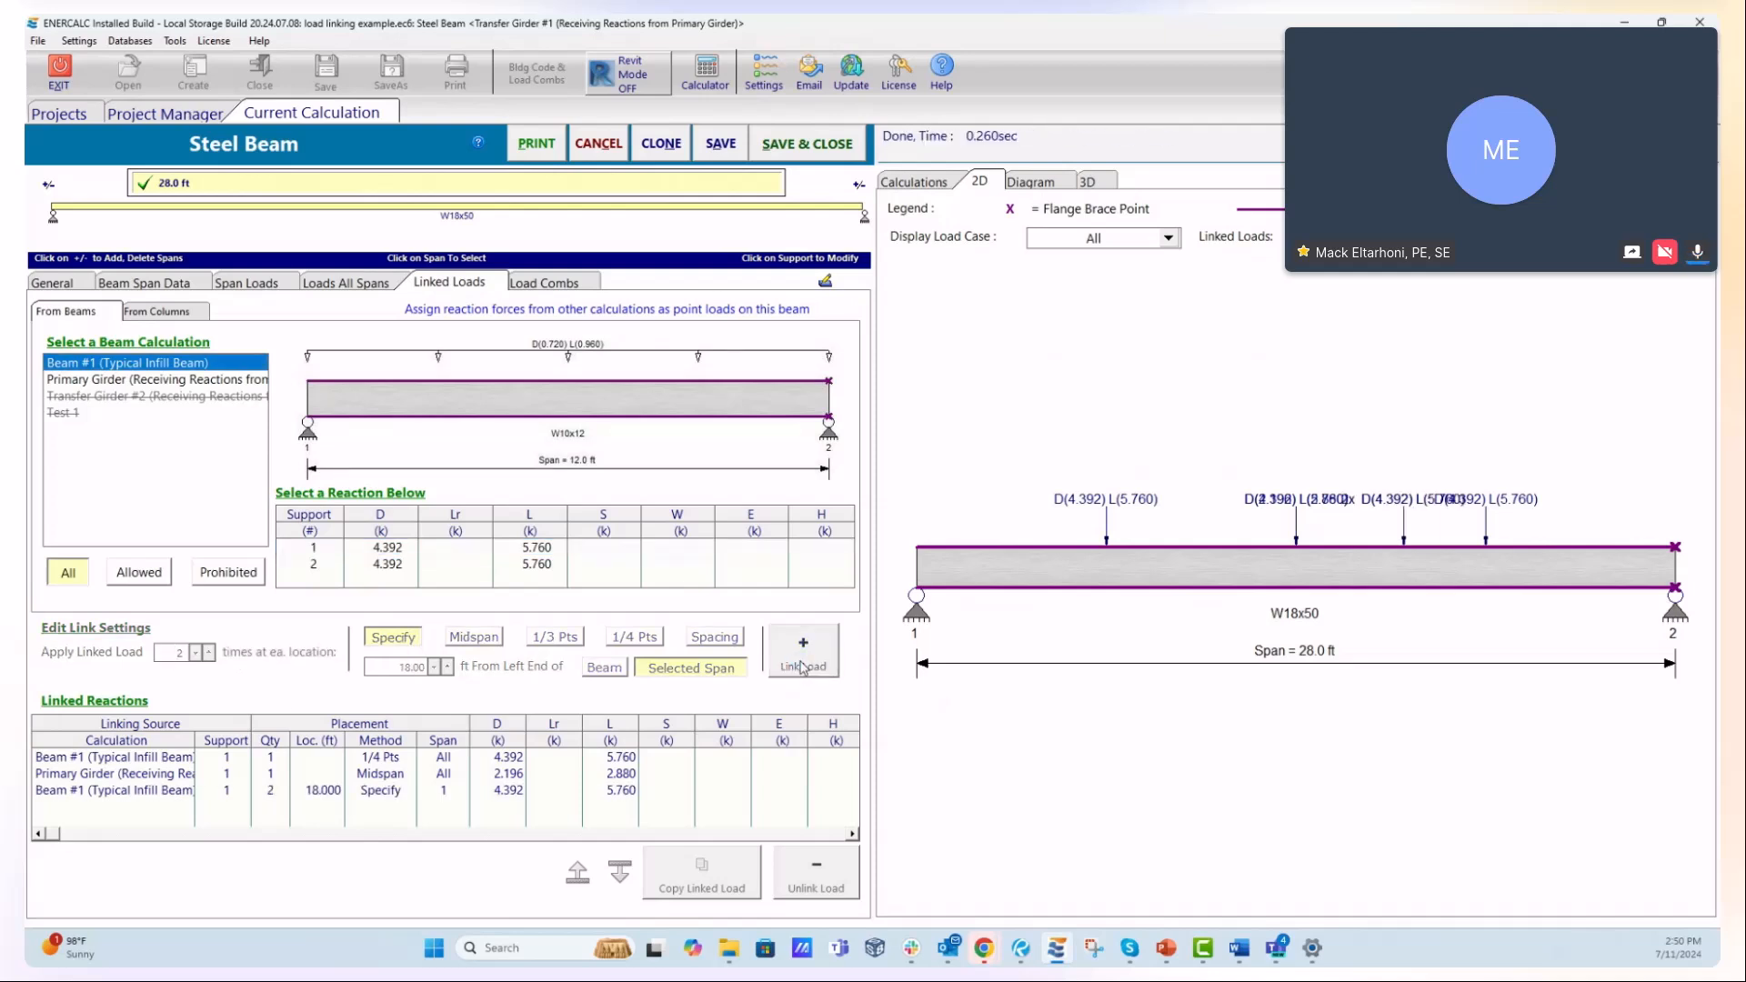
pyautogui.click(813, 146)
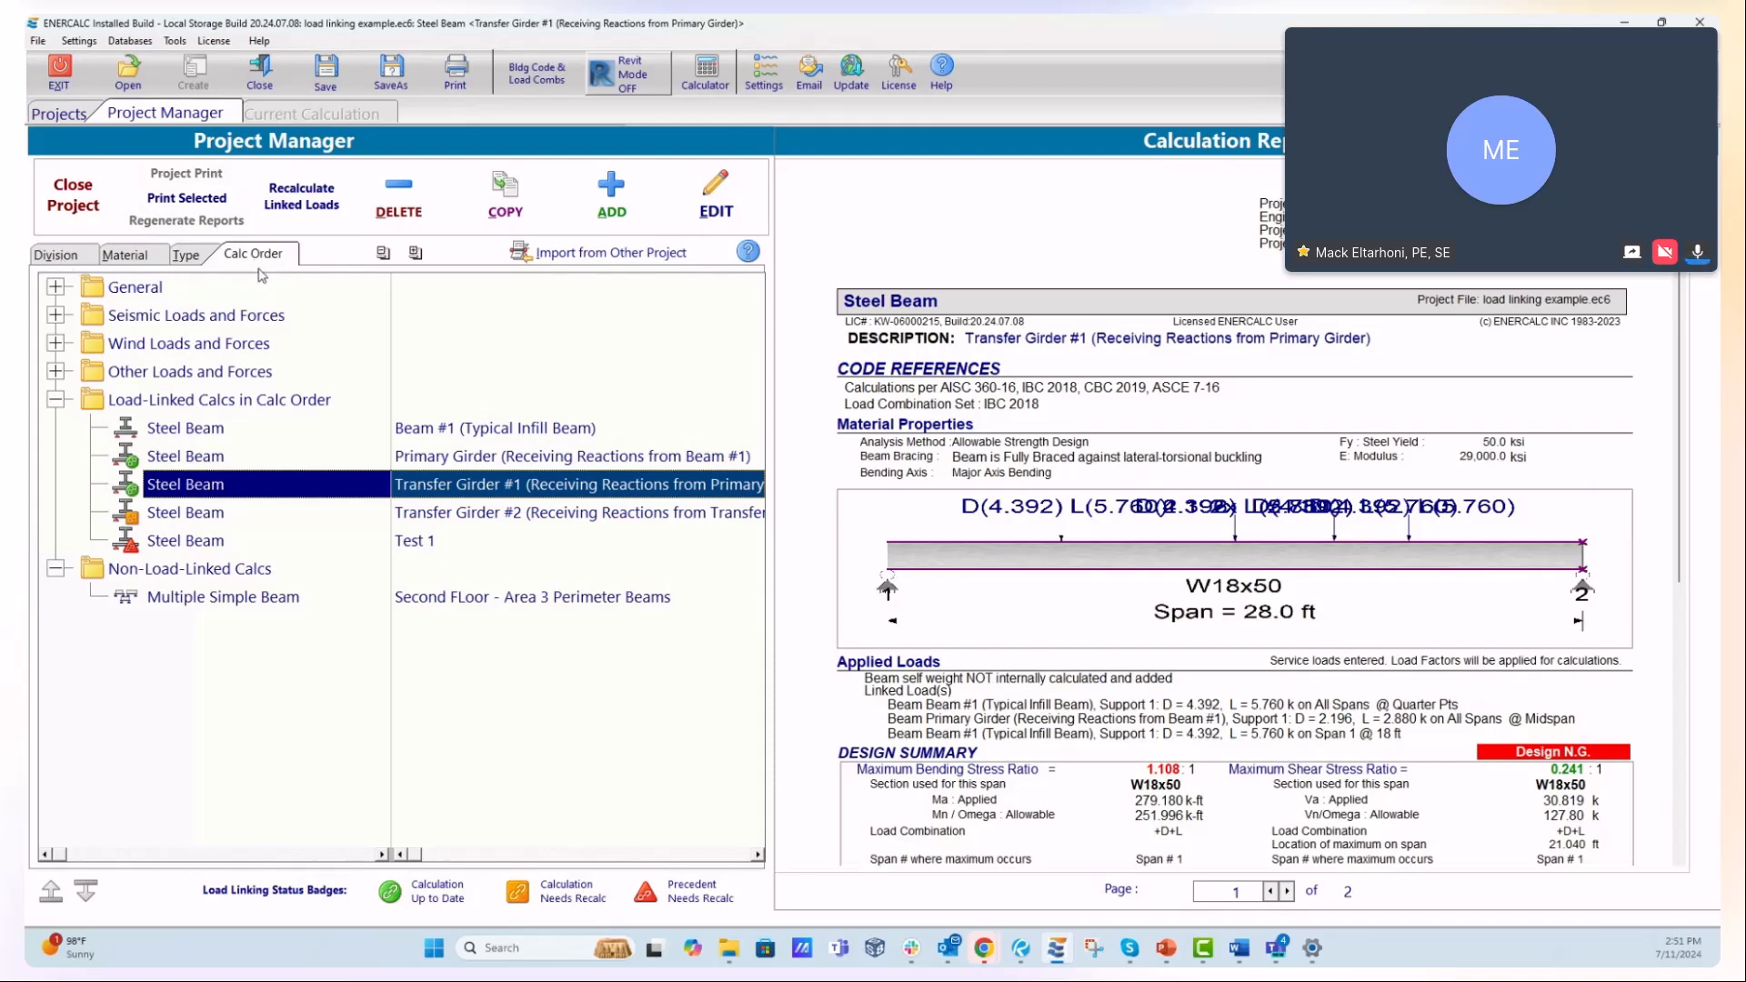
# - Compare the division and calculation order listings, recalculate the linked loads, and review the summaries of Beam #1, the Primary Girder and Transfer Girder #1
pyautogui.click(56, 255)
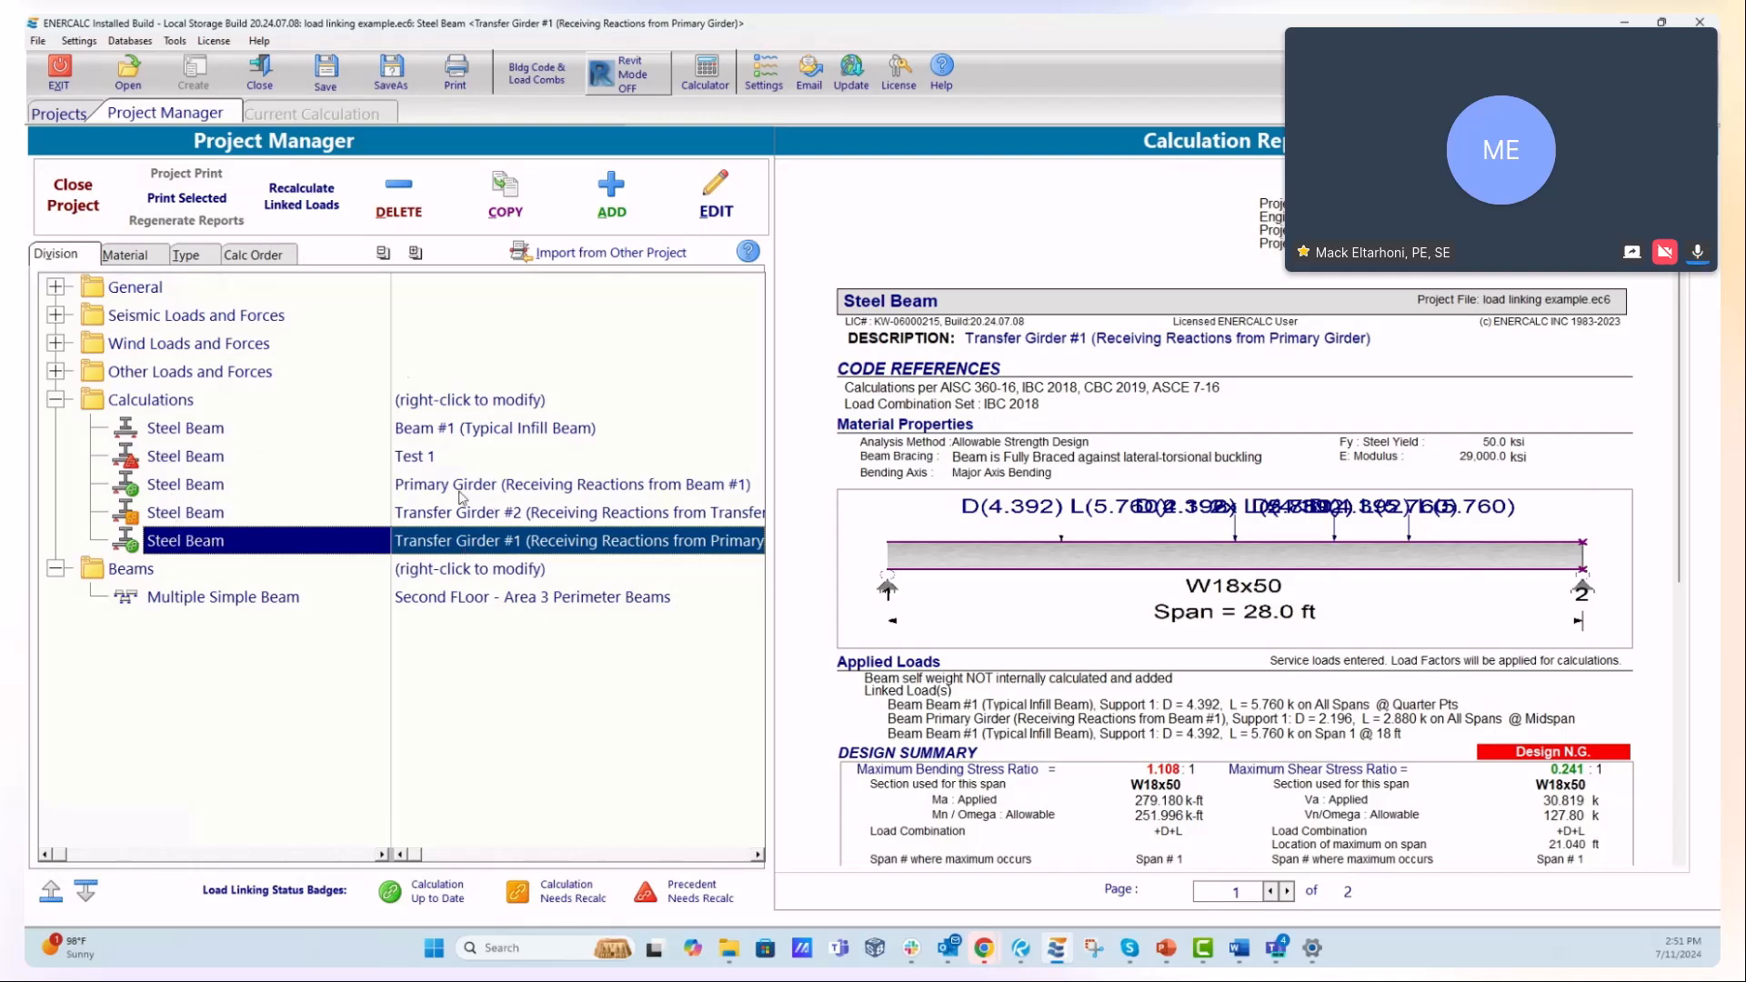
pyautogui.click(259, 259)
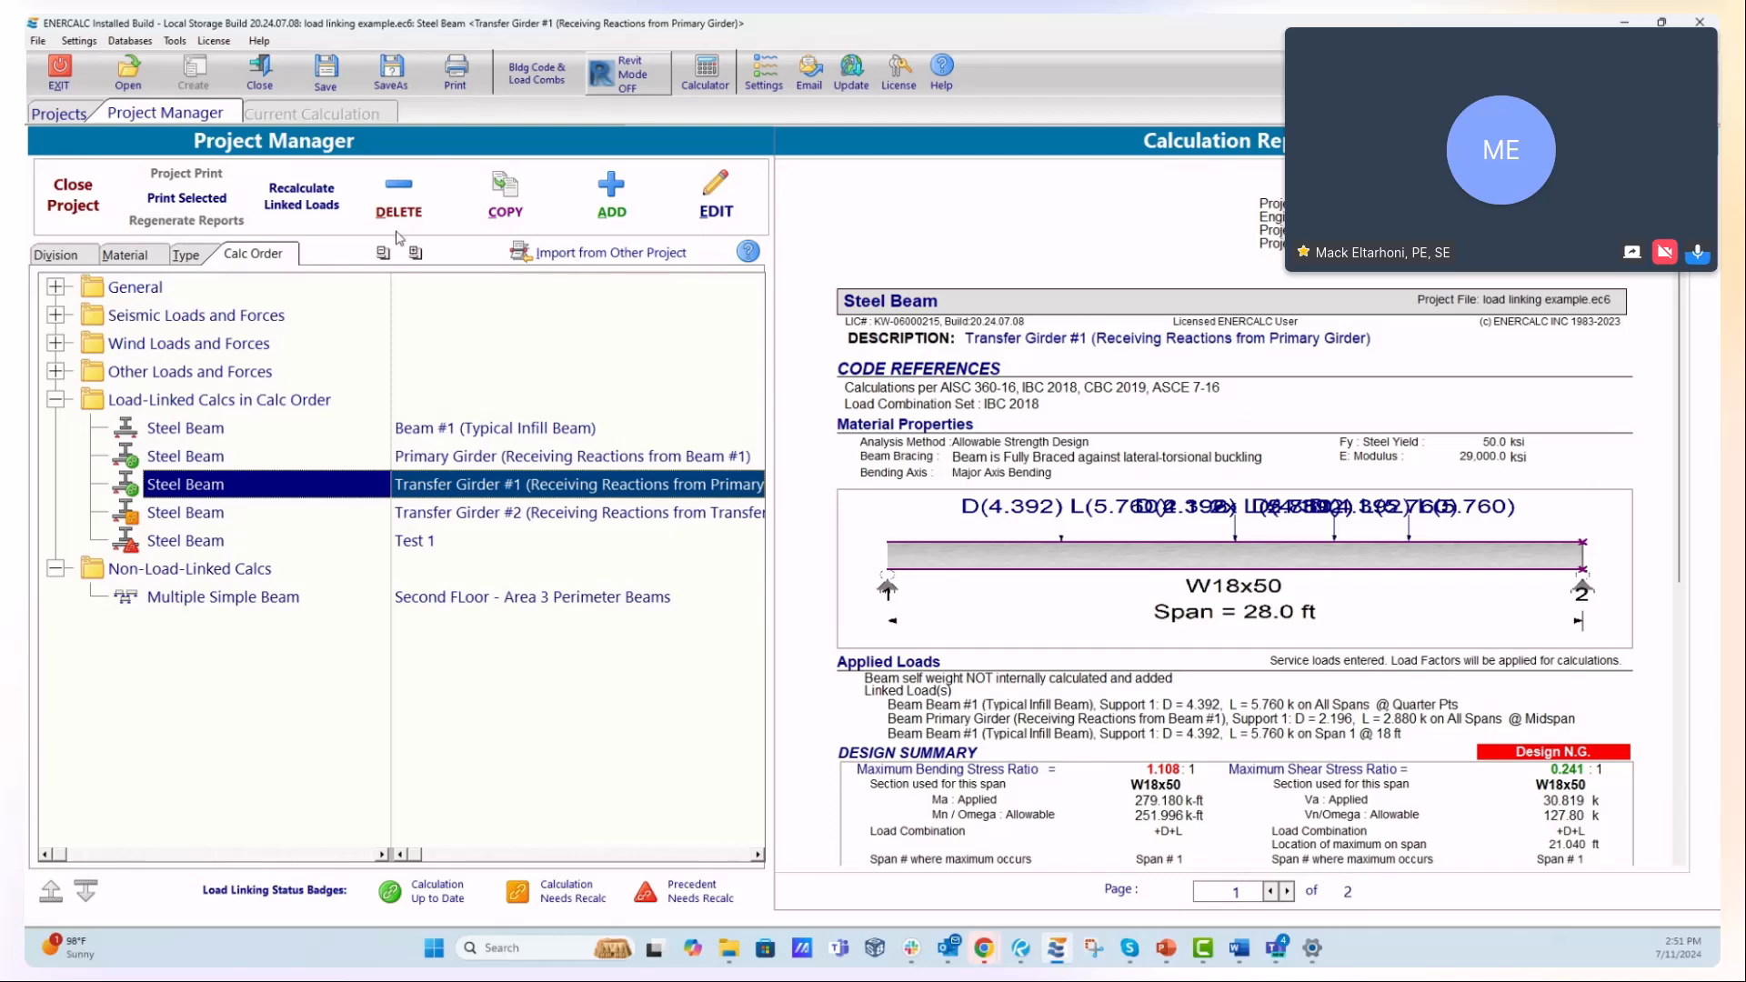
pyautogui.click(302, 206)
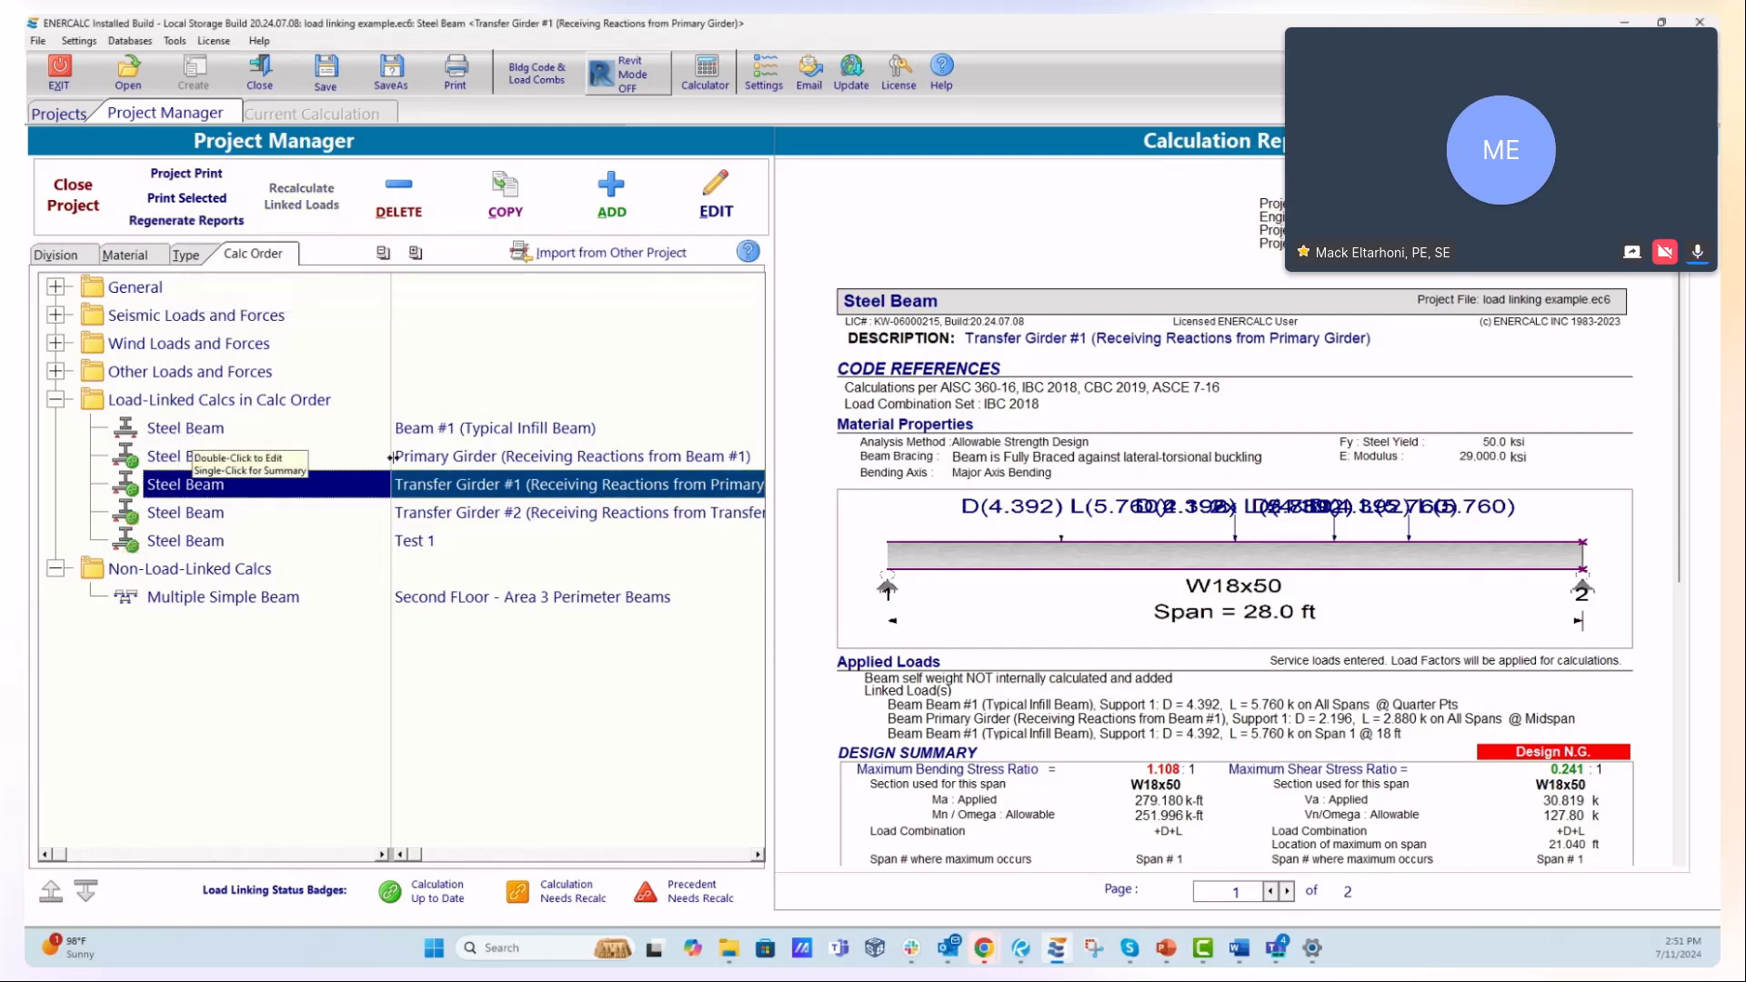
pyautogui.click(477, 455)
pyautogui.click(450, 435)
pyautogui.click(449, 457)
pyautogui.click(446, 485)
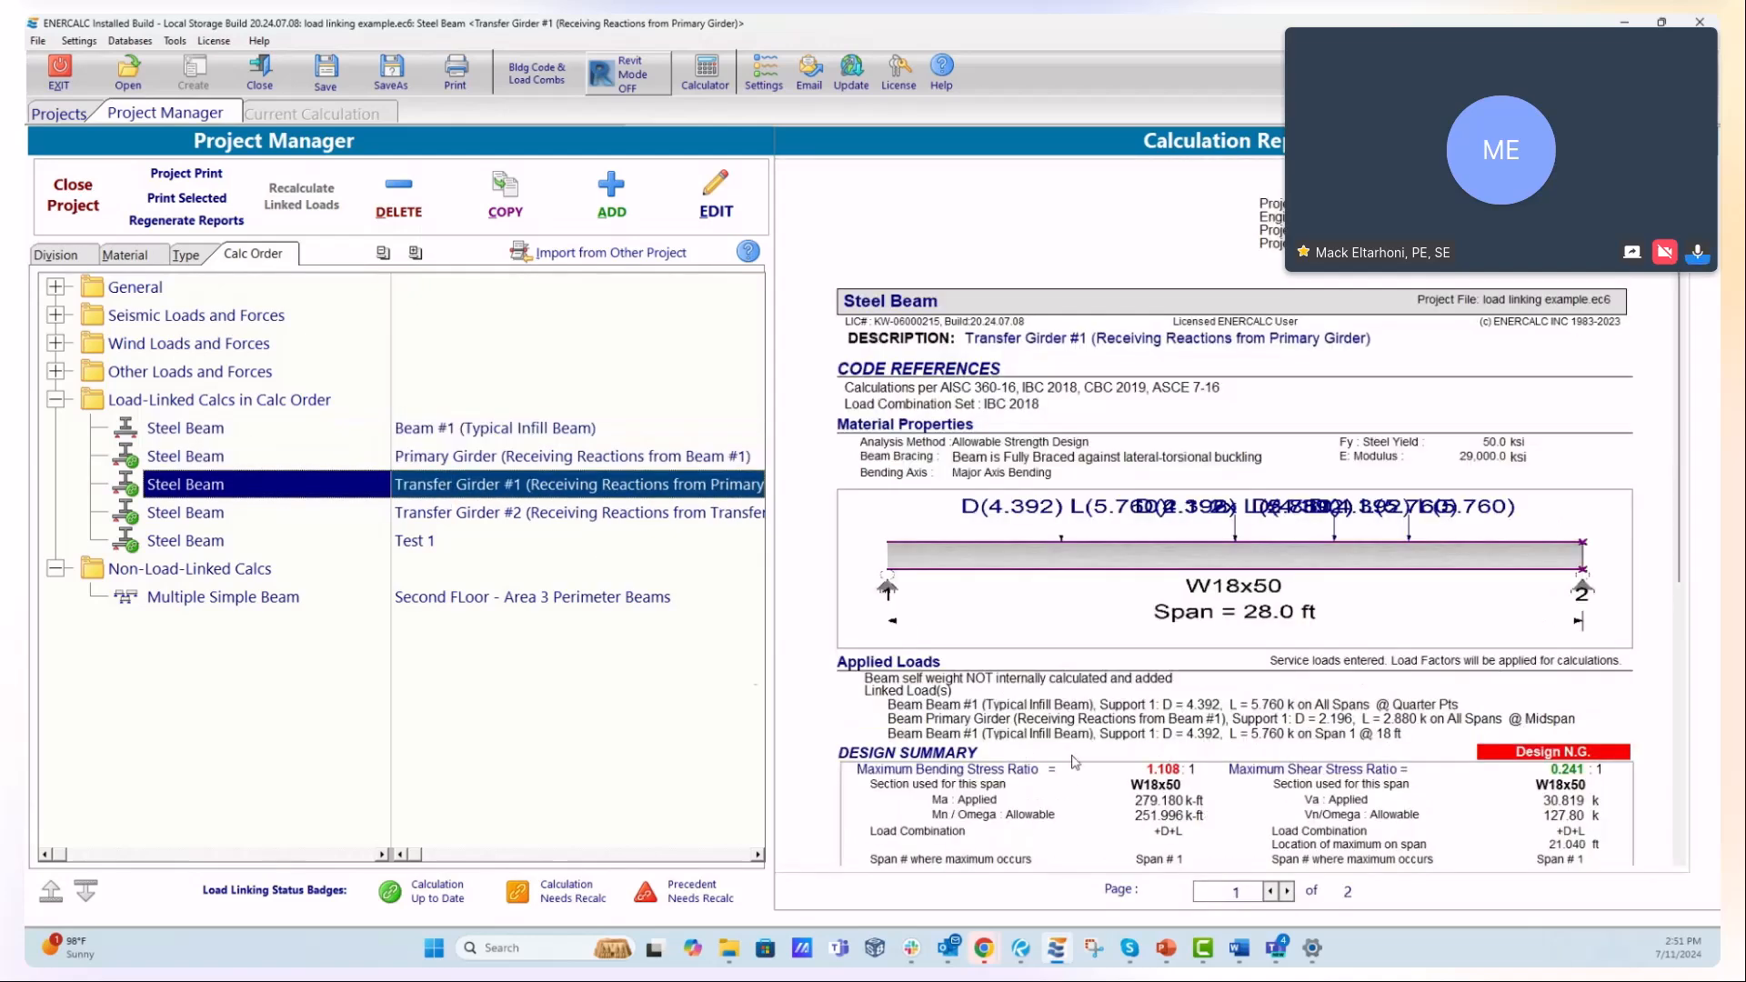
# - Review the design summaries of Transfer Girder #2 and Test 1, and switch to the Live Q&A presentation slide
pyautogui.click(508, 514)
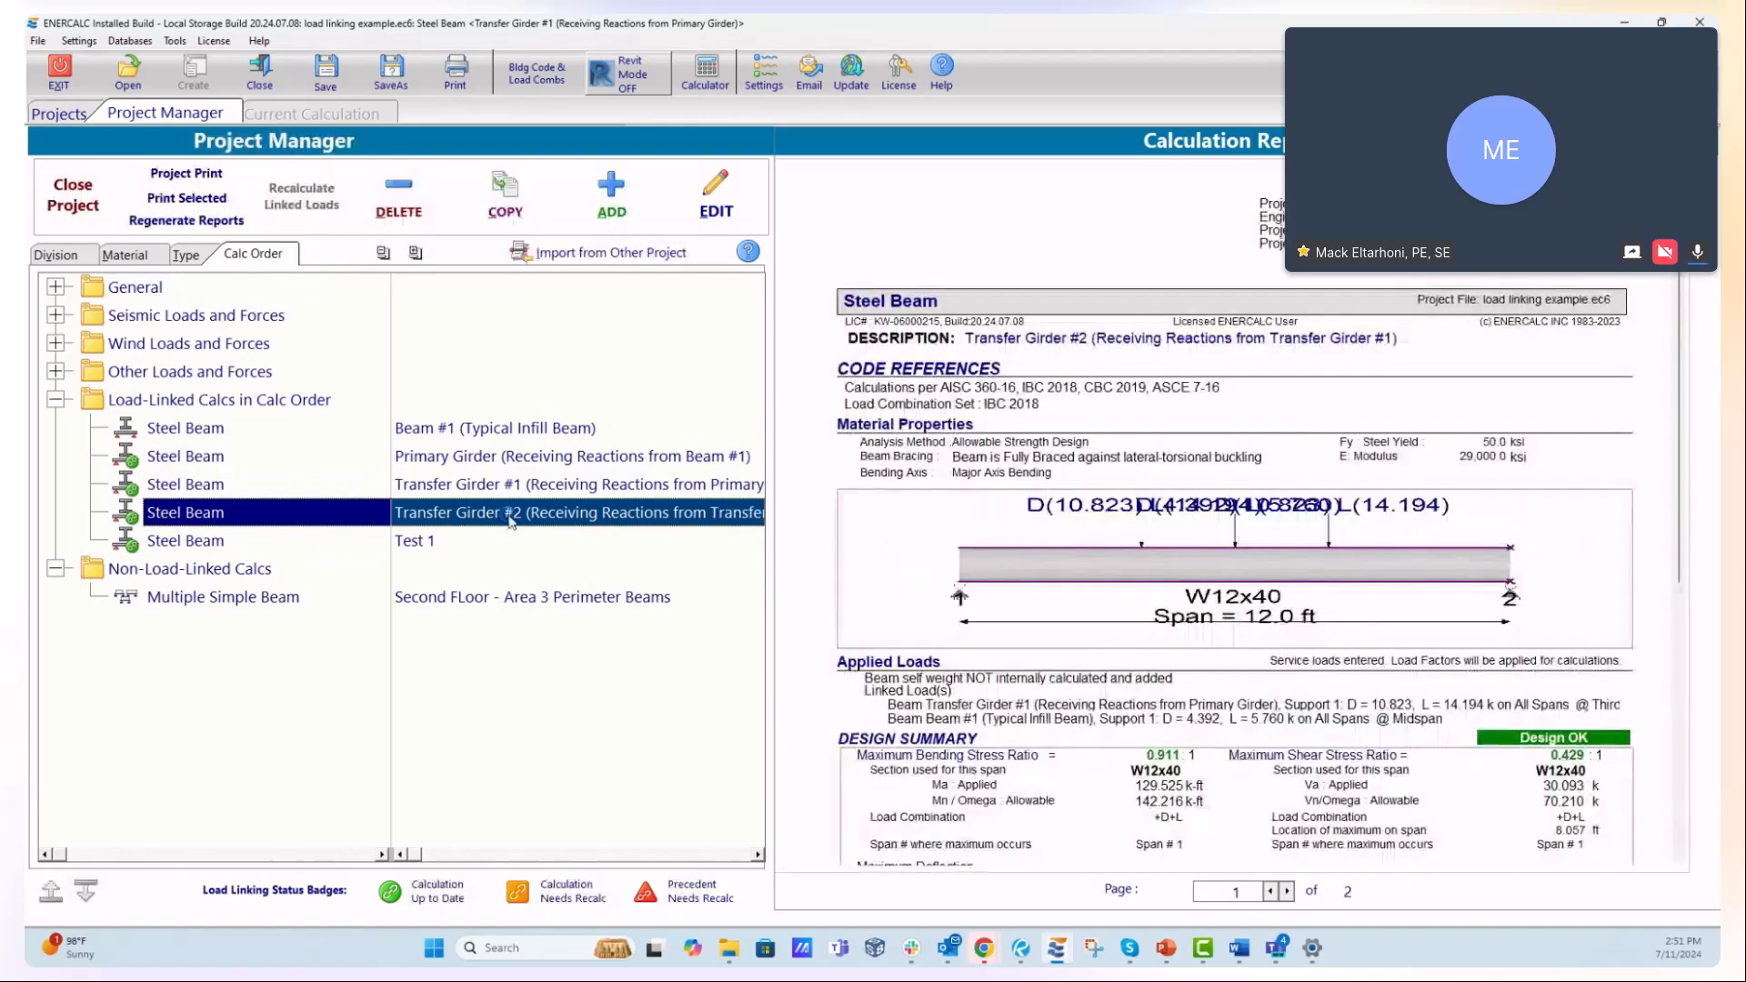
pyautogui.click(426, 544)
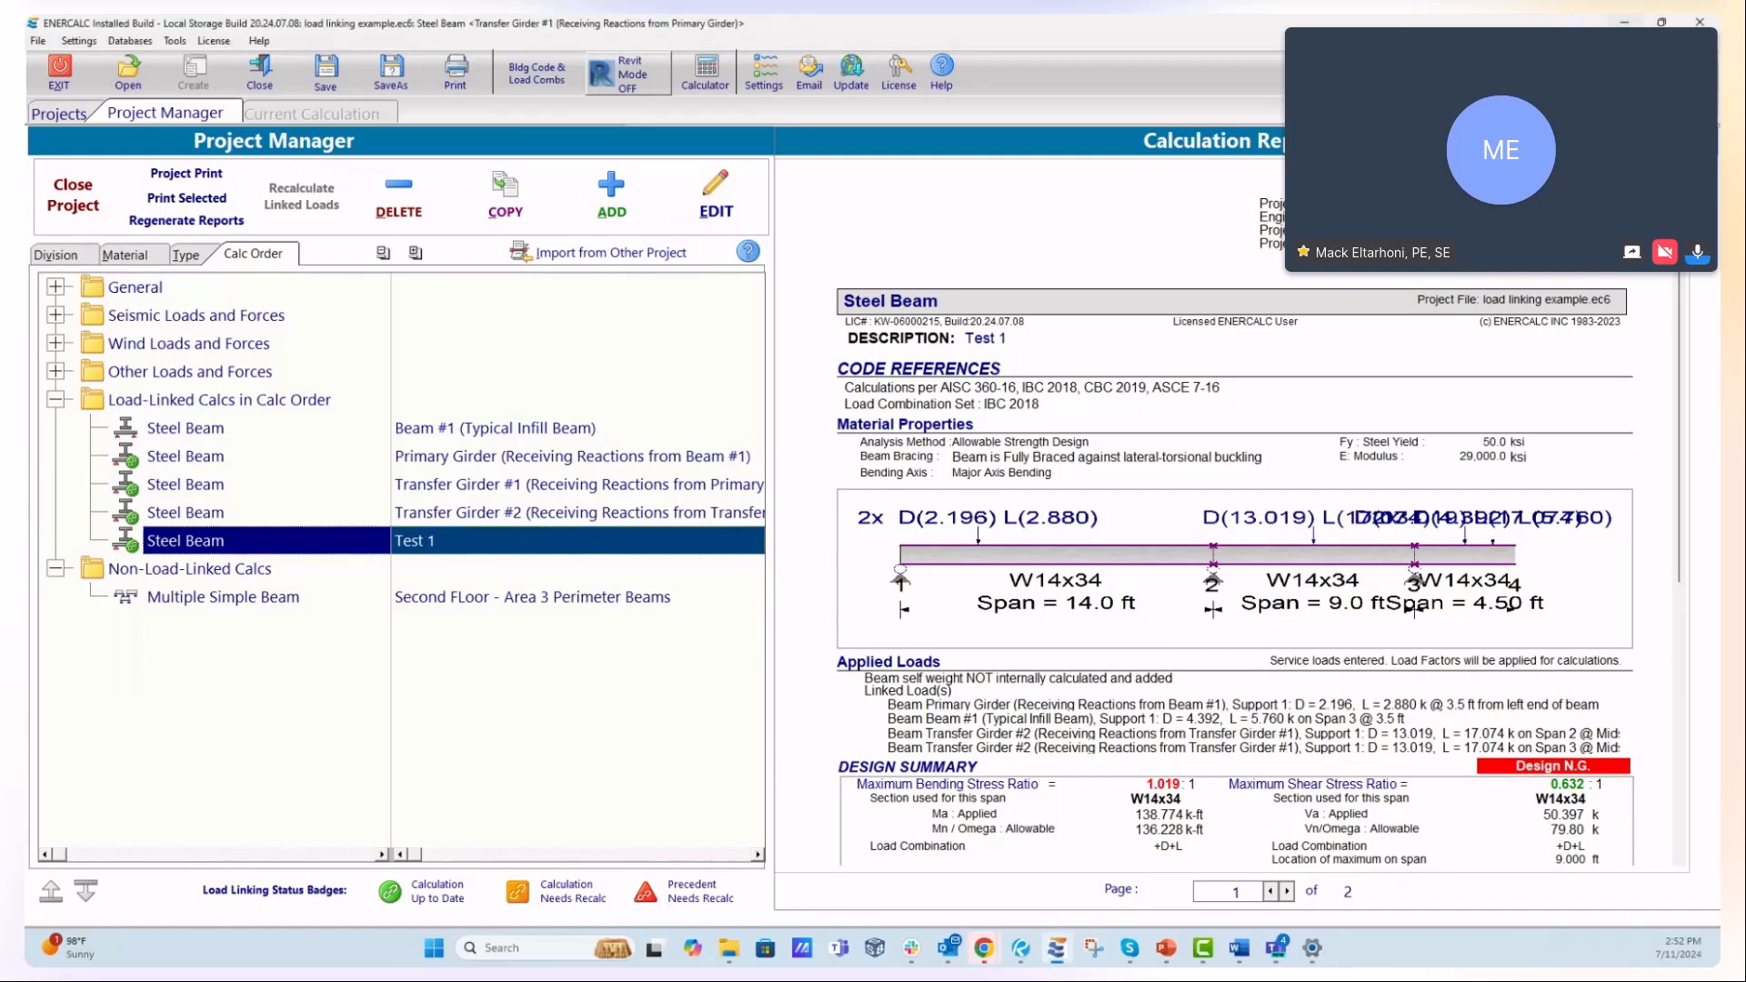
pyautogui.hotkey('alt', 'Tab')
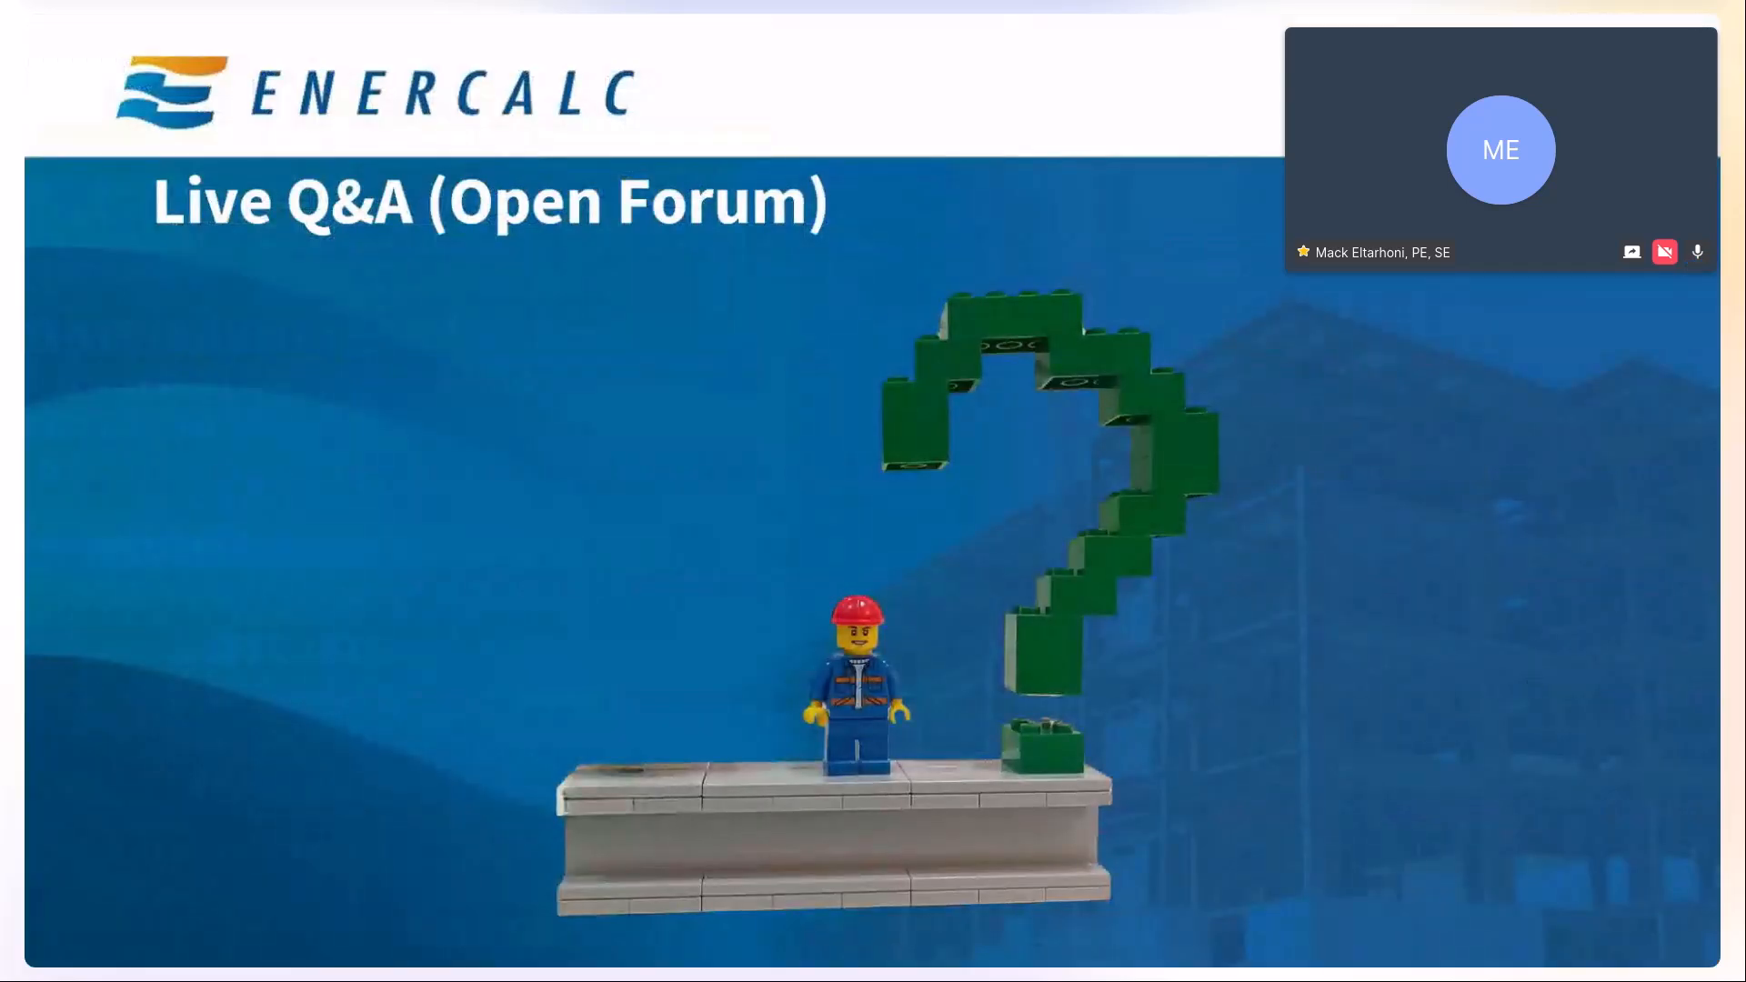
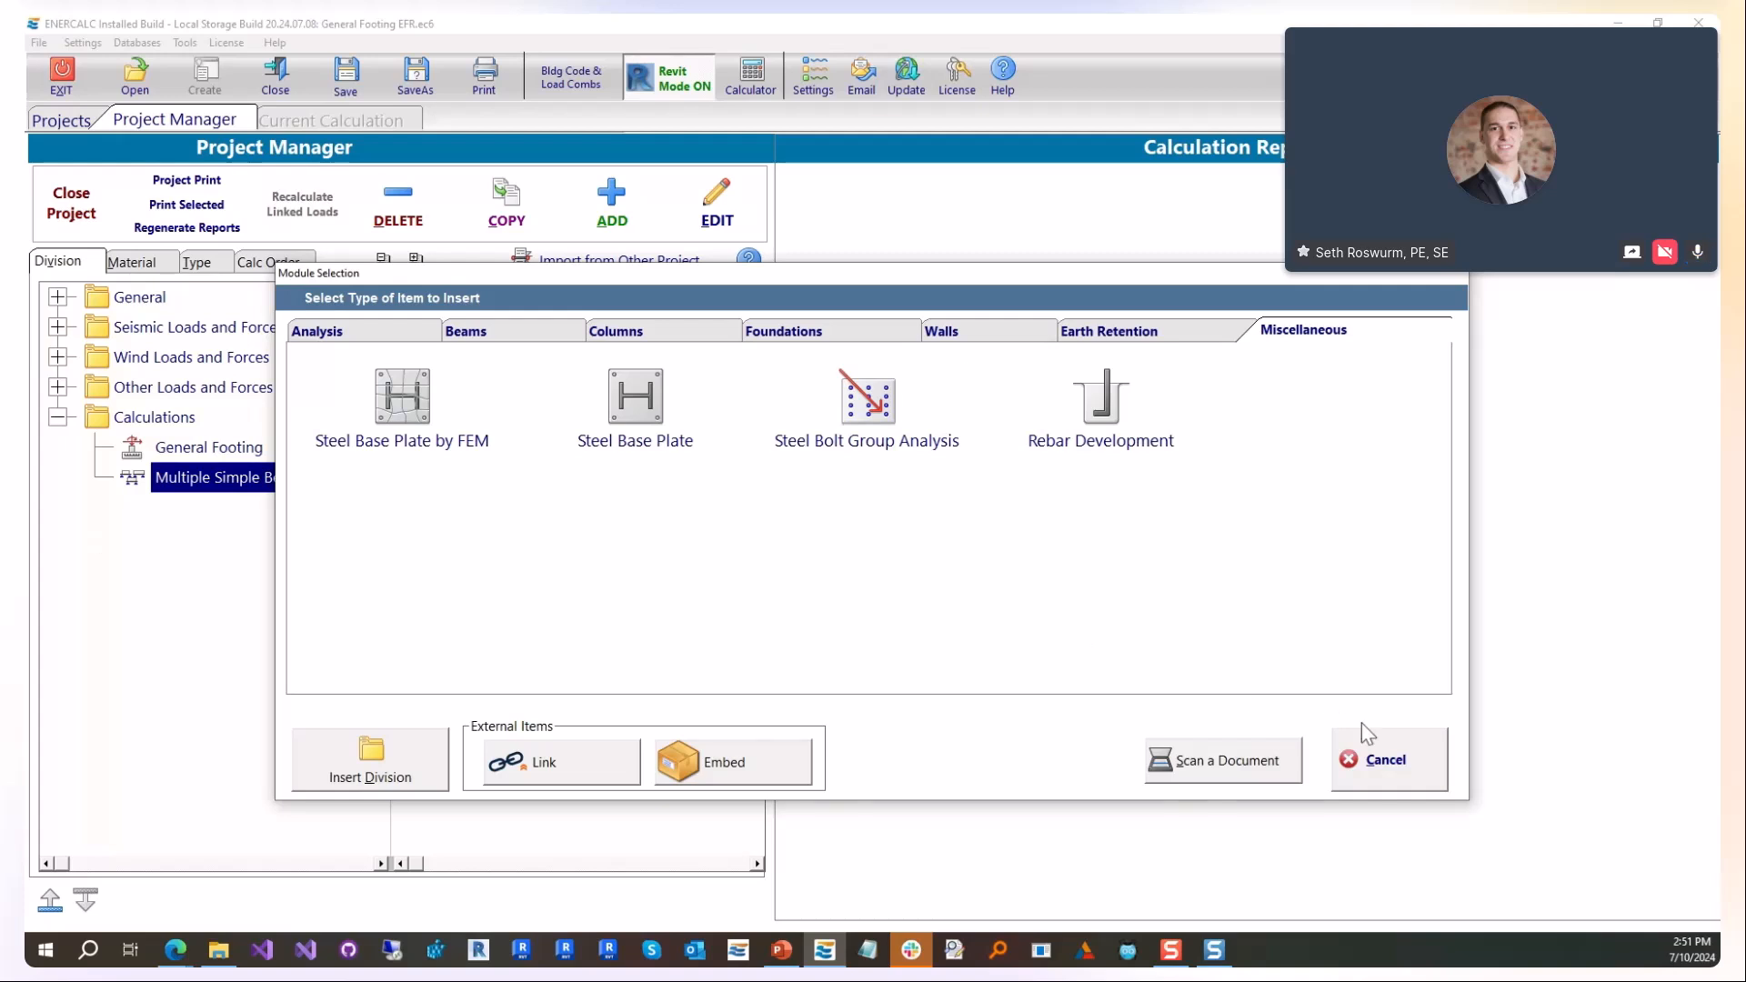
# - Add a Steel Beam calculation to the General Footing EFR project and view its options for linking loads from columns
pyautogui.click(1378, 760)
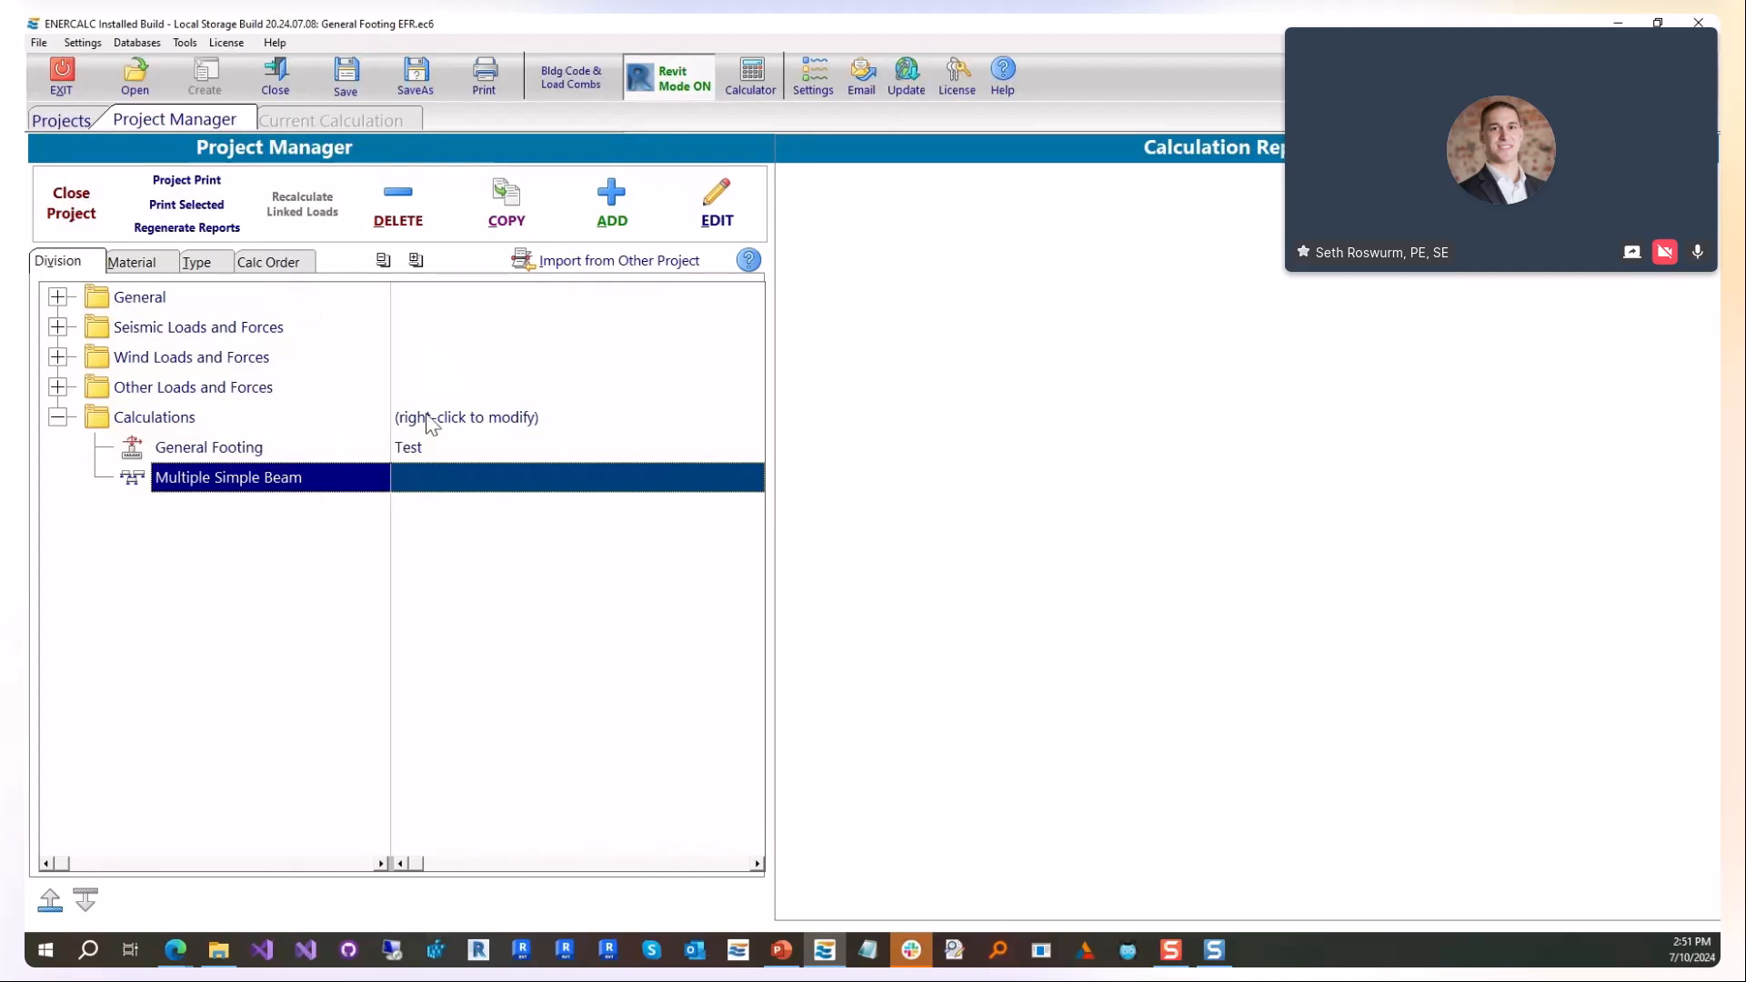
pyautogui.click(613, 208)
pyautogui.click(511, 334)
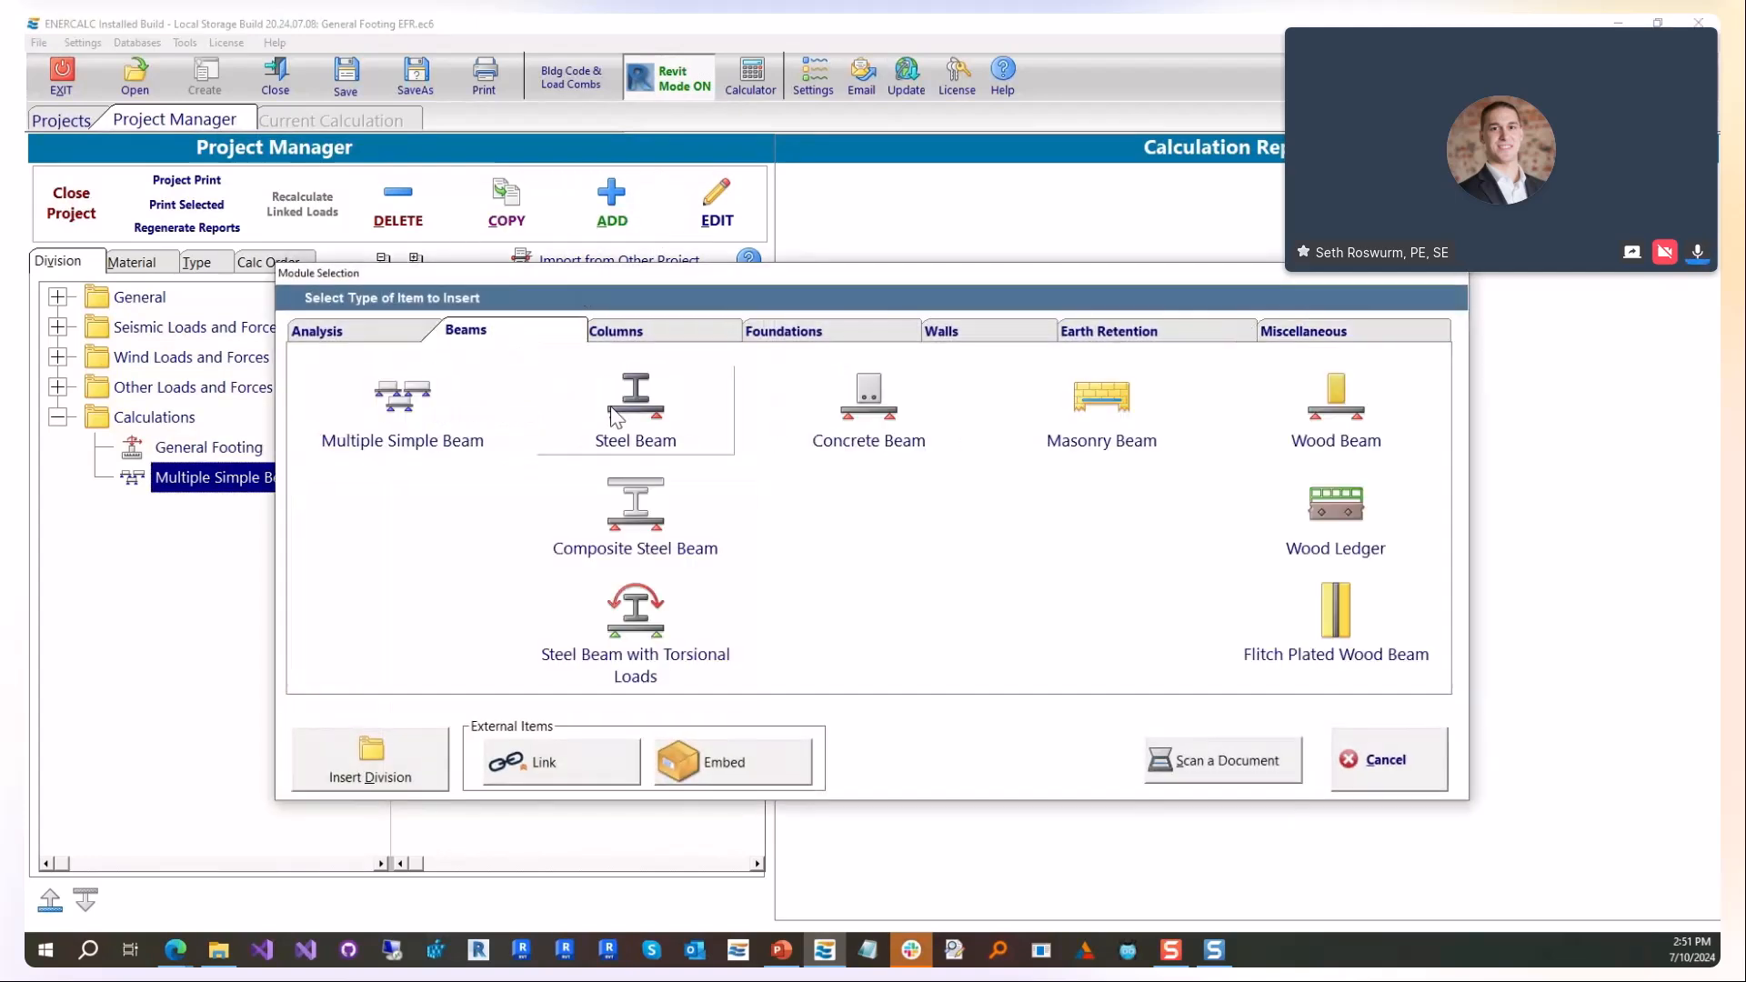
pyautogui.click(634, 420)
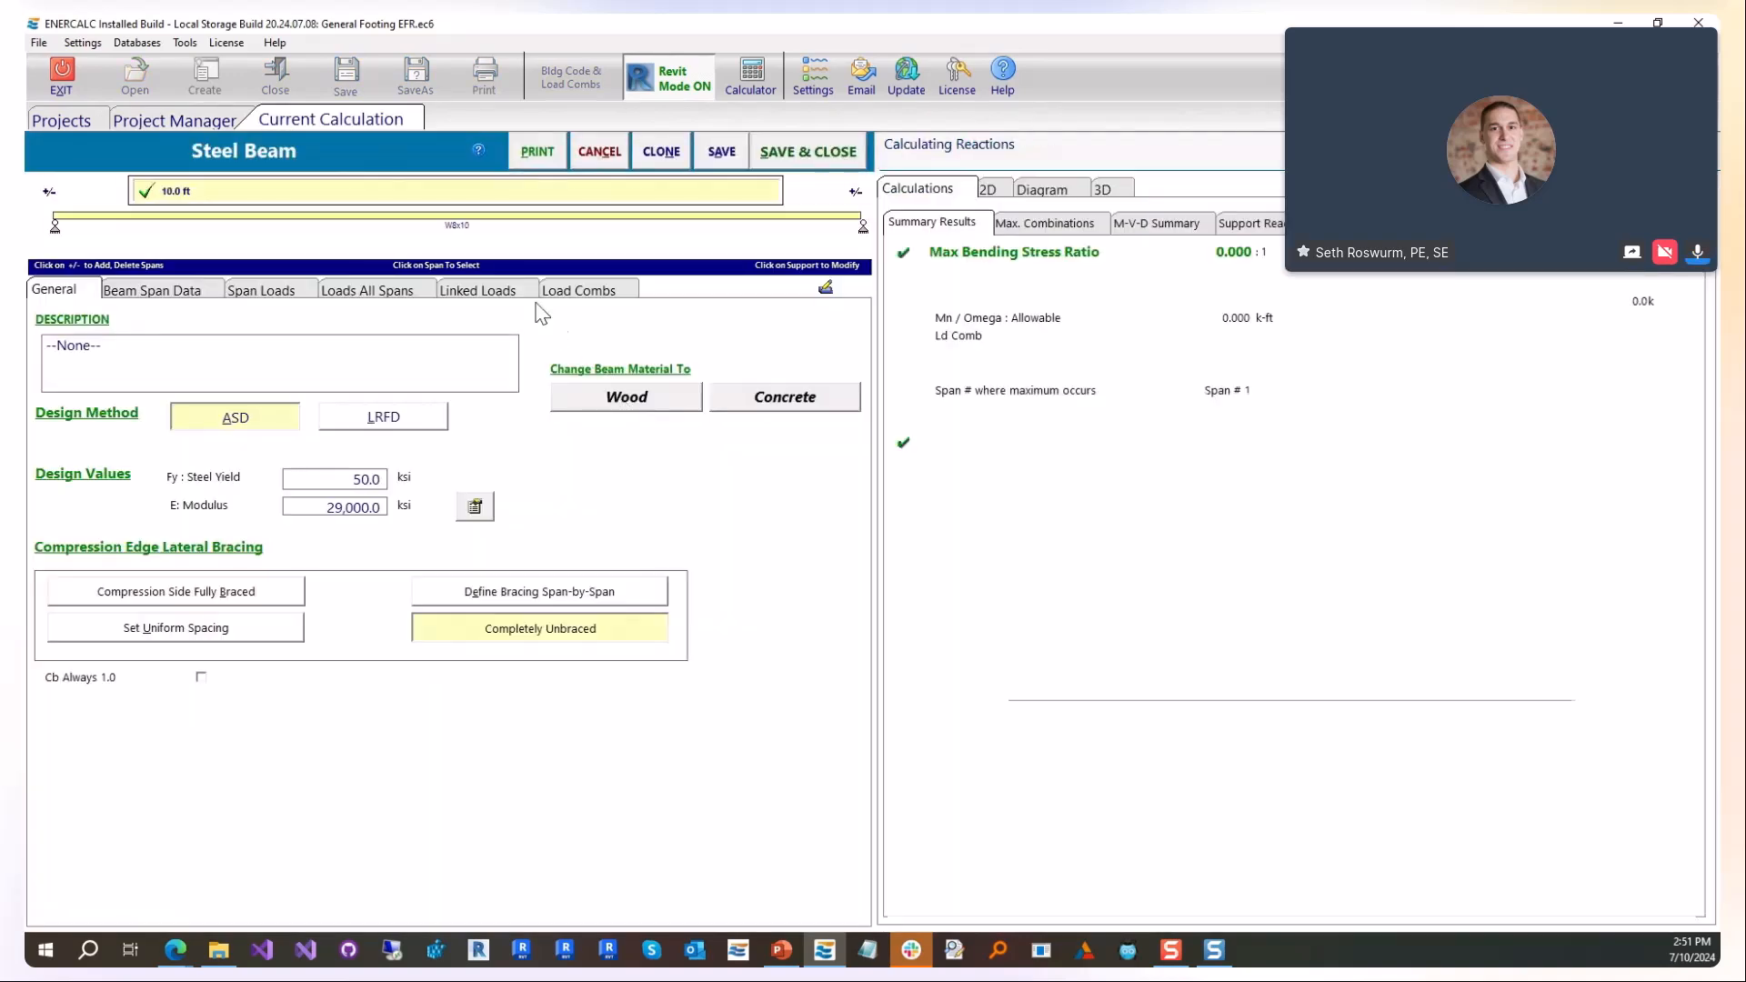
pyautogui.click(515, 291)
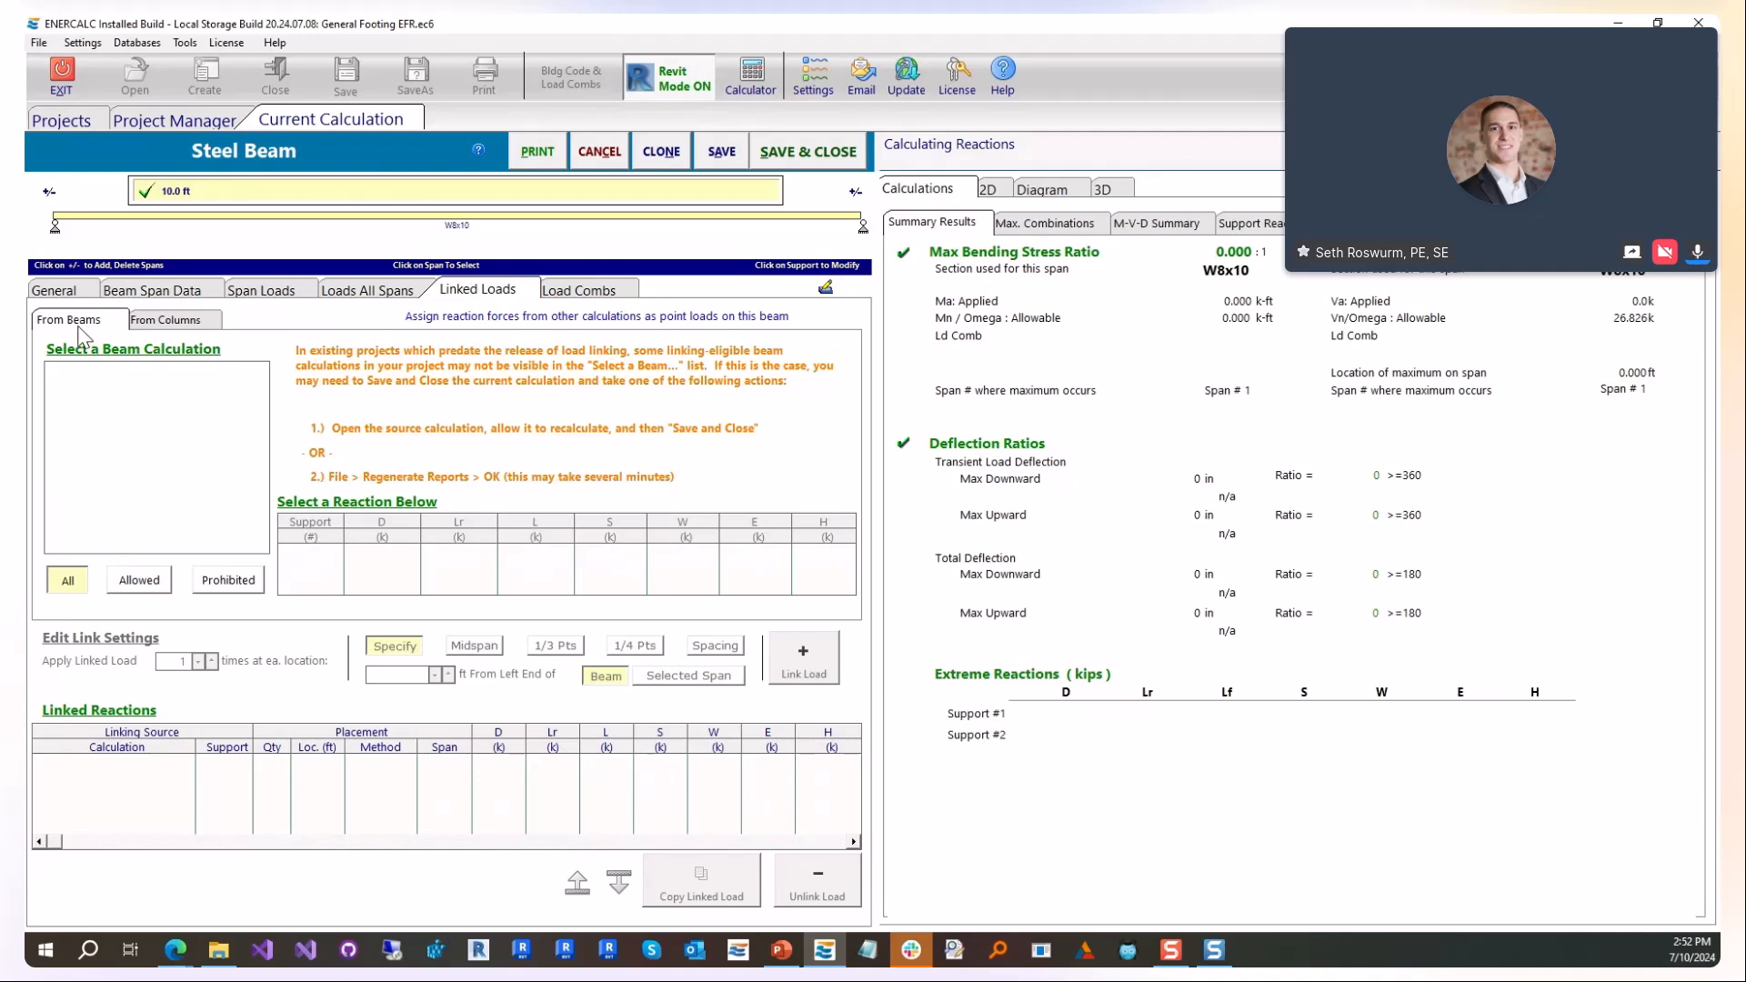
pyautogui.click(200, 325)
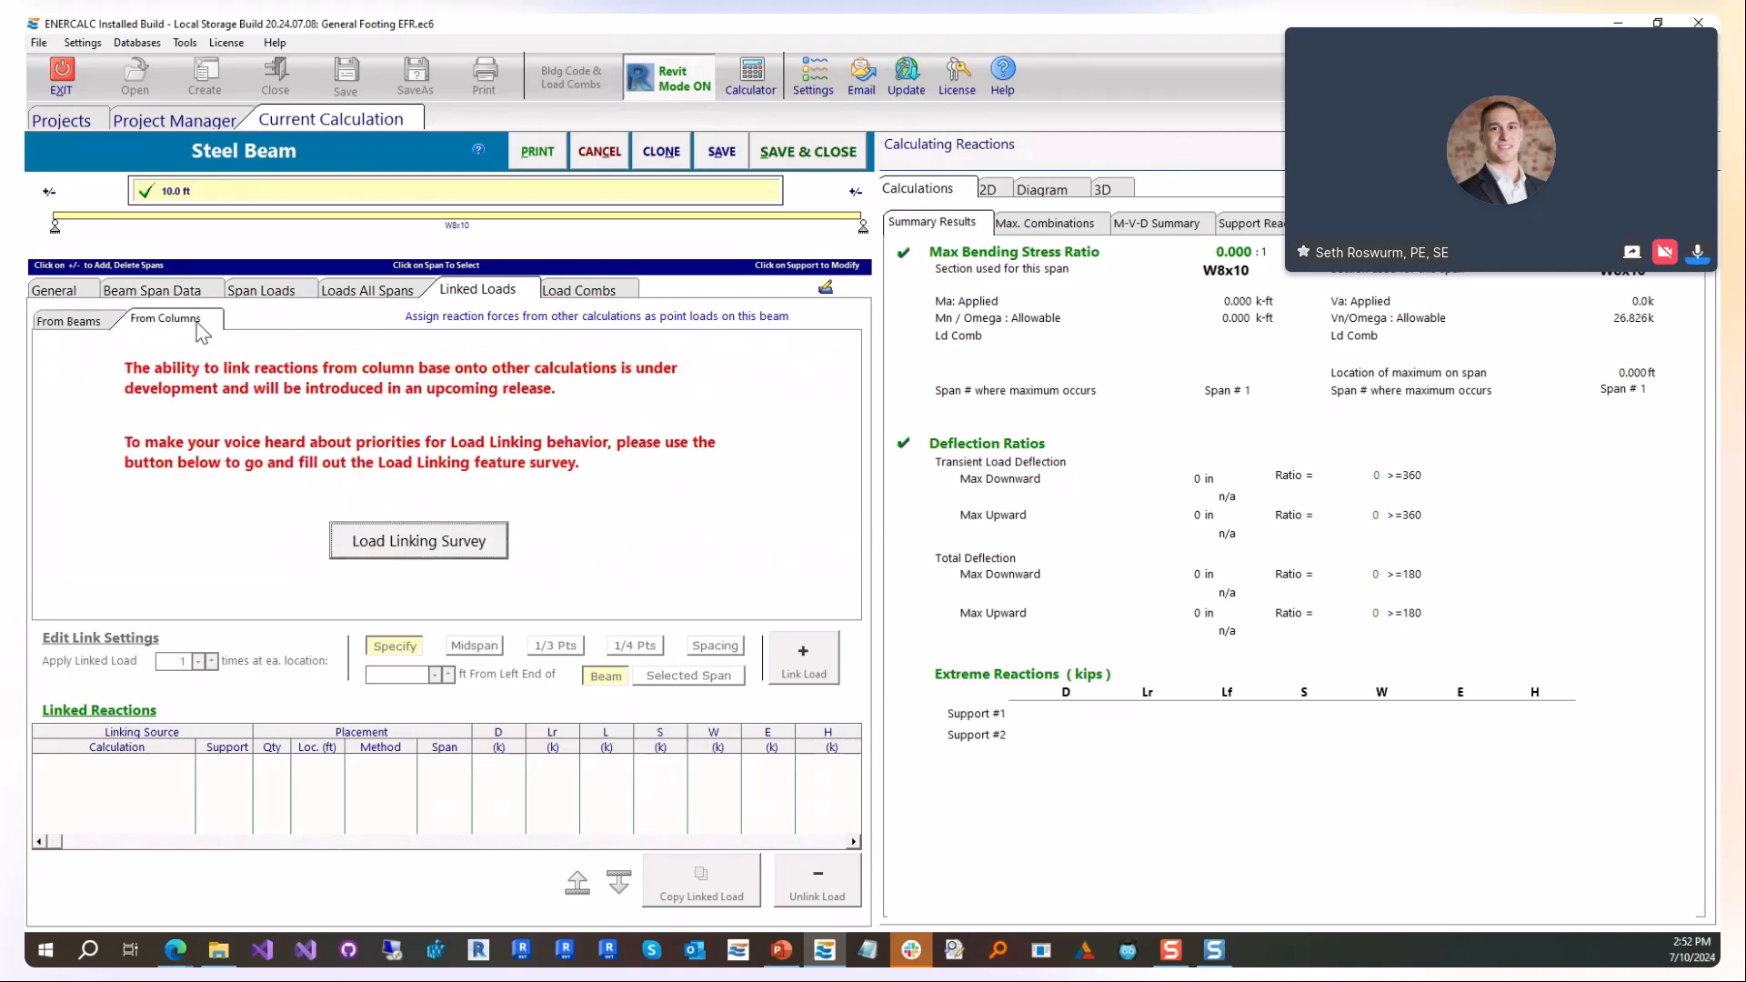